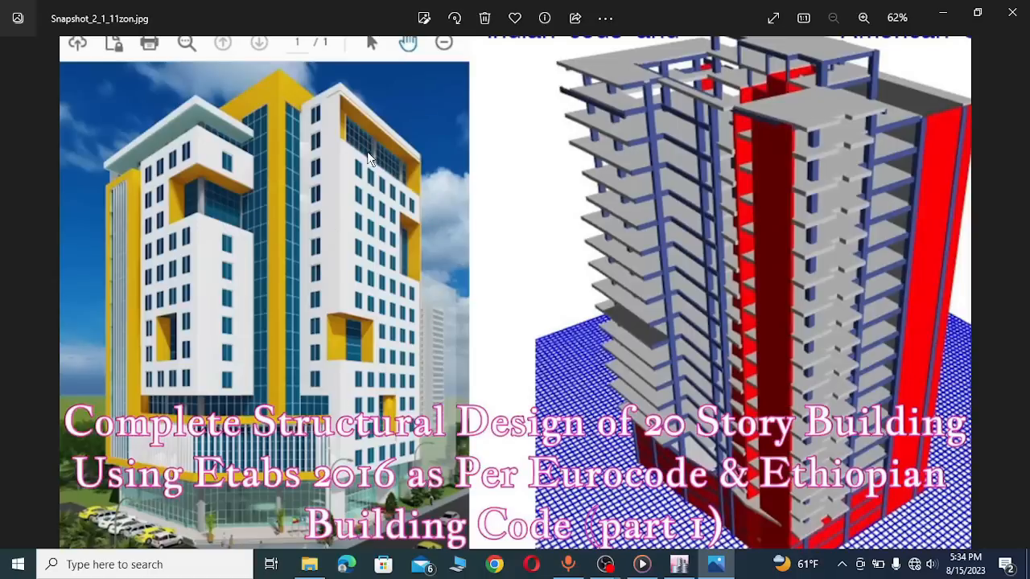
Step: Switch to ETABS, open the recent model "tikur abay for you tube" and bring up its material definitions
left_click(679, 563)
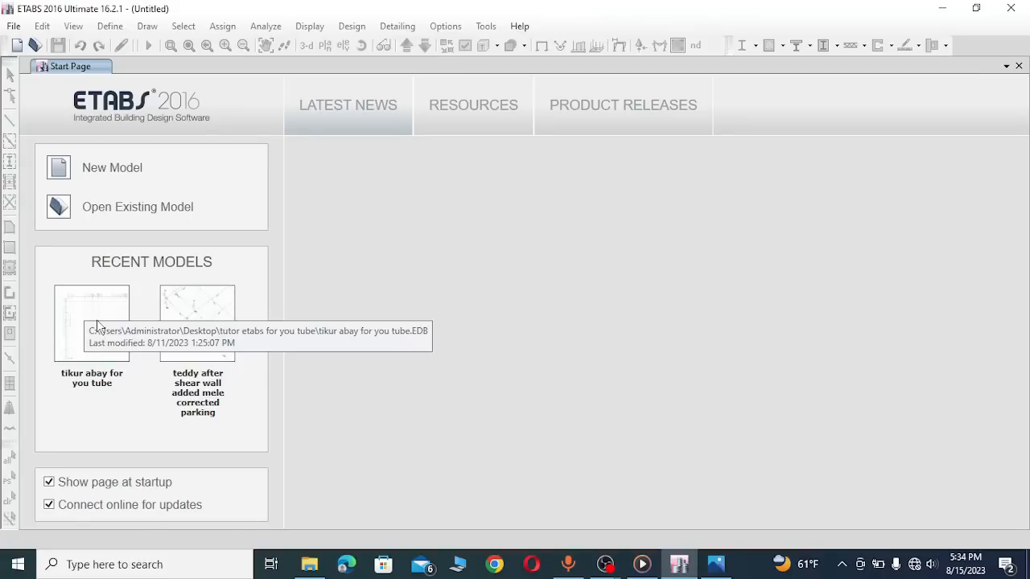
left_click(96, 319)
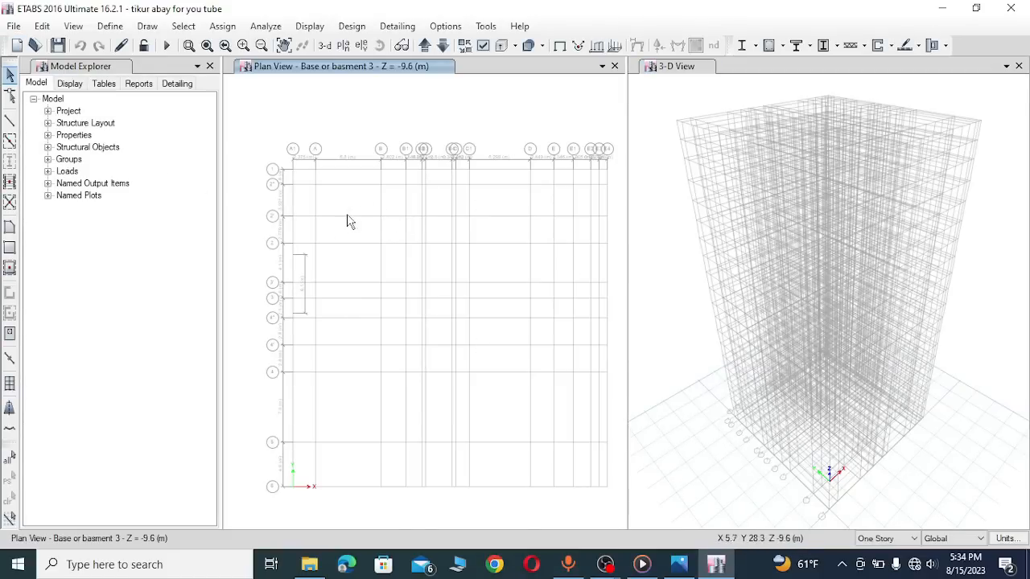
left_click(111, 27)
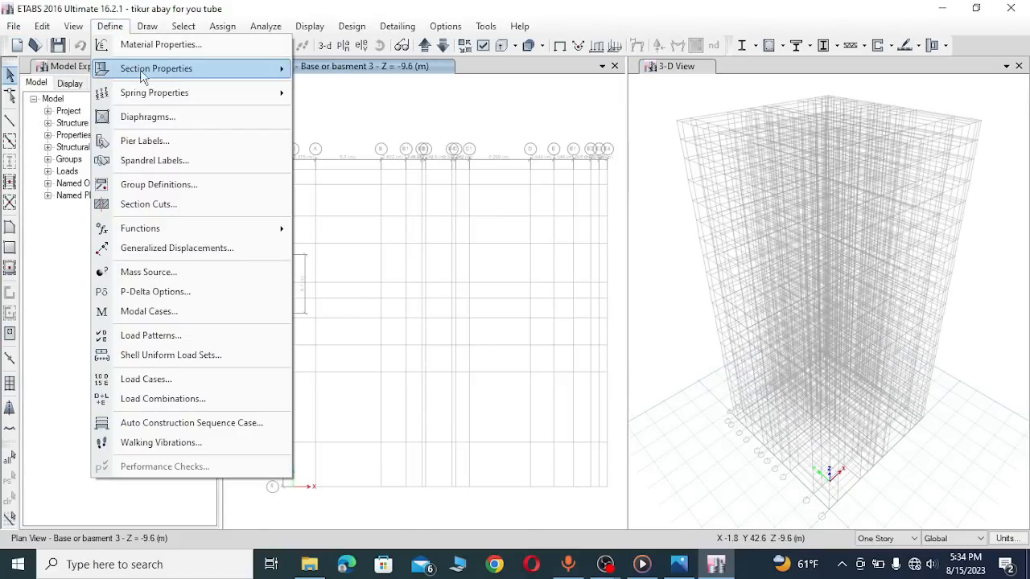
left_click(148, 45)
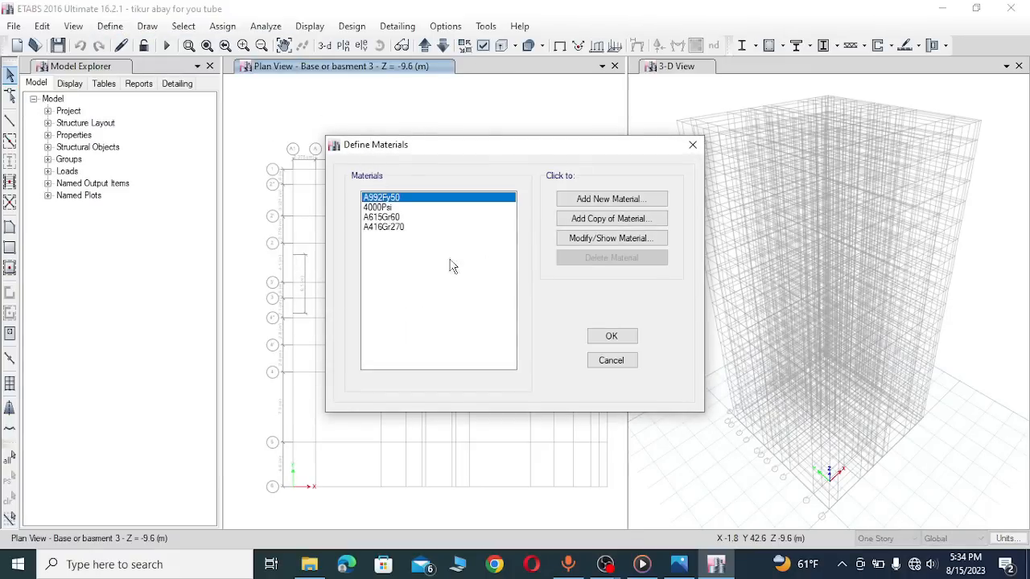
left_click_drag(473, 153, 369, 81)
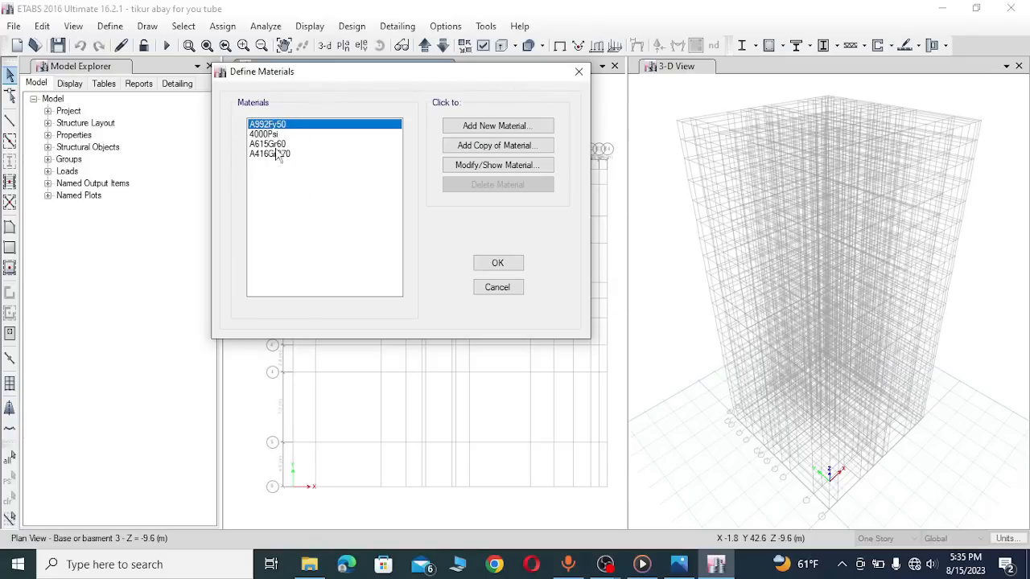
Step: Start a new material property with region Europe and material type Concrete
left_click(484, 129)
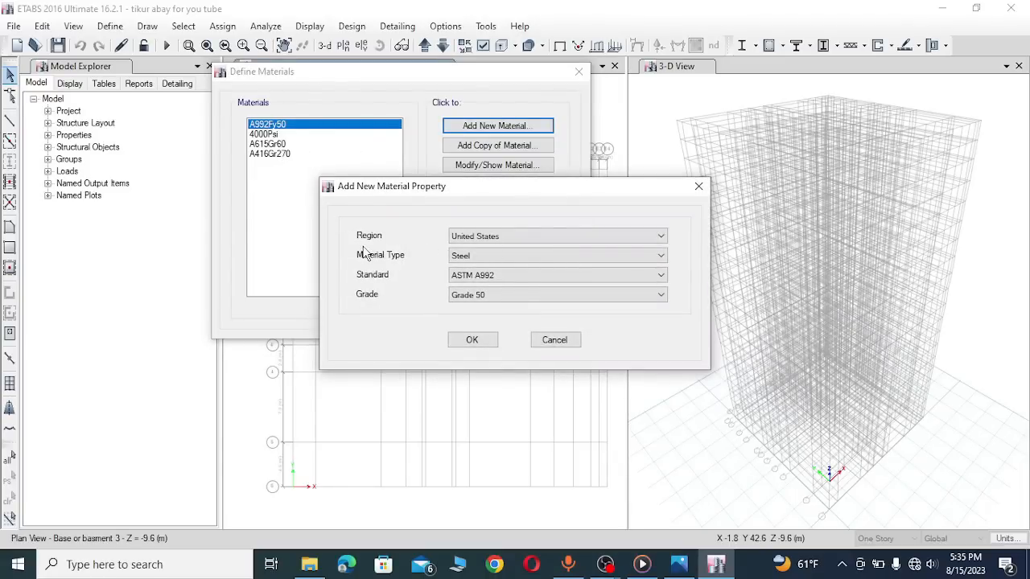
left_click(525, 237)
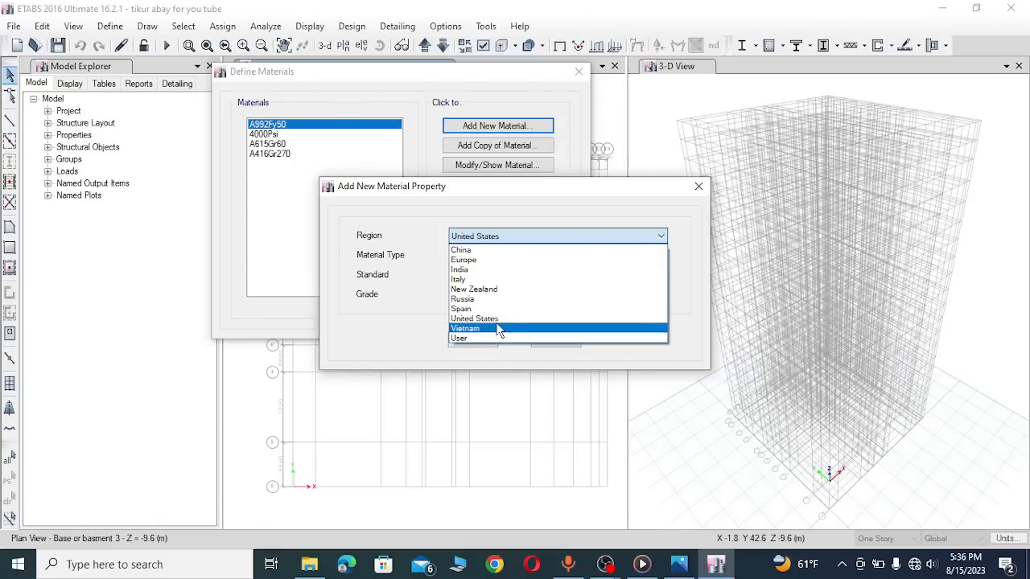
left_click(474, 259)
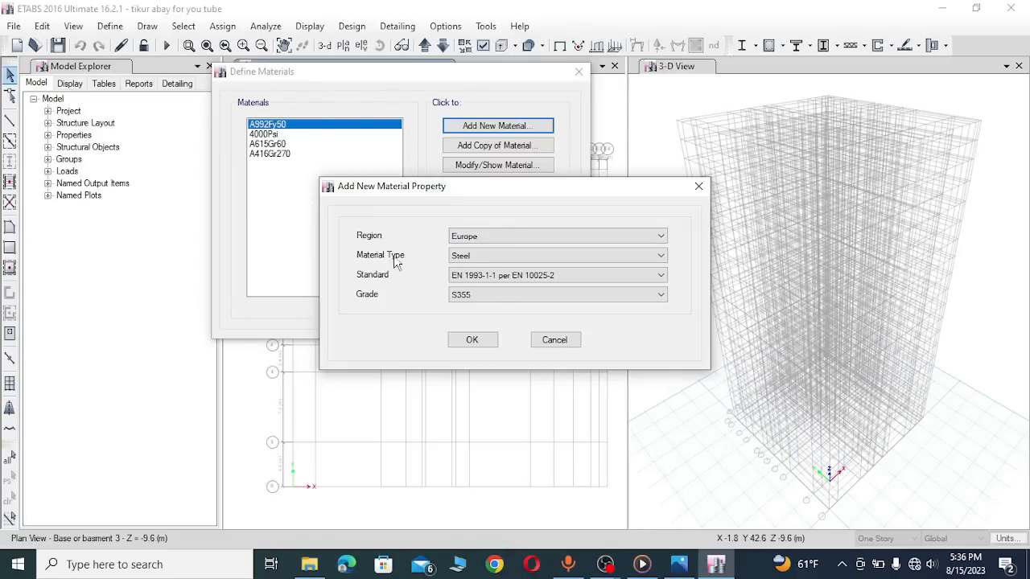
left_click(487, 257)
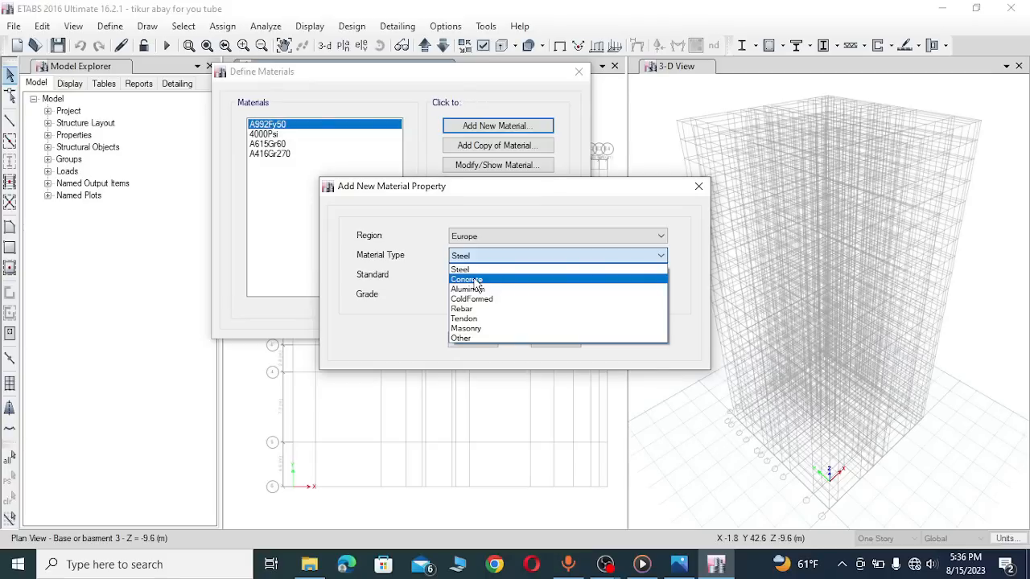
left_click(476, 280)
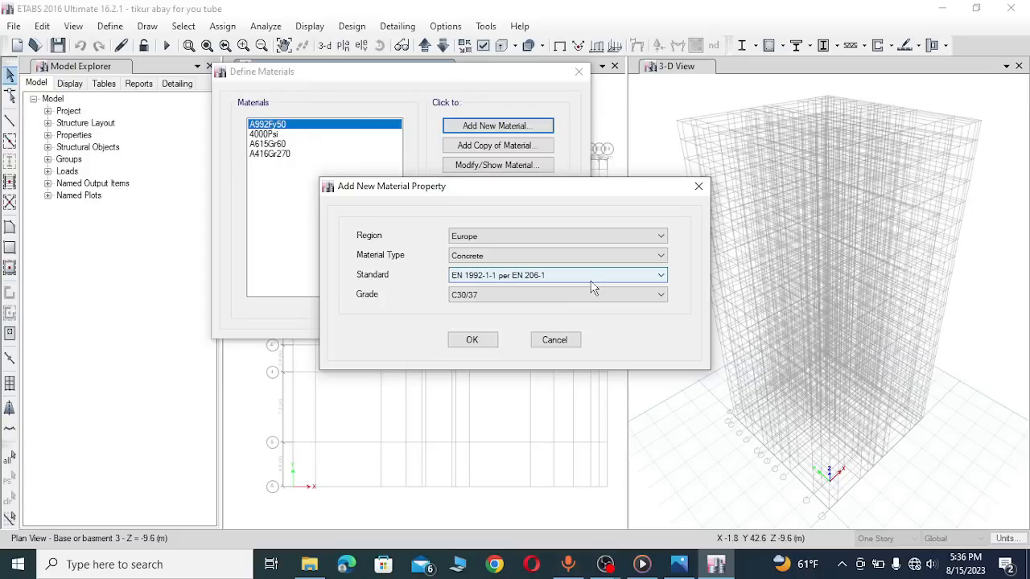
left_click(496, 295)
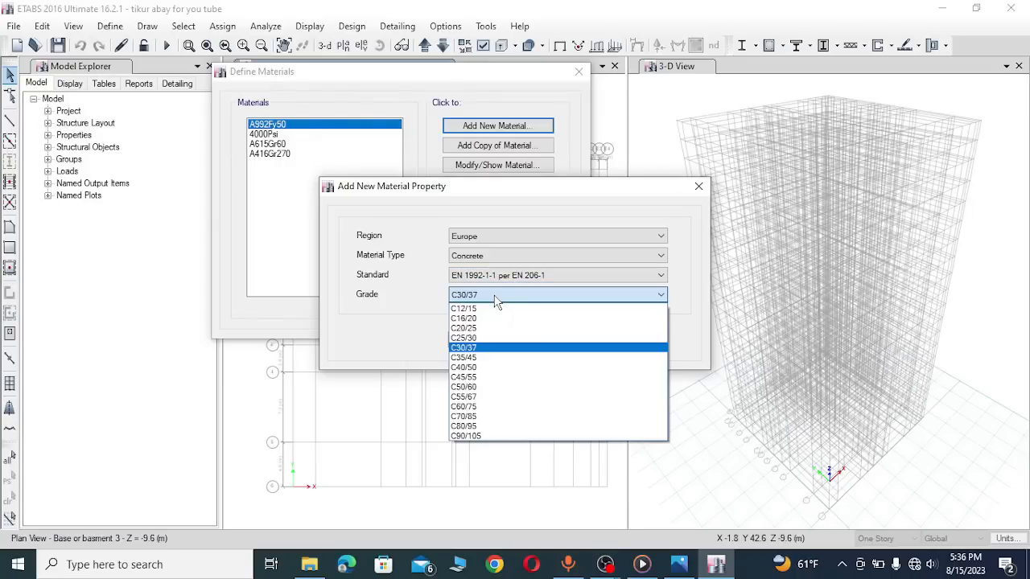
left_click(496, 298)
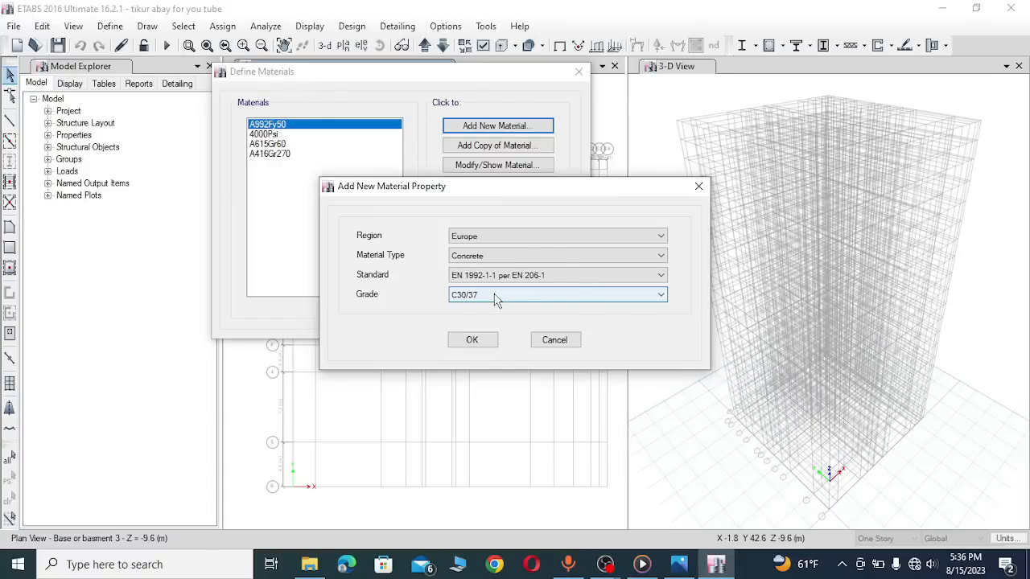
left_click(471, 339)
left_click(540, 475)
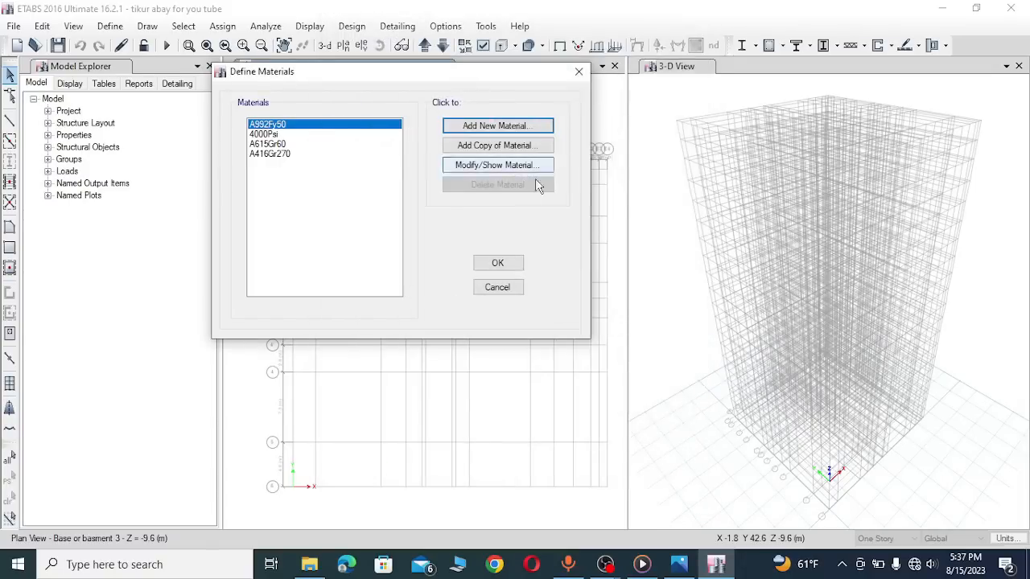
Step: Start a new European concrete material to EN 1992-1-1 per EN 206-1 with grade C25/30 and open its property data
left_click(492, 127)
left_click(477, 294)
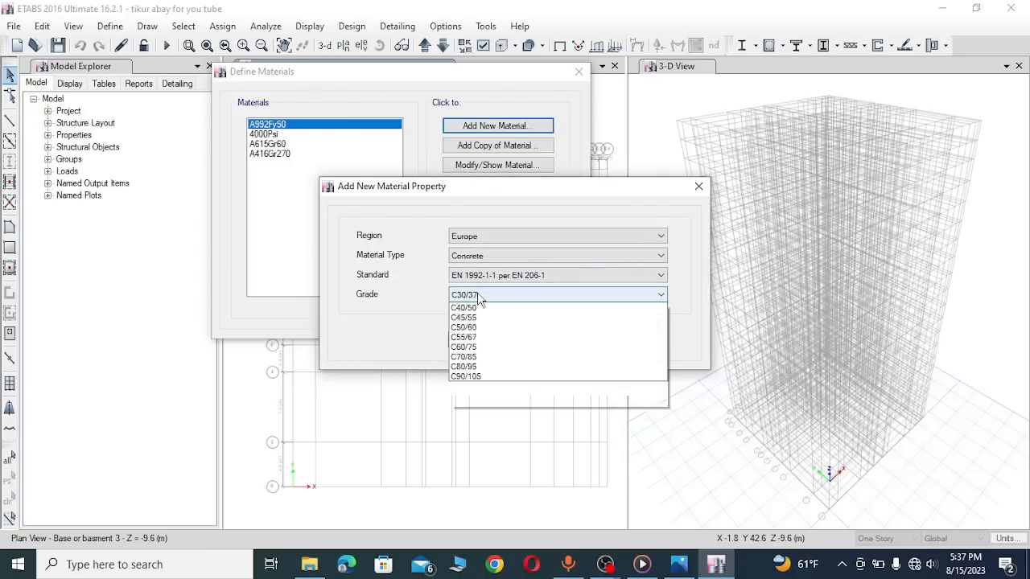
left_click(473, 344)
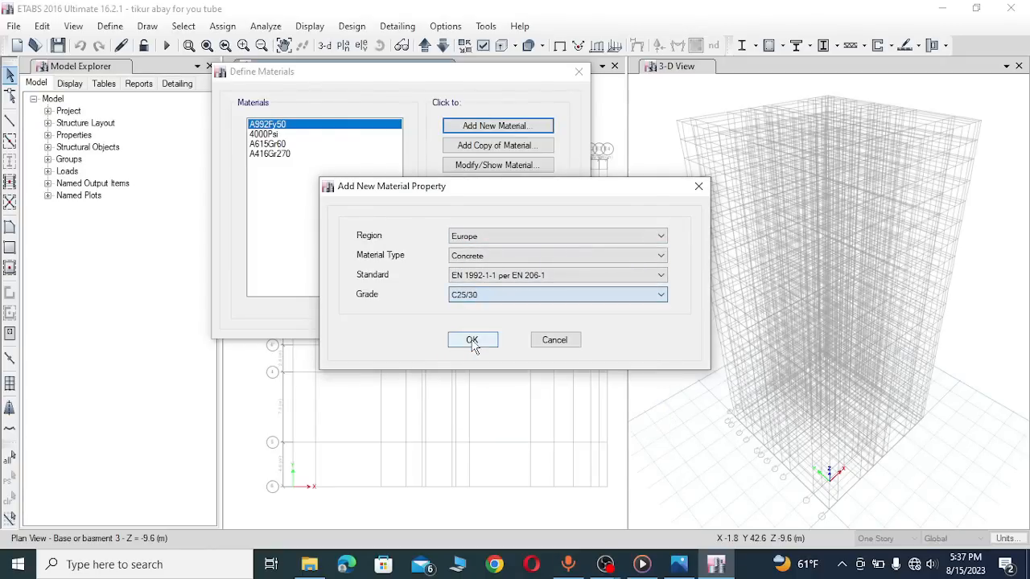
left_click(473, 341)
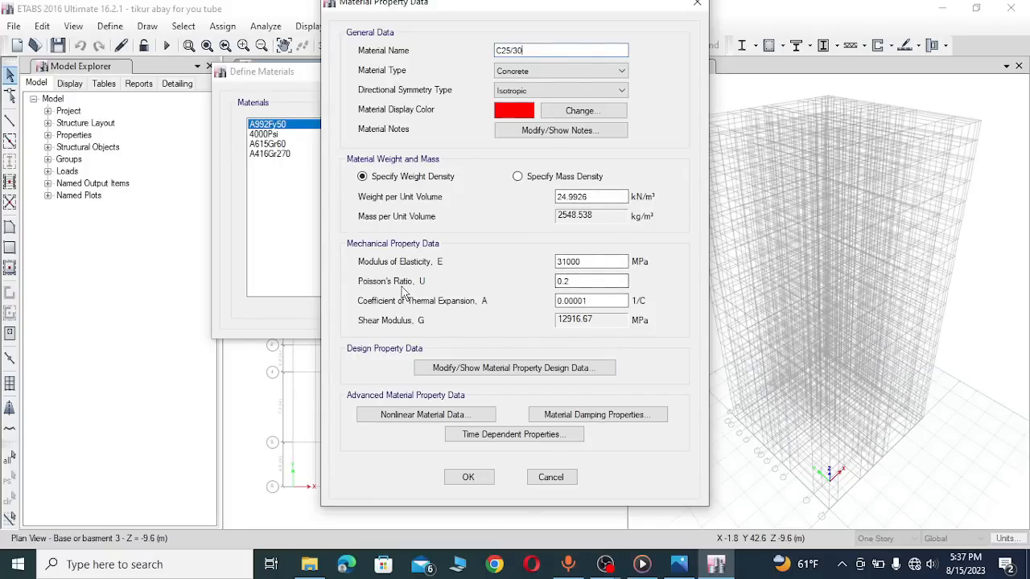
Step: Review the C25/30 material's general data, including its directional symmetry type, display color choices and material notes
left_click(575, 282)
left_click(545, 92)
left_click(542, 95)
left_click(518, 112)
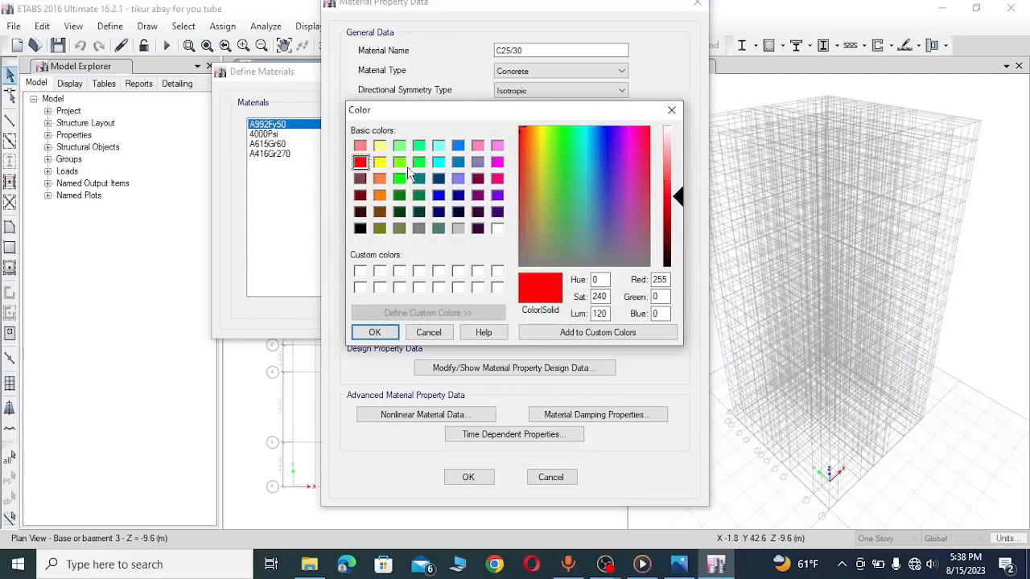
left_click(678, 112)
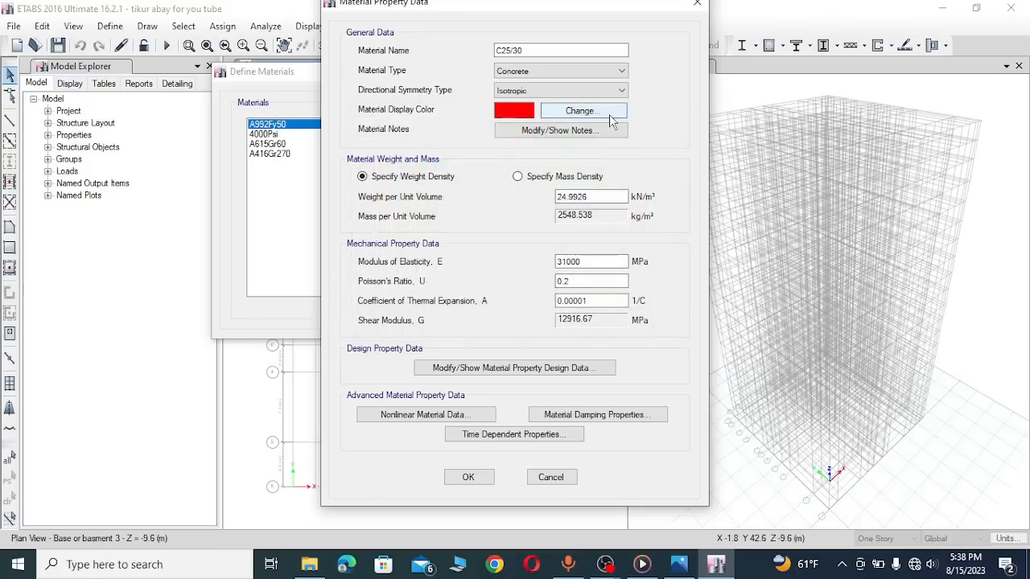
left_click(550, 130)
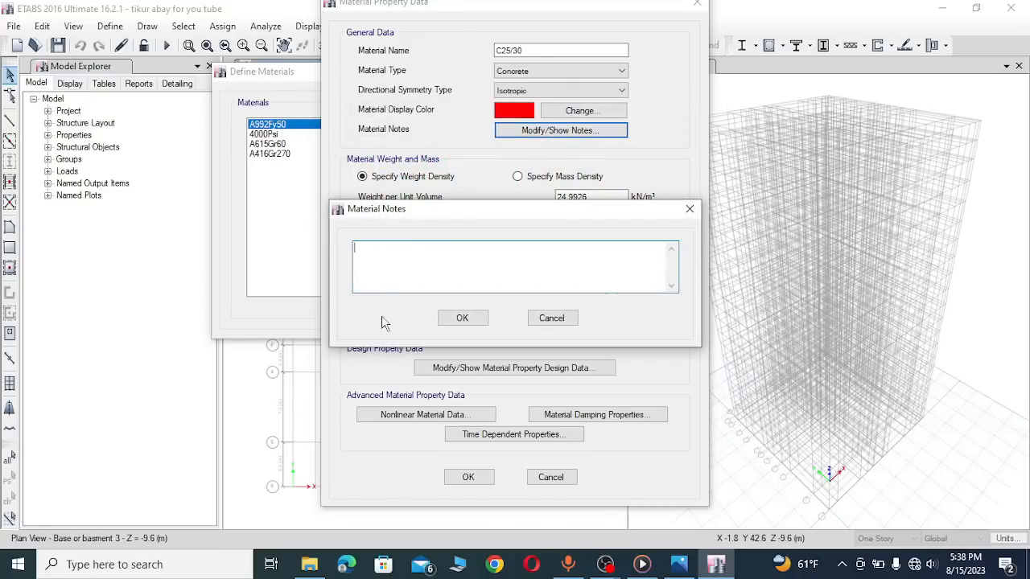
left_click(462, 318)
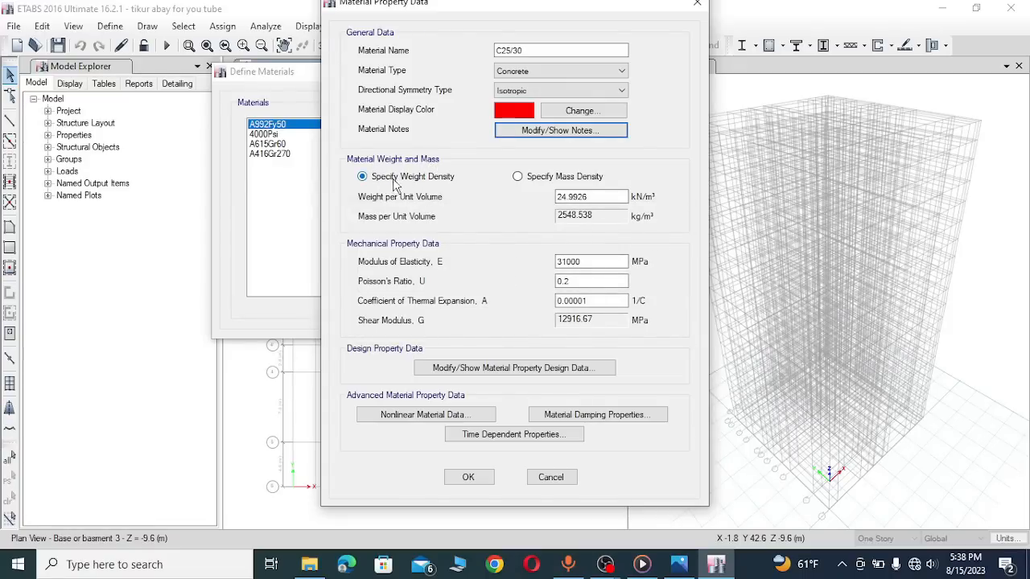
Step: Review the C25/30 material's weight and mass density options and its modulus of elasticity, leaving weight density specified
left_click(598, 196)
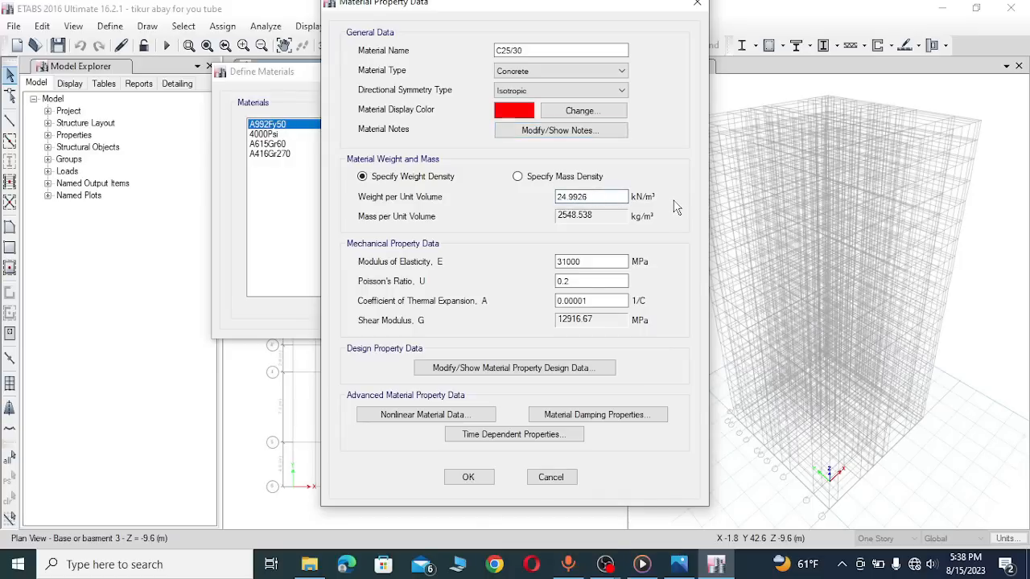
left_click(517, 177)
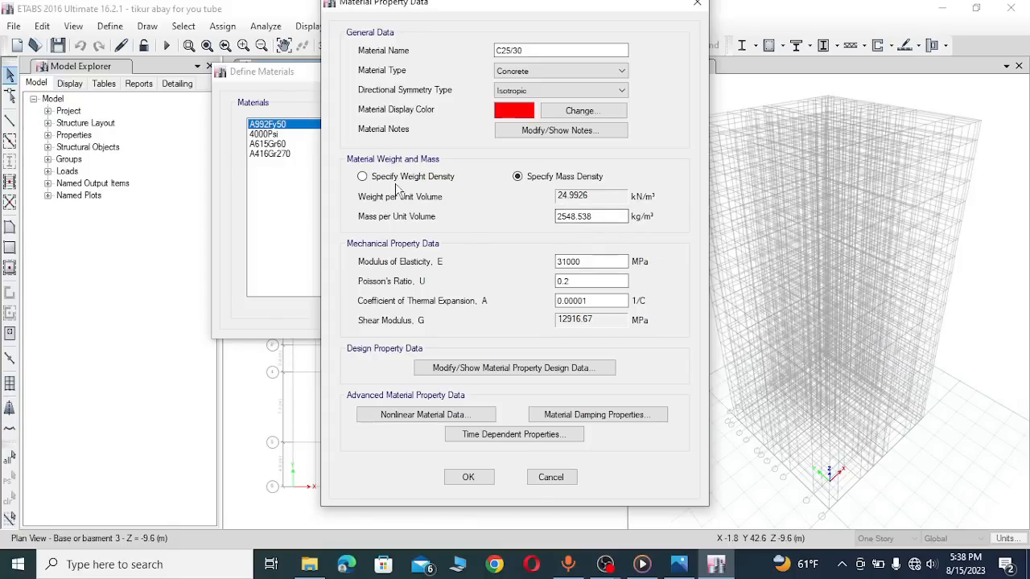
left_click(363, 177)
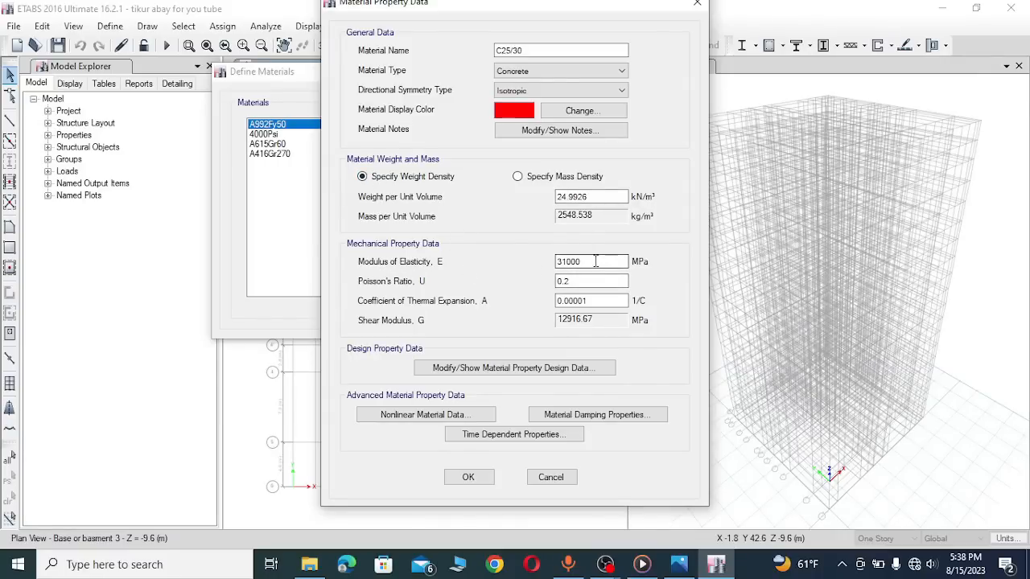
left_click(529, 51)
left_click(597, 260)
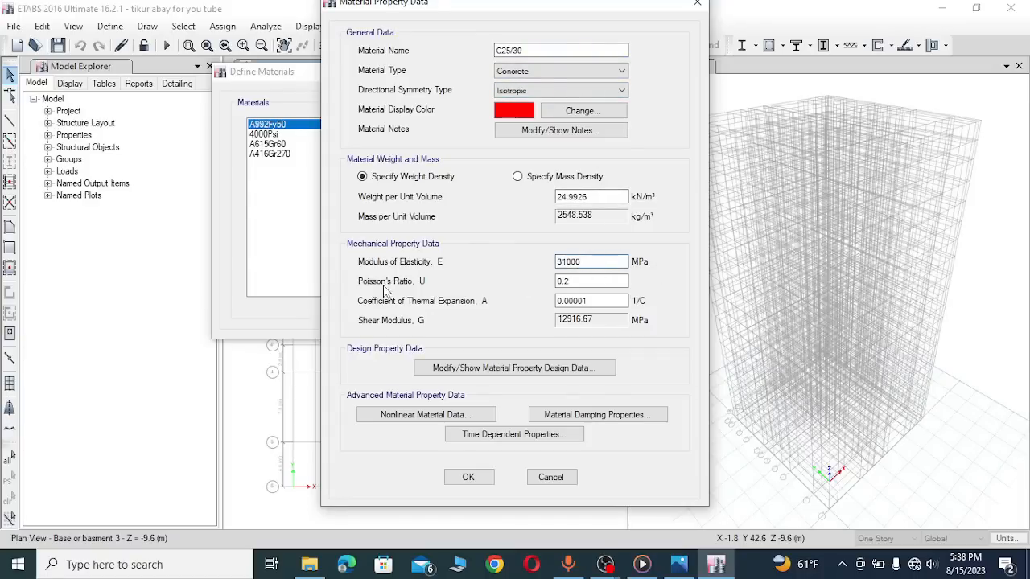
Step: Set the Poisson's ratio of the C25/30 concrete to 0.0
left_click(568, 281)
double_click(567, 281)
type("0")
left_click(601, 300)
left_click(578, 261)
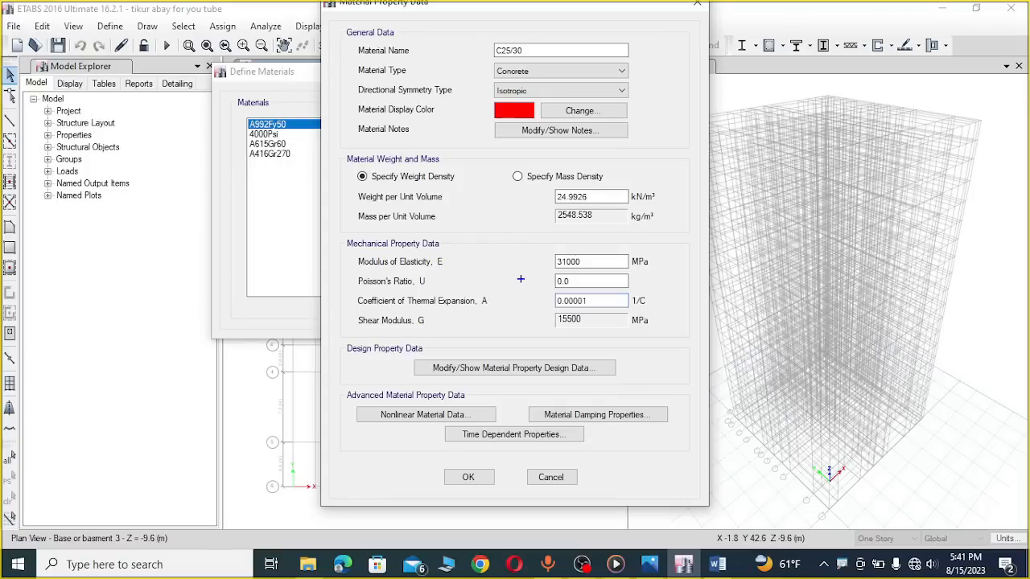
left_click(735, 565)
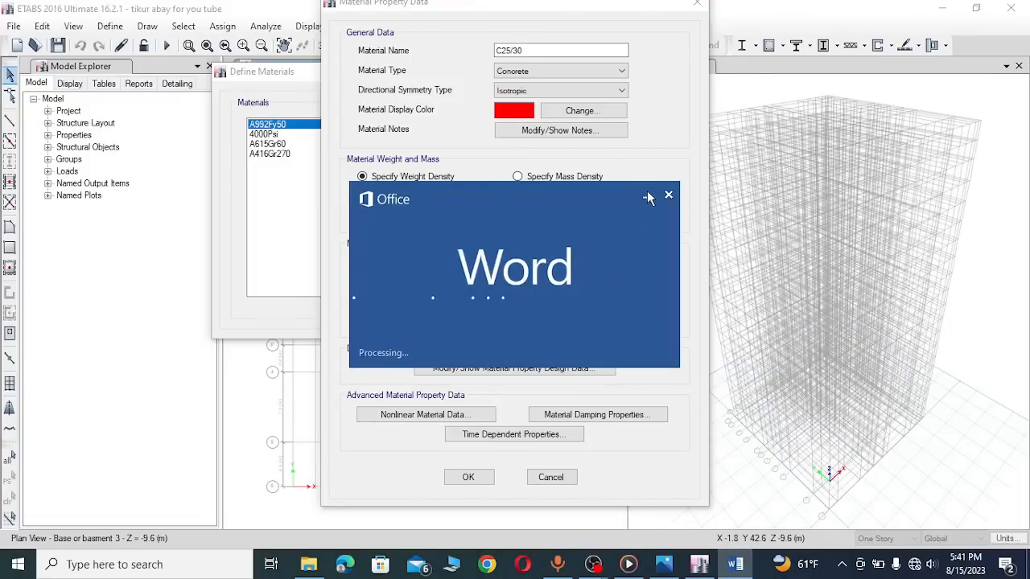
left_click(647, 197)
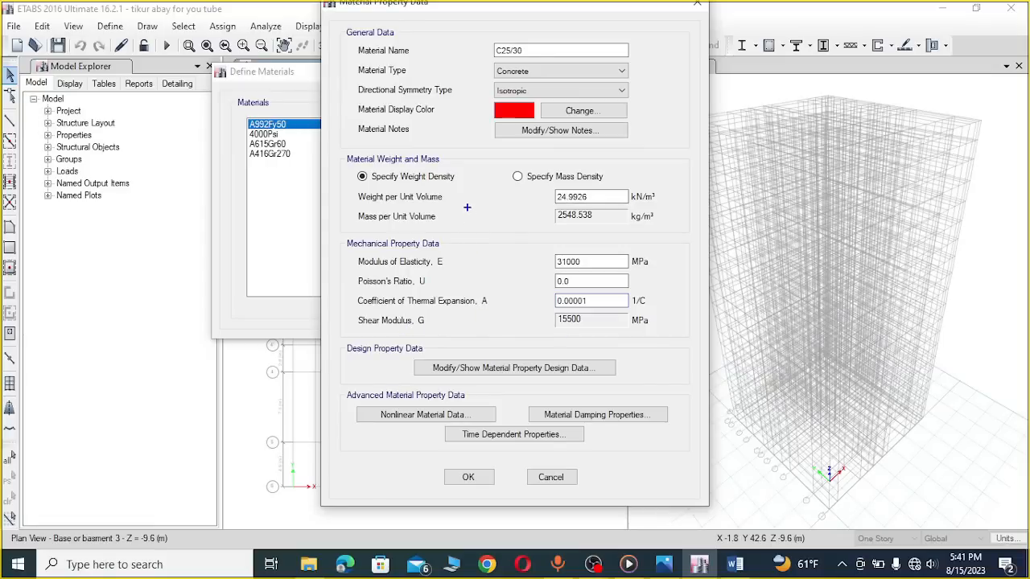
Step: Handwrite the shear modulus formula G = E/(2(1+V)) over the material data as a screen annotation, and clear it
mouse_move(468, 208)
left_mouse_down()
mouse_move(454, 211)
mouse_move(470, 224)
mouse_move(512, 223)
mouse_move(525, 240)
mouse_move(521, 217)
mouse_move(540, 240)
left_mouse_up()
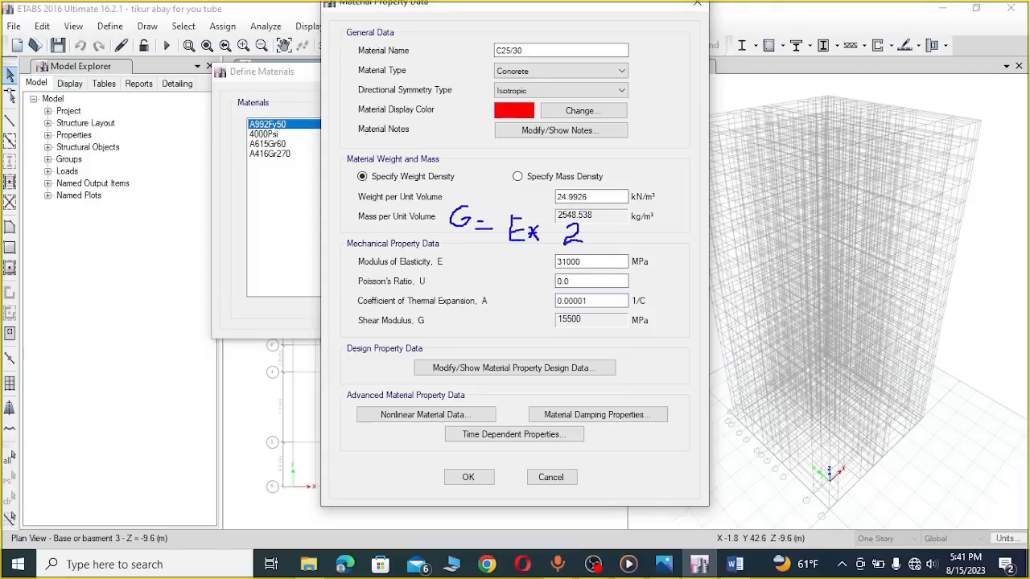
left_click_drag(602, 224, 604, 249)
mouse_move(608, 231)
left_mouse_down()
mouse_move(608, 247)
mouse_move(620, 237)
left_mouse_up()
left_click_drag(555, 211, 530, 268)
left_click_drag(564, 221, 561, 253)
mouse_move(634, 228)
left_mouse_down()
mouse_move(657, 216)
mouse_move(672, 256)
left_mouse_up()
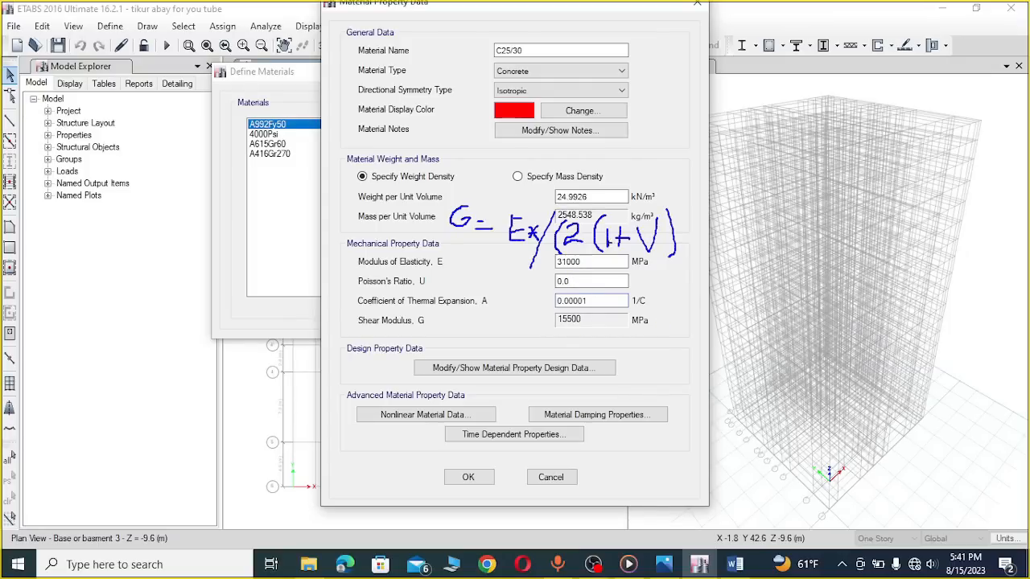
key("Escape")
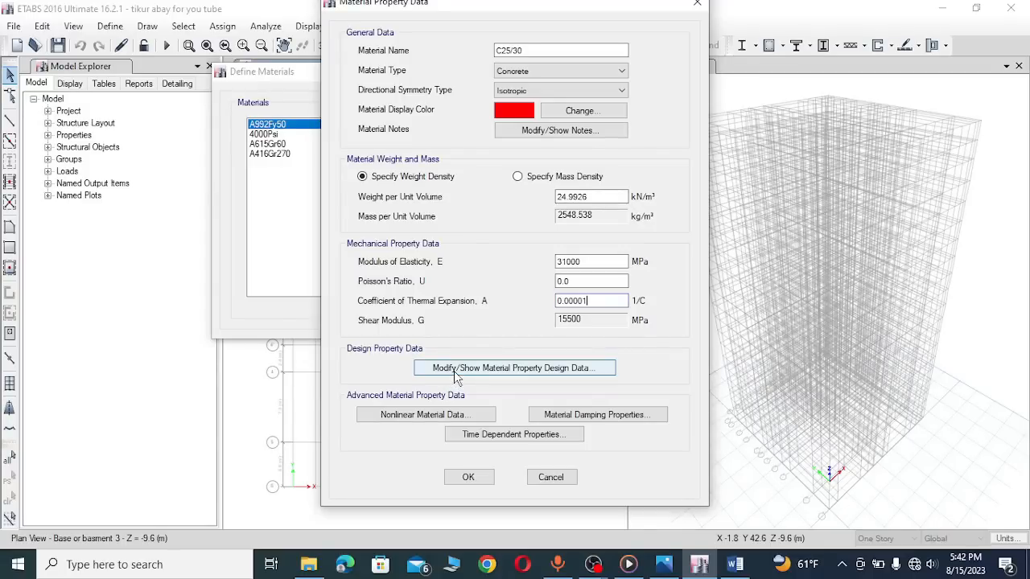
Step: Open the C25/30 material's design data and examine its characteristic cylinder strength fck against the material name, using temporary screen markings
left_click(547, 368)
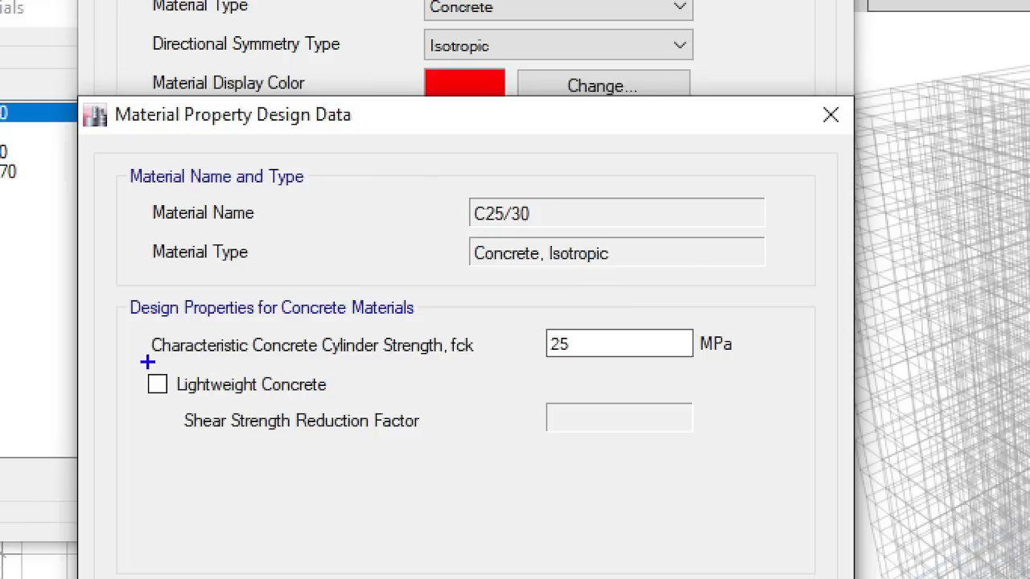
left_click_drag(148, 362, 700, 367)
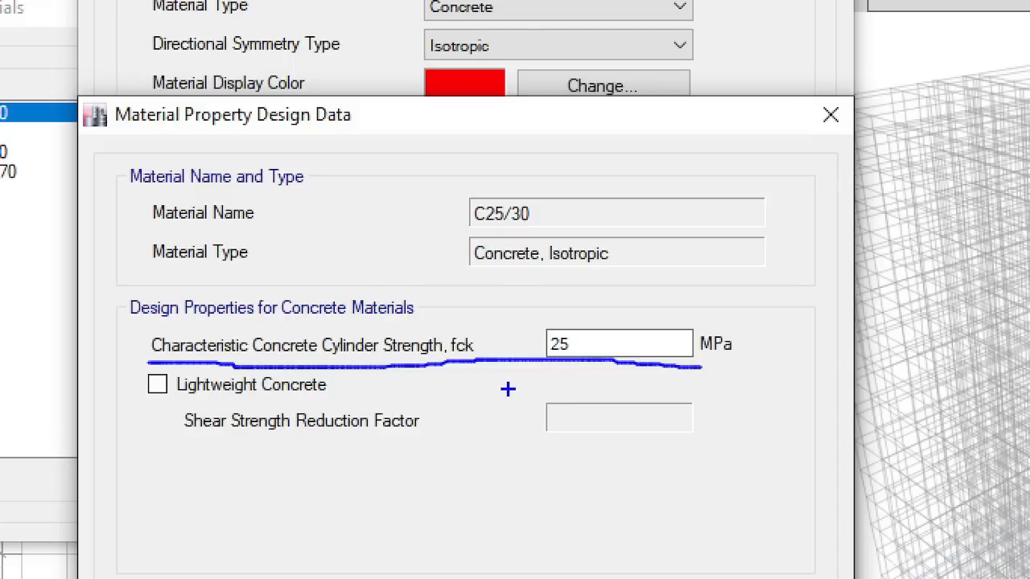
left_click_drag(499, 386, 508, 391)
mouse_move(497, 182)
left_mouse_down()
mouse_move(514, 170)
mouse_move(480, 232)
mouse_move(518, 230)
mouse_move(515, 174)
left_mouse_up()
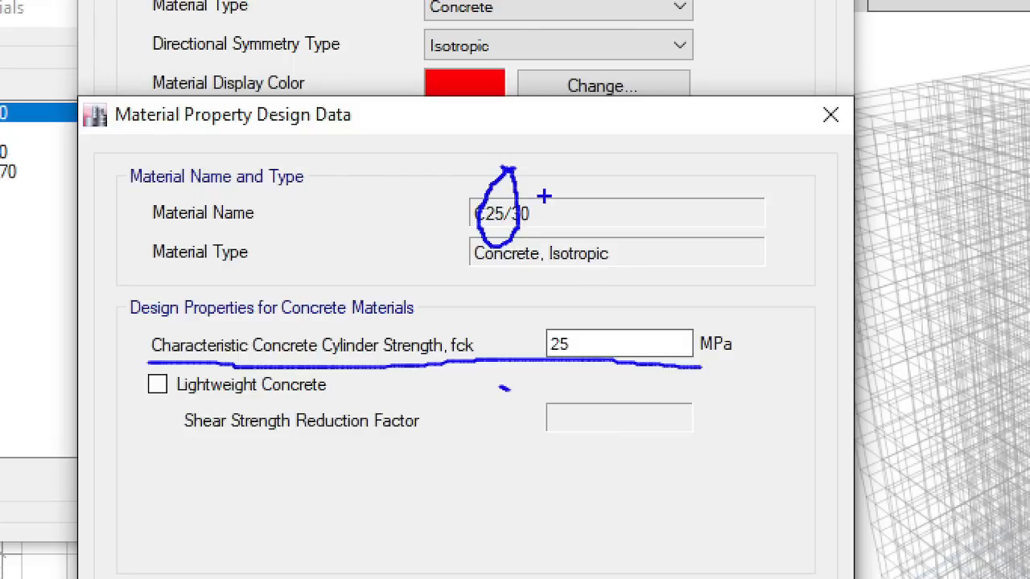
mouse_move(528, 193)
left_mouse_down()
mouse_move(547, 193)
mouse_move(531, 234)
mouse_move(551, 193)
mouse_move(540, 191)
mouse_move(525, 216)
left_mouse_up()
key("Escape")
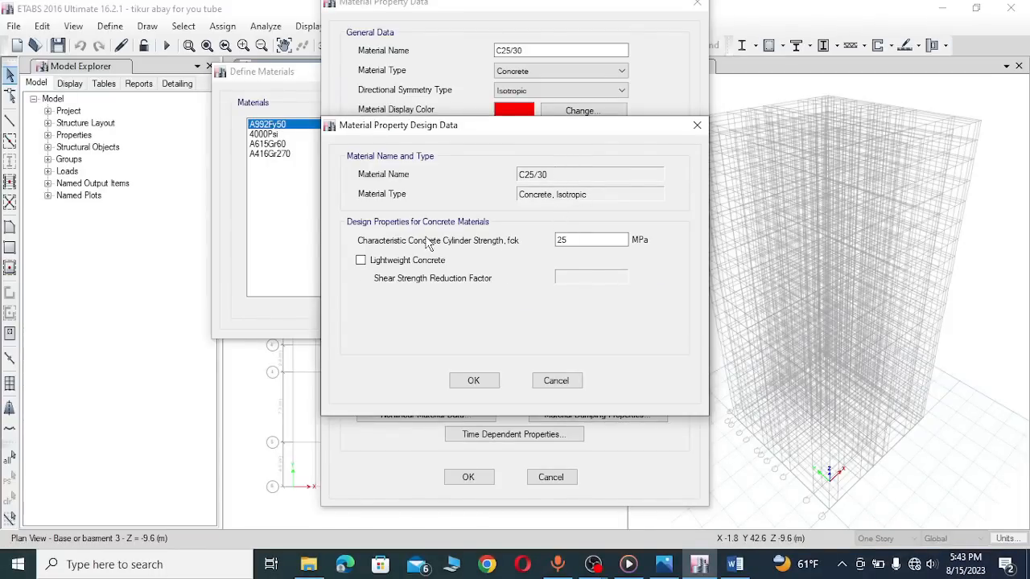
double_click(567, 239)
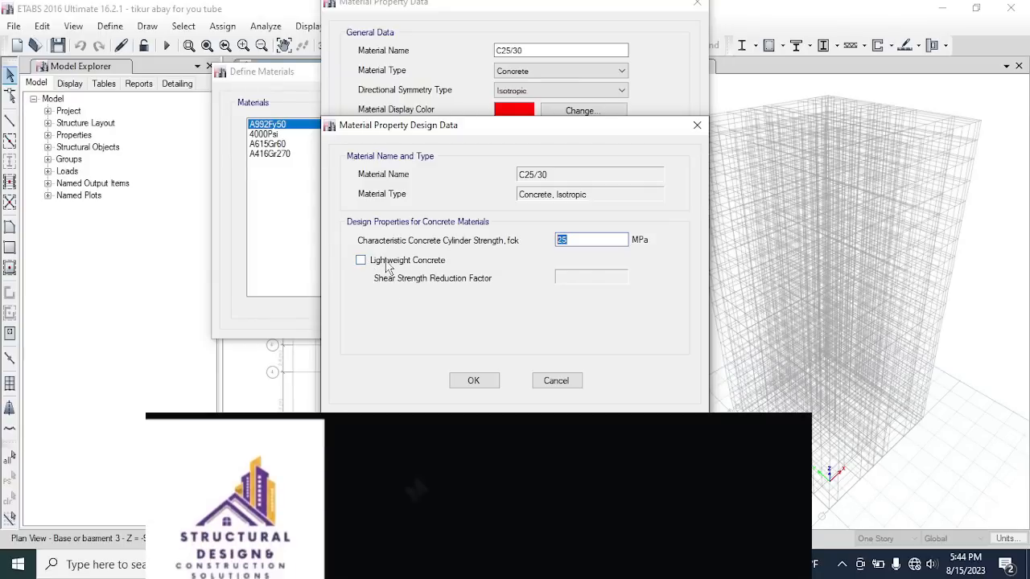
Step: Check the lightweight concrete option in the C25/30 design data, leave it off, and accept the design data
left_click(361, 261)
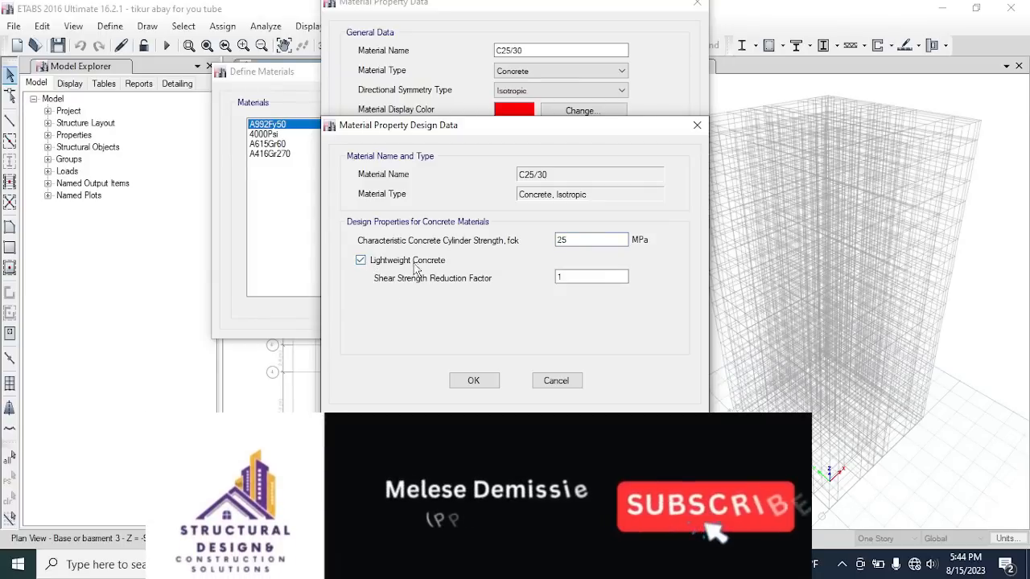
left_click(362, 261)
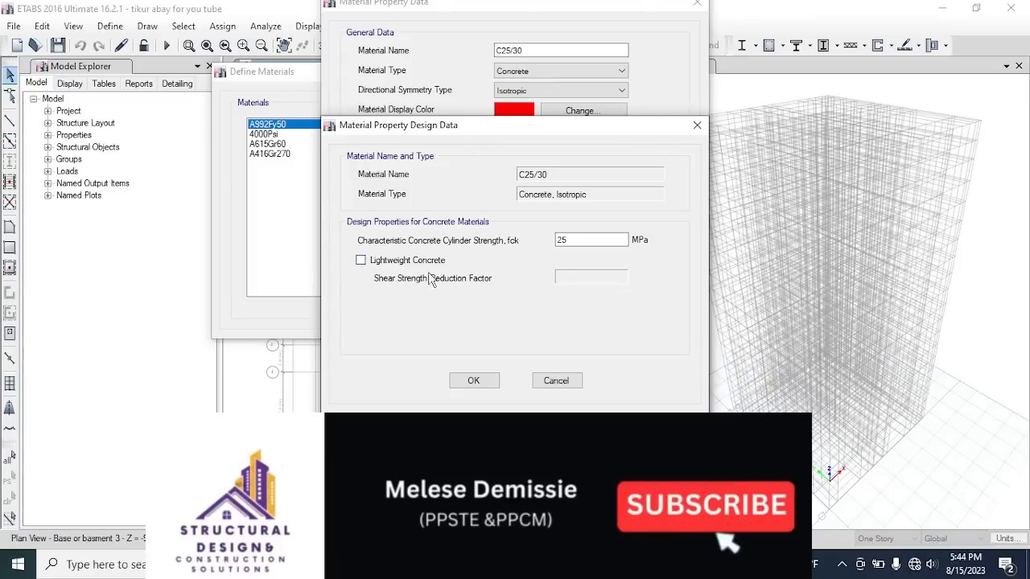
left_click(478, 380)
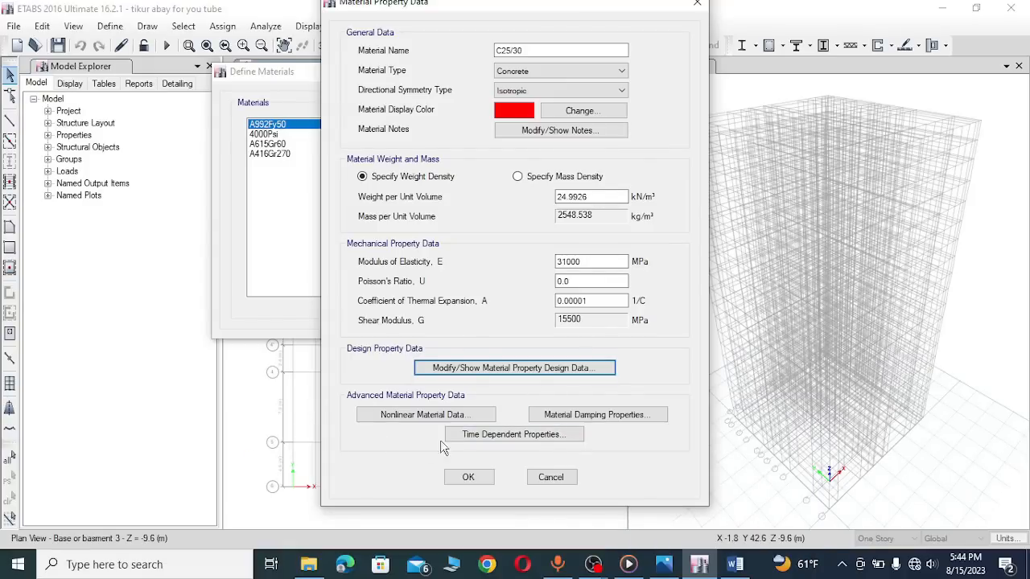
Step: Set the modal damping ratio of the C25/30 concrete to 0.05 and accept the material
left_click(582, 418)
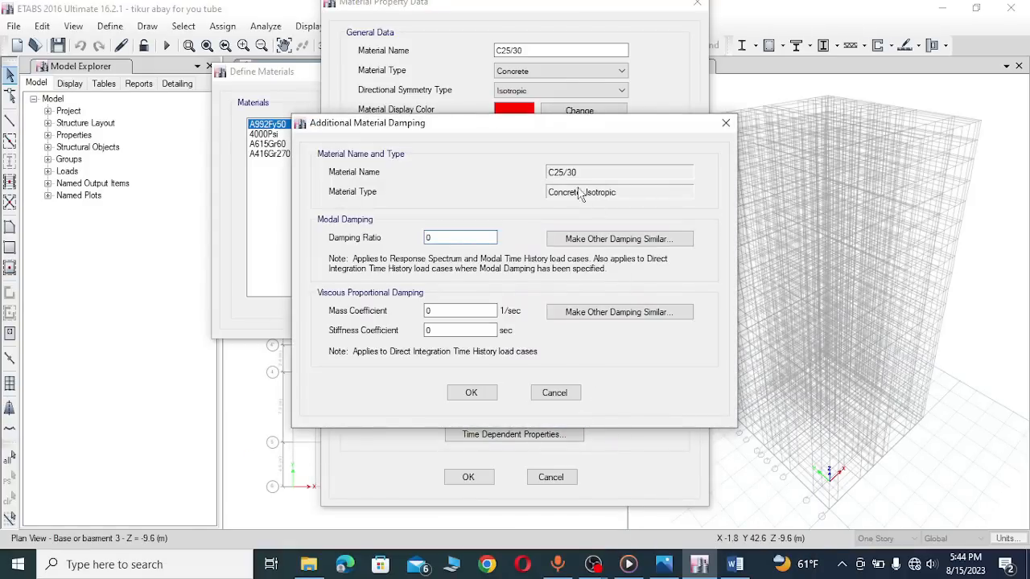
left_click(430, 237)
type("05")
left_click(473, 394)
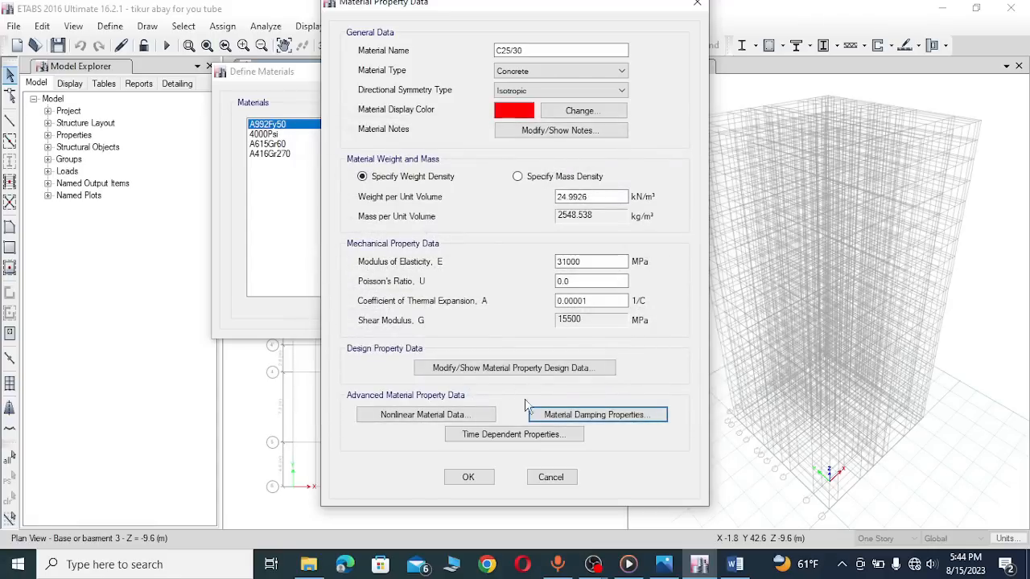
left_click(470, 478)
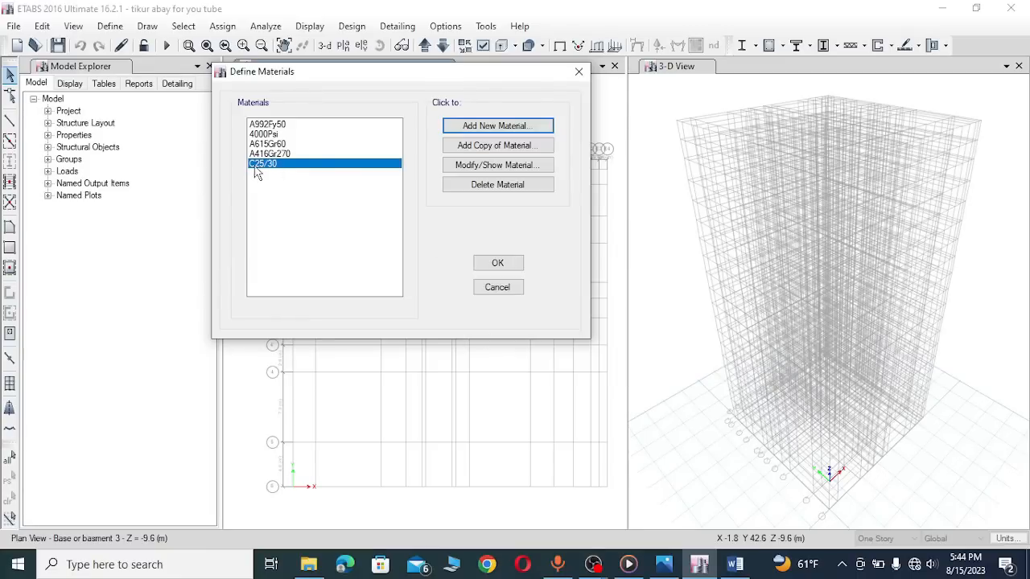
Step: Rename the C25/30 material as "C25/30 slab, beams"
left_click(497, 166)
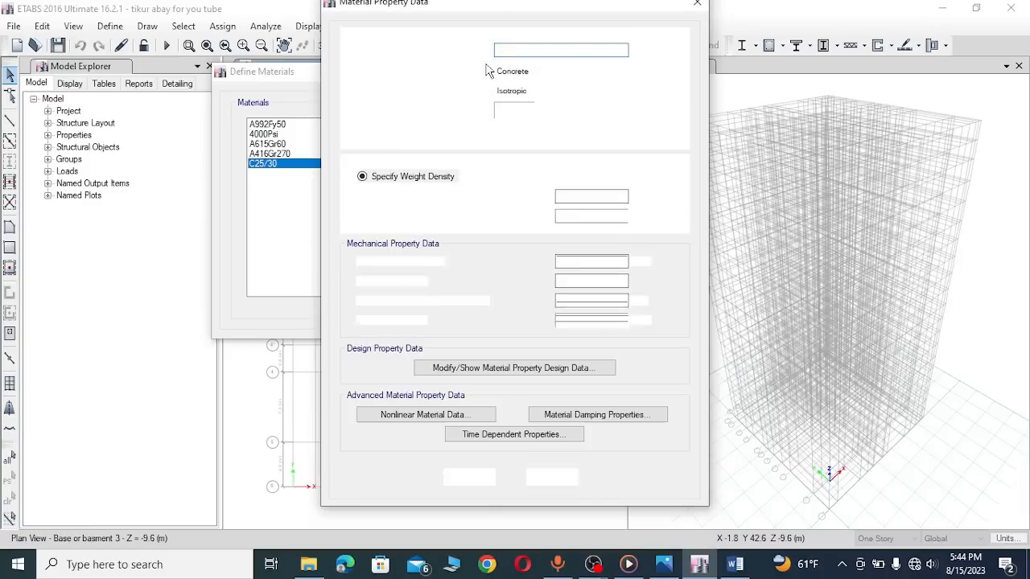
left_click(531, 51)
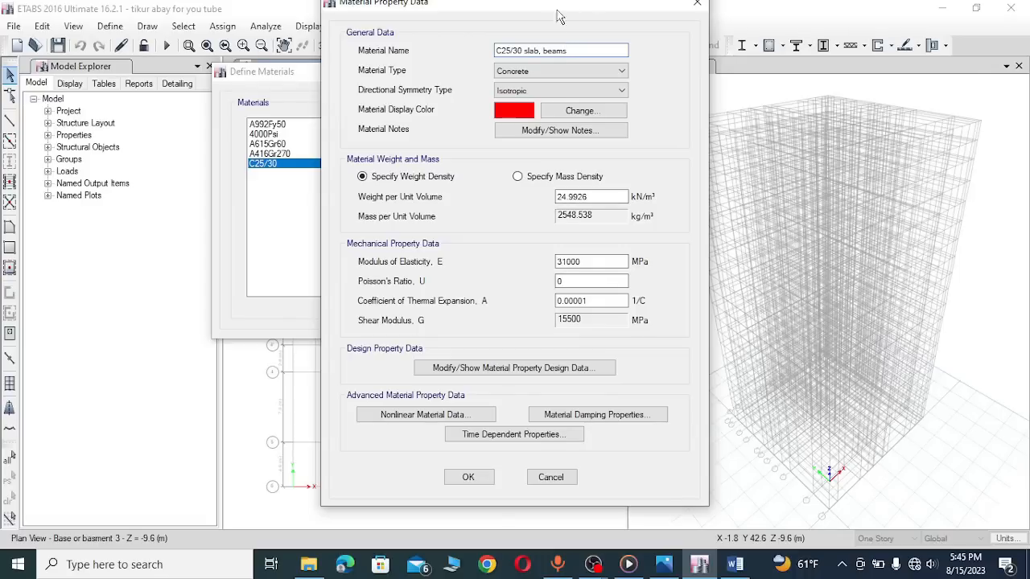
left_click(468, 477)
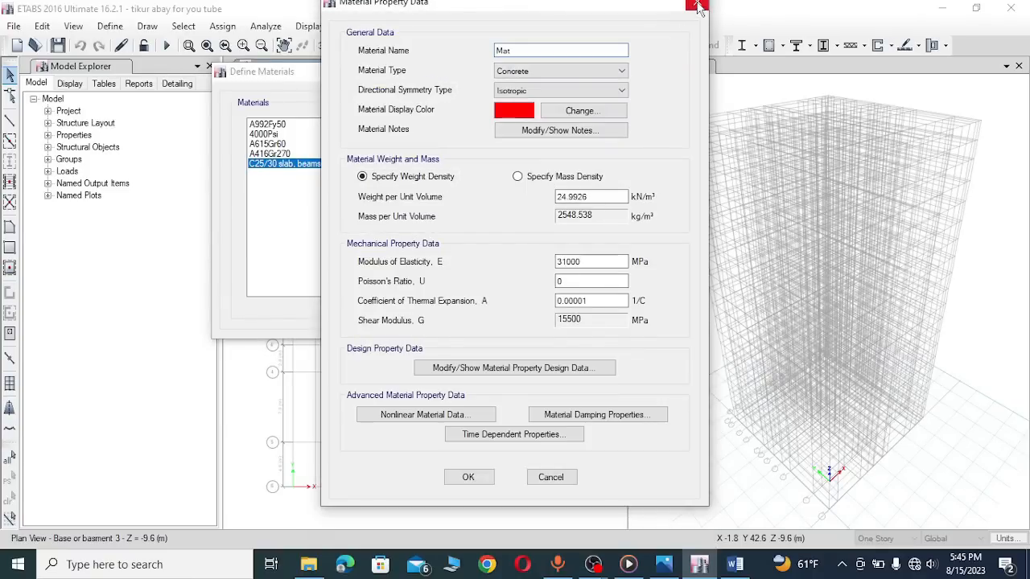
left_click(698, 6)
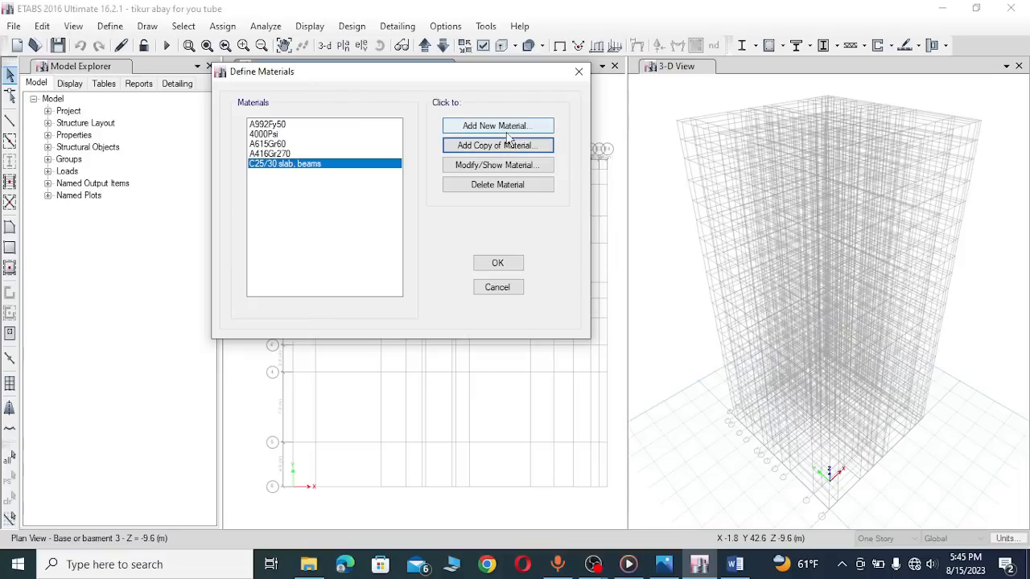
Step: Add a European concrete material of grade C35/45 per EN 1992-1-1 and name it "C35/45 vertical members"
left_click(476, 127)
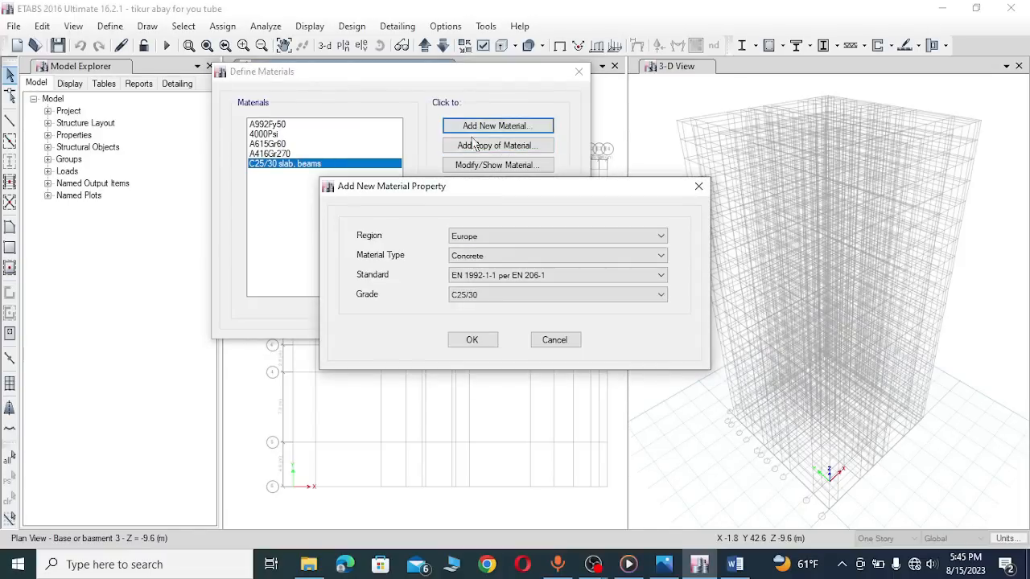
left_click(477, 295)
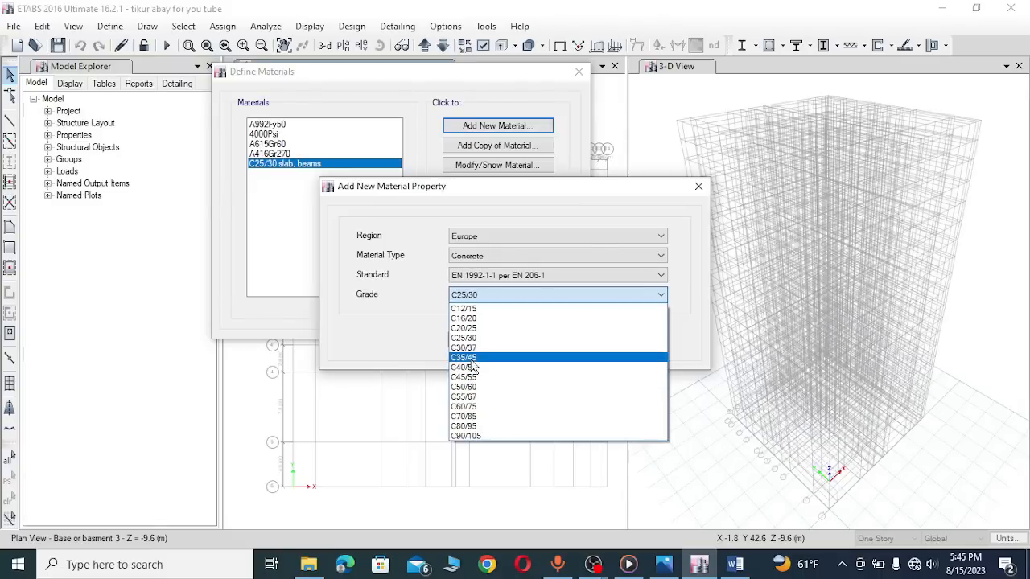
left_click(473, 358)
left_click(472, 341)
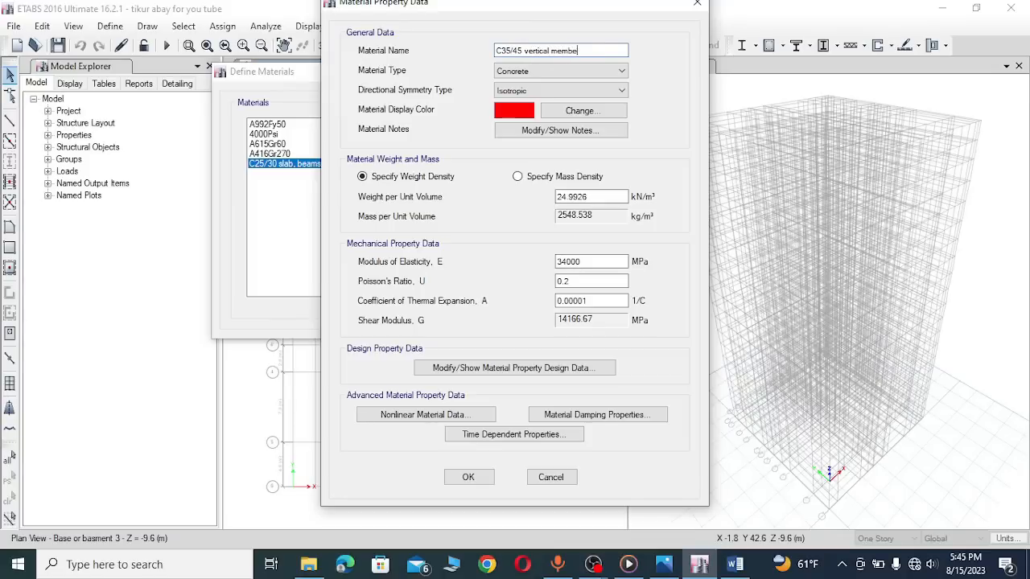
type("rs")
Step: Set the Poisson's ratio of the C35/45 concrete to 0.0
left_click(611, 282)
type("0")
key("Tab")
left_click(584, 282)
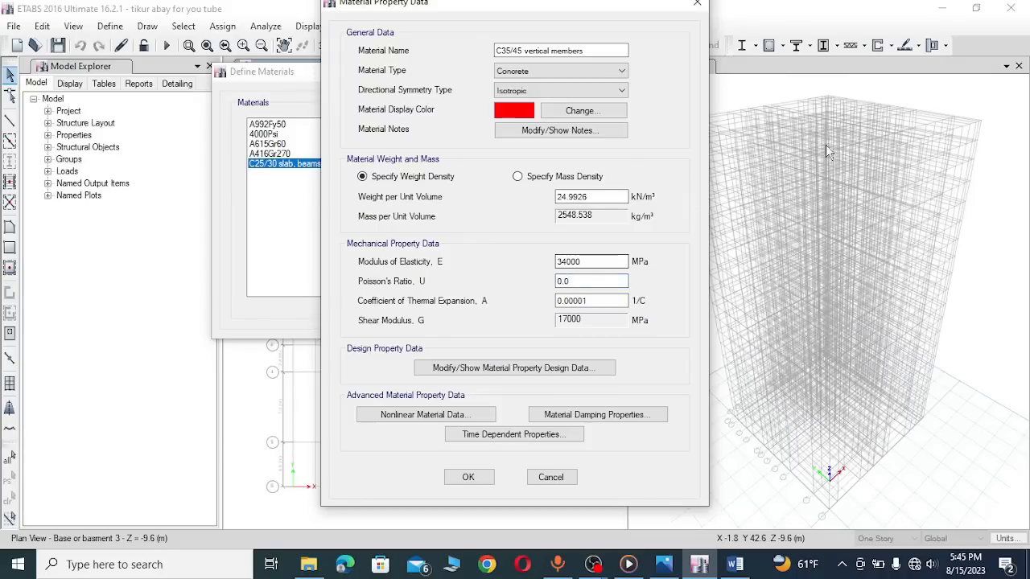
Step: Switch to the Word notes, dismiss the activation notice, and find the section on Poisson's ratio
left_click(738, 566)
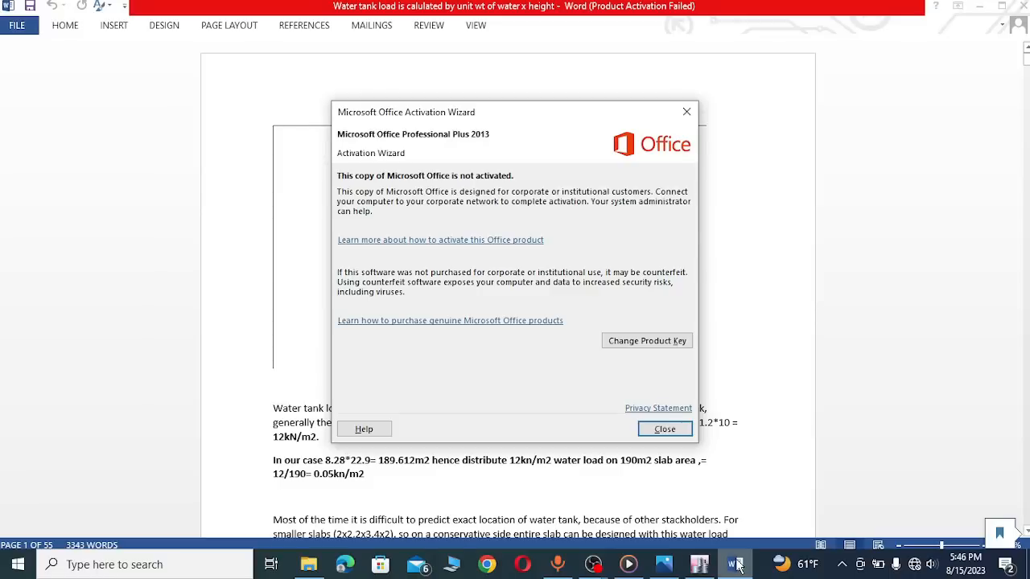
left_click(668, 431)
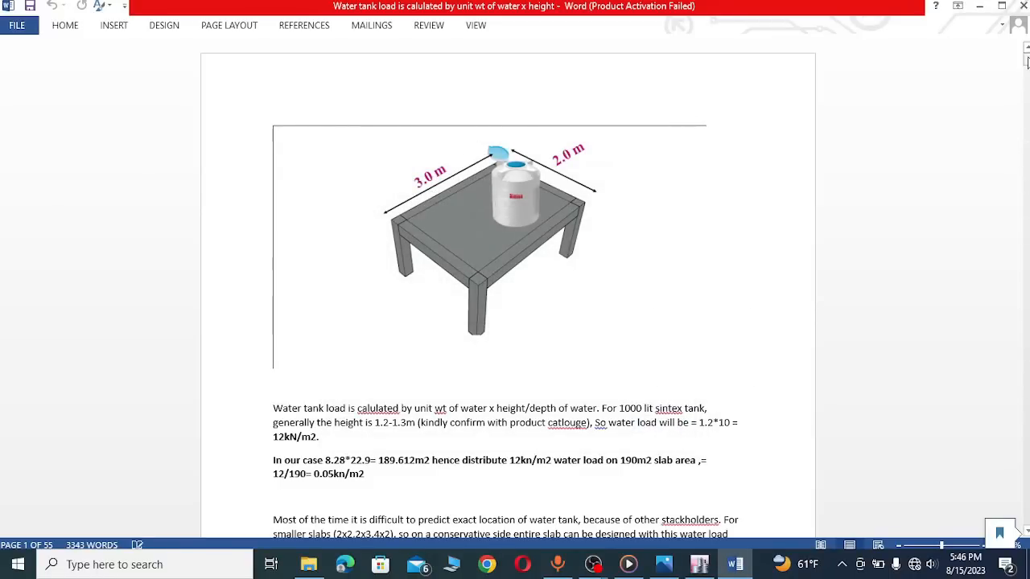
left_click_drag(1026, 63, 1023, 441)
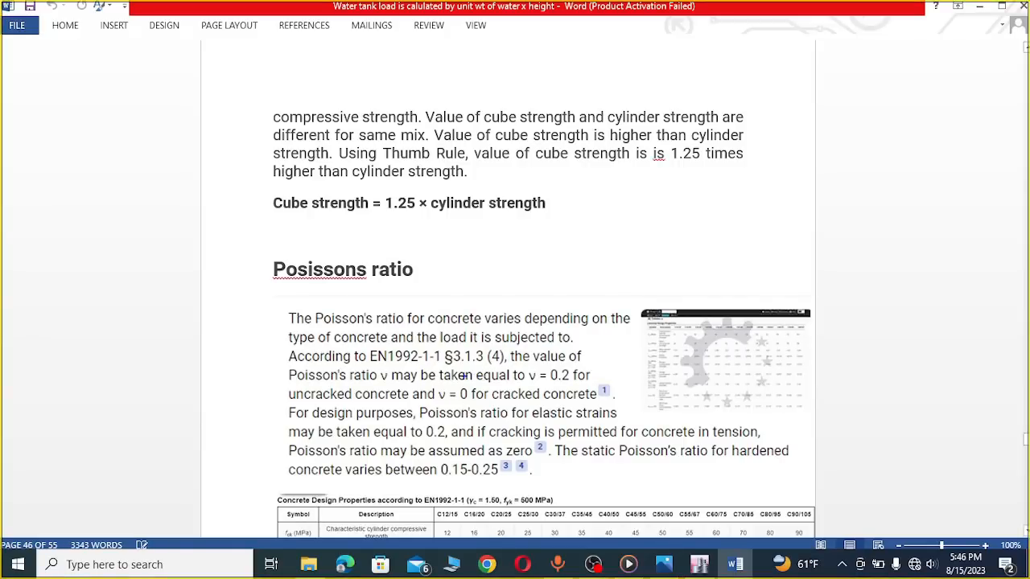
Step: Examine the EN1992-1-1 values for uncracked and cracked concrete using temporary screen underlines, and return to ETABS
left_click_drag(290, 399, 452, 401)
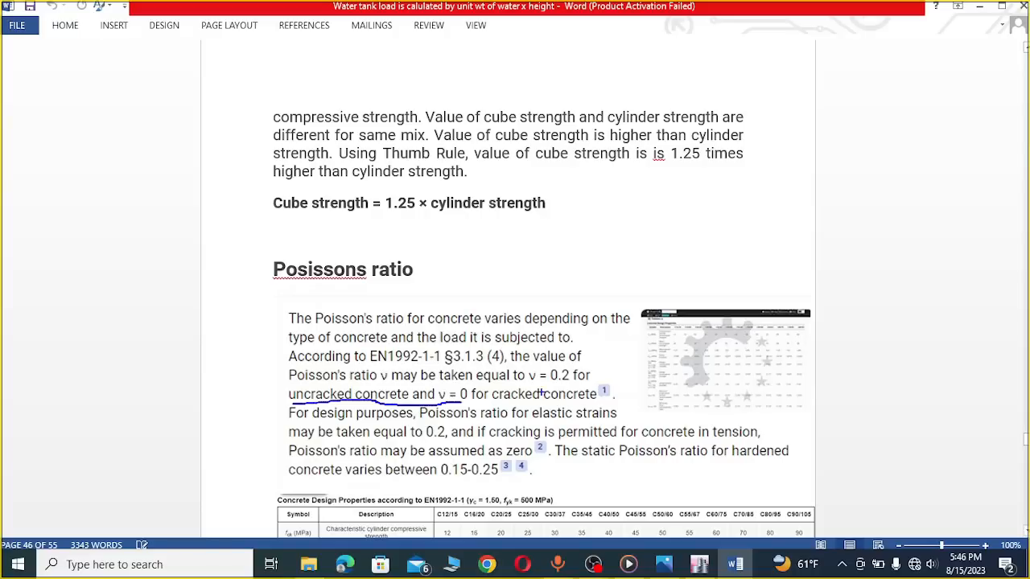
left_click_drag(534, 381, 588, 380)
left_click_drag(500, 400, 576, 402)
left_click_drag(500, 399, 596, 399)
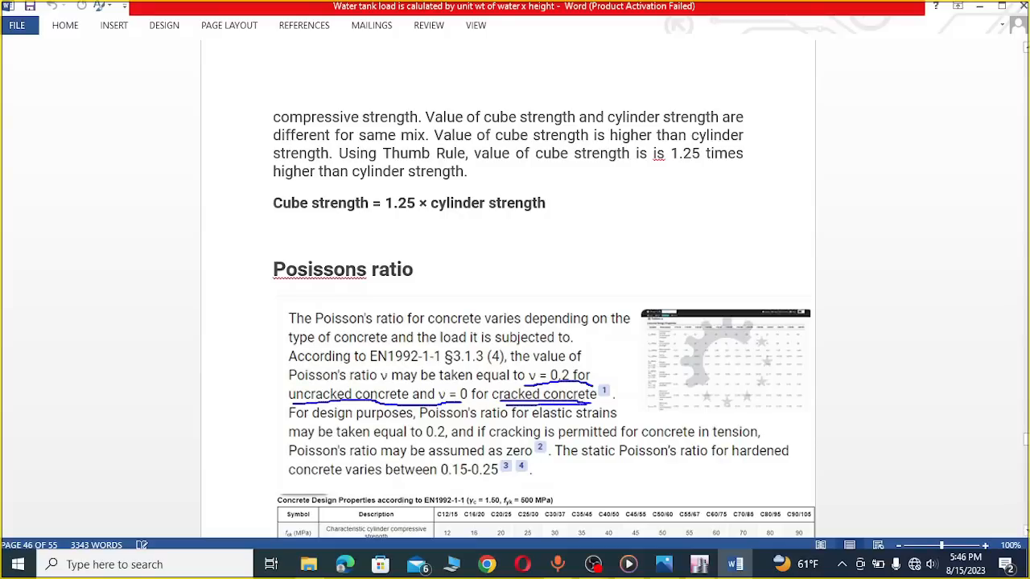
left_click_drag(362, 366, 502, 368)
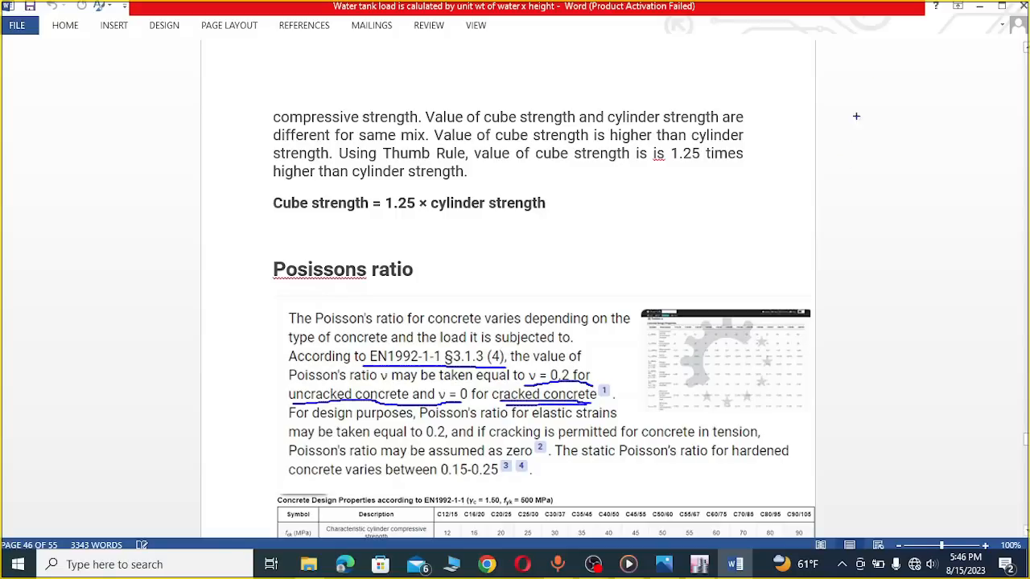
key("Escape")
left_click(980, 6)
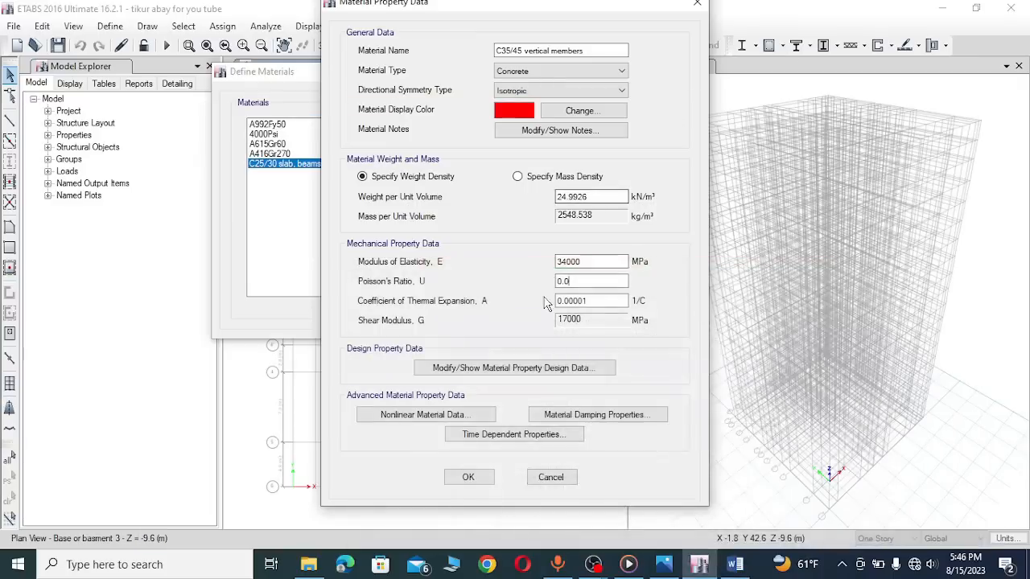
Step: Set the modal damping ratio of the C35/45 concrete to 0.05, and accept the material and the materials list
left_click(579, 415)
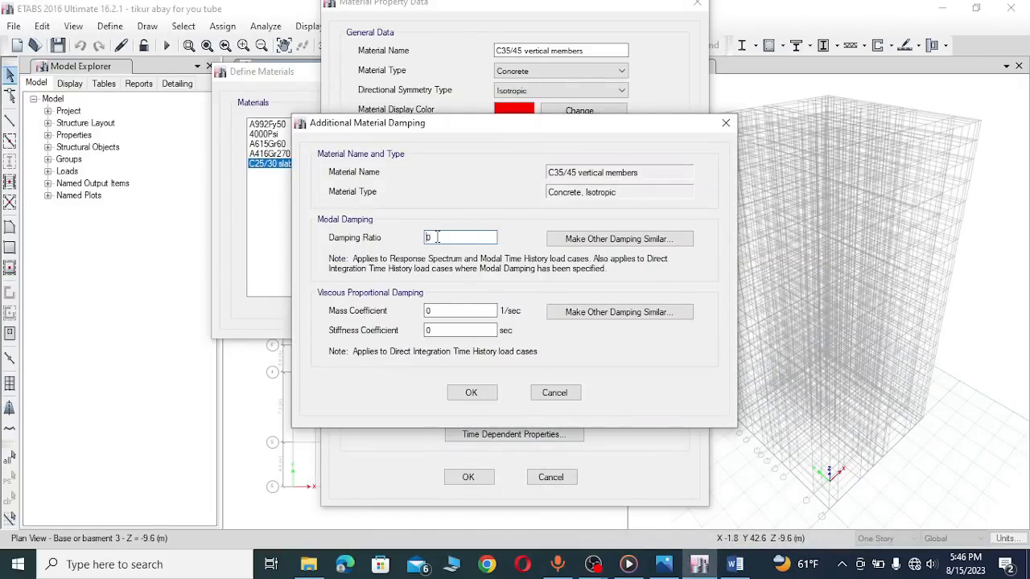
left_click(430, 237)
type(".05")
left_click(473, 392)
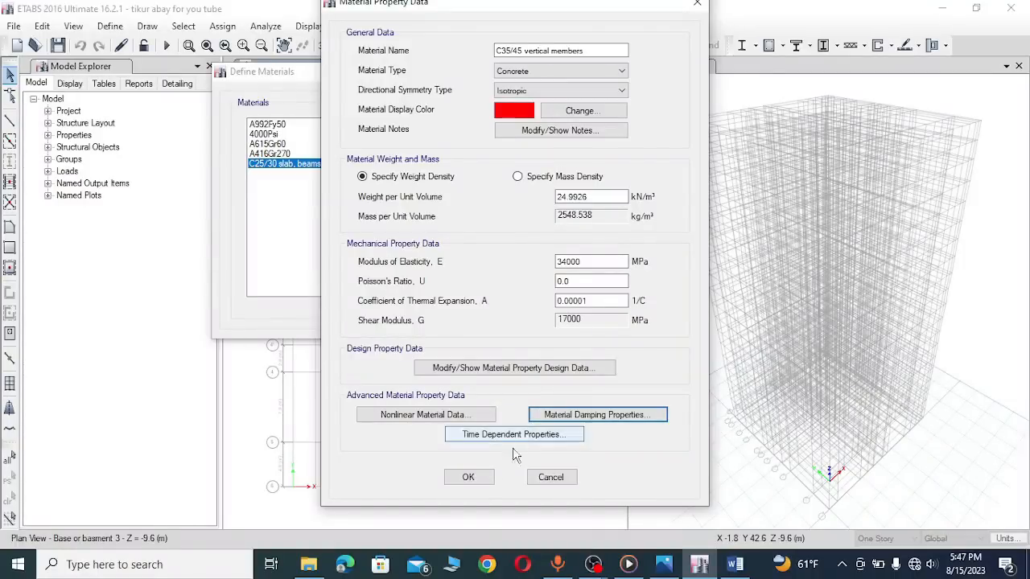
left_click(468, 477)
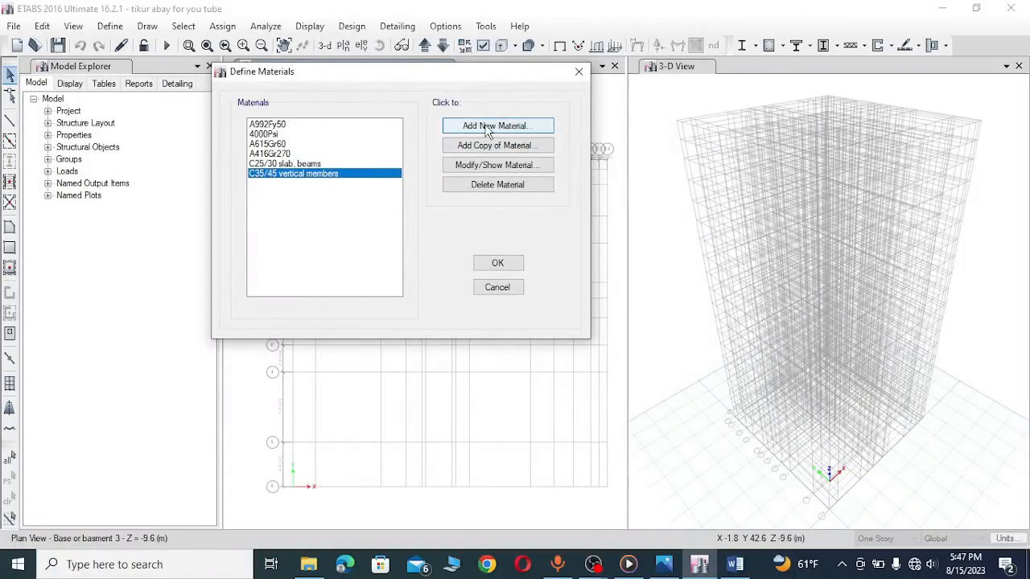
left_click(497, 266)
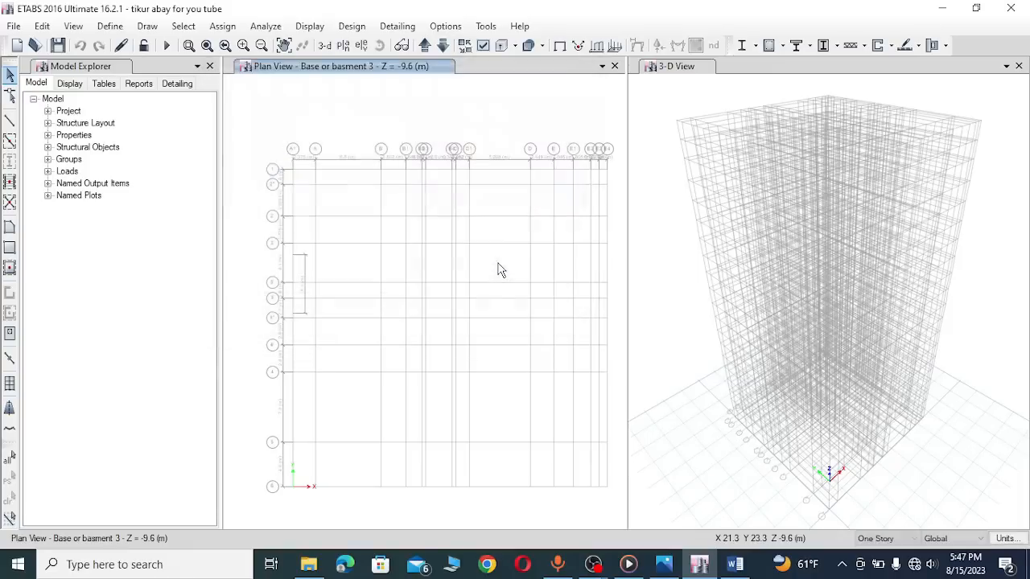
Step: Reopen the material definitions and add a European material of type Rebar, named "Rebar 500"
left_click(111, 25)
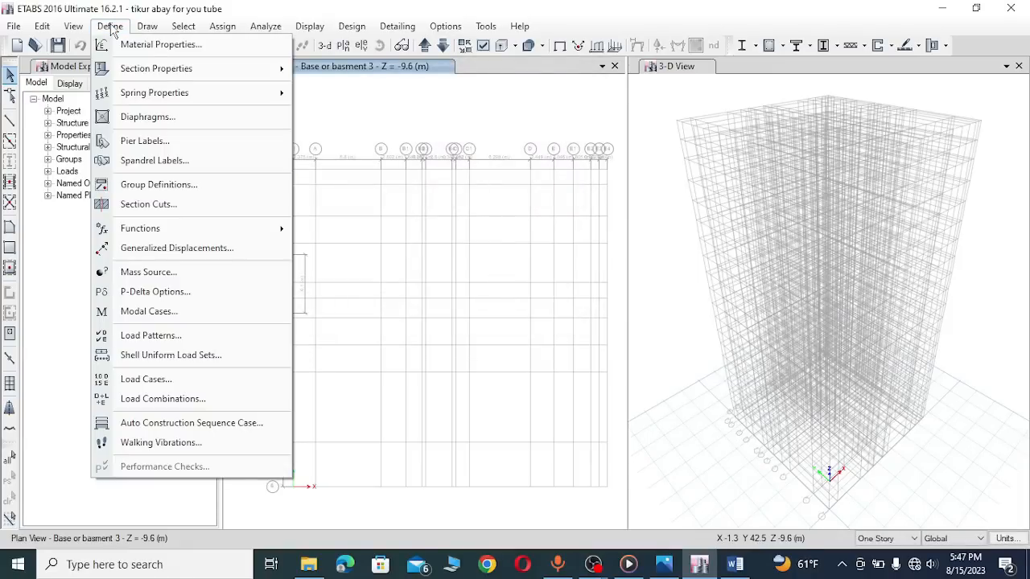
left_click(172, 44)
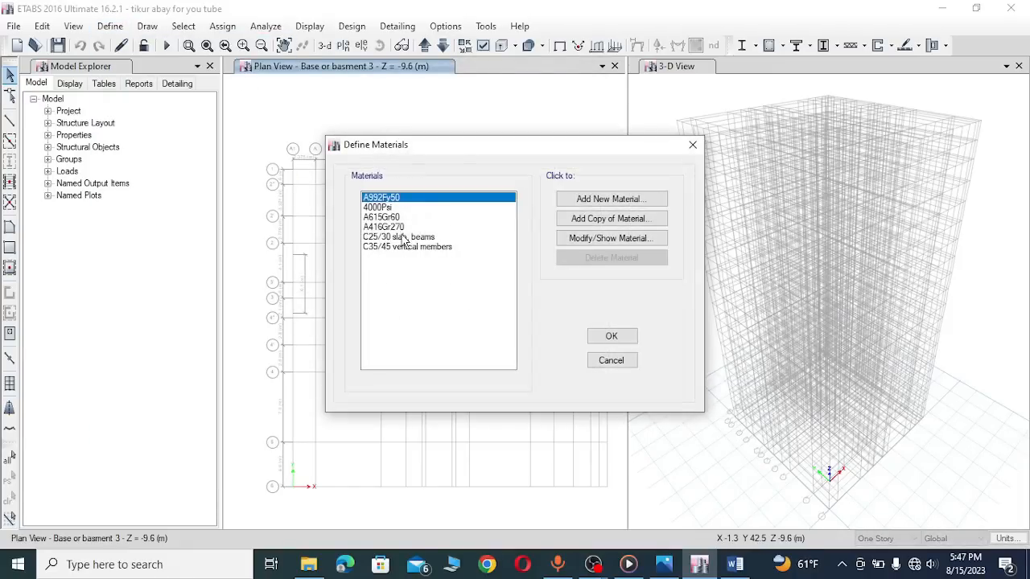
left_click(597, 199)
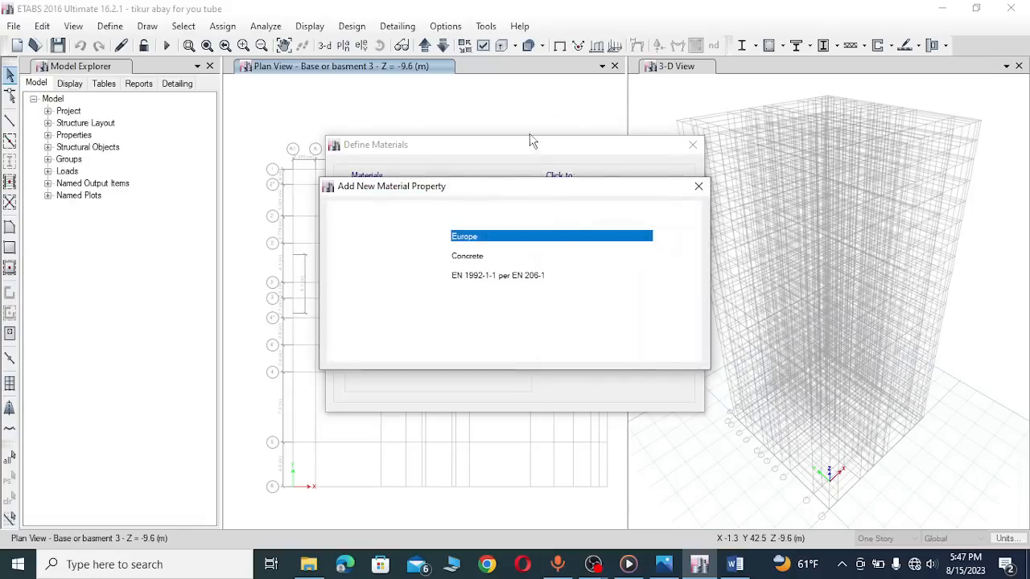
left_click(487, 299)
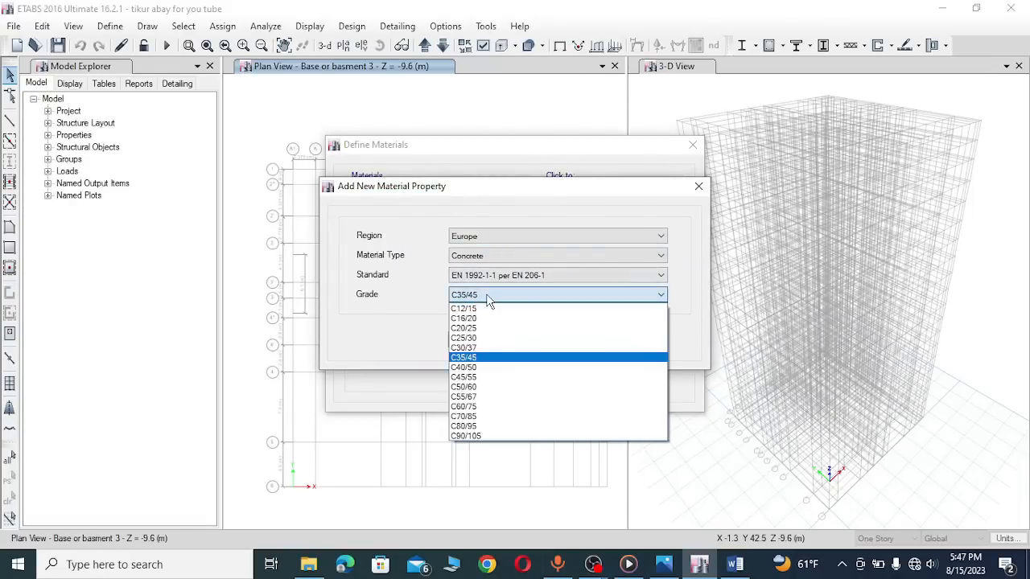
left_click(488, 300)
left_click(482, 256)
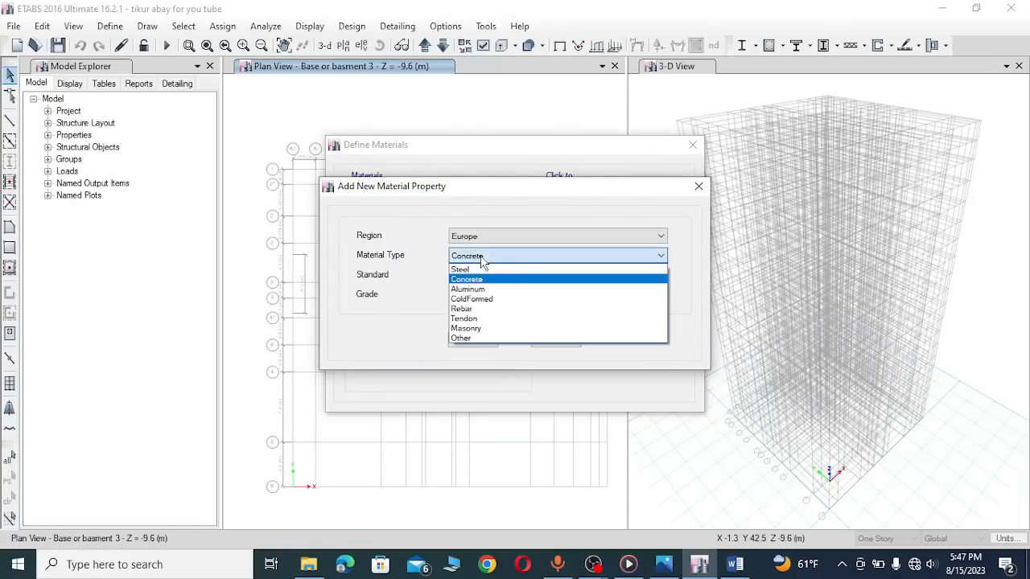
left_click(471, 310)
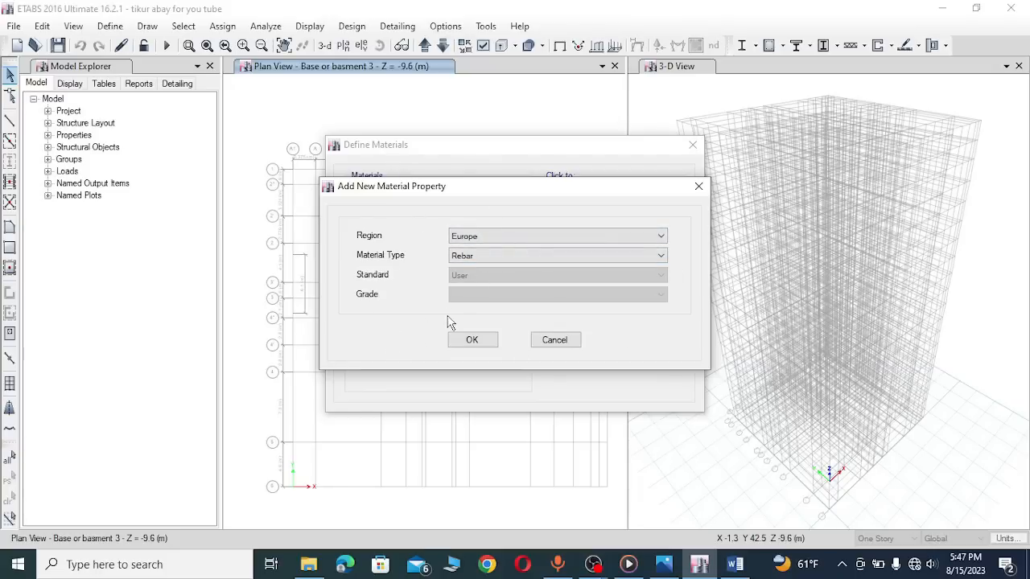
left_click(475, 340)
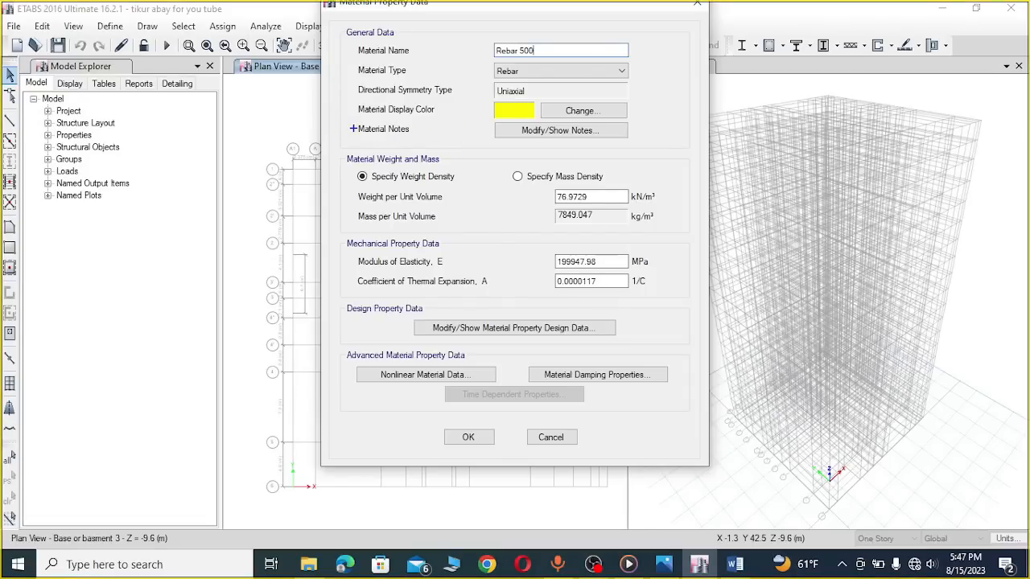
Step: Handwrite the rebar strength range 400-600, underlined and bracketed, and the value 500 over the material data as a screen annotation
mouse_move(351, 113)
left_mouse_down()
mouse_move(374, 131)
mouse_move(347, 147)
mouse_move(379, 120)
mouse_move(441, 136)
left_mouse_up()
mouse_move(479, 121)
left_mouse_down()
mouse_move(465, 149)
mouse_move(538, 147)
mouse_move(523, 138)
left_mouse_up()
left_click_drag(336, 154, 486, 166)
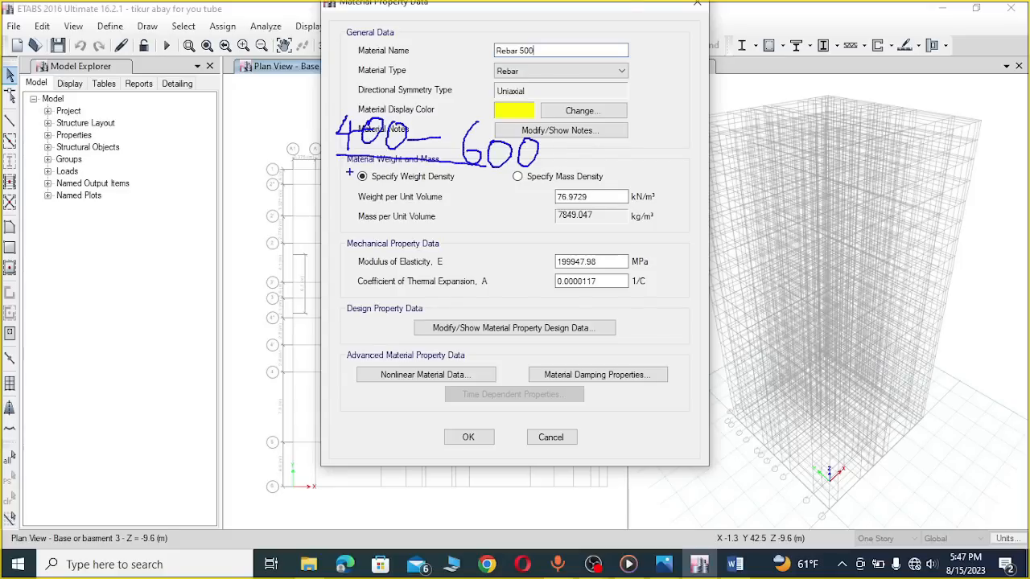
left_click_drag(349, 172, 496, 186)
mouse_move(521, 129)
left_mouse_down()
mouse_move(548, 160)
mouse_move(526, 185)
left_mouse_up()
left_click_drag(357, 102, 334, 151)
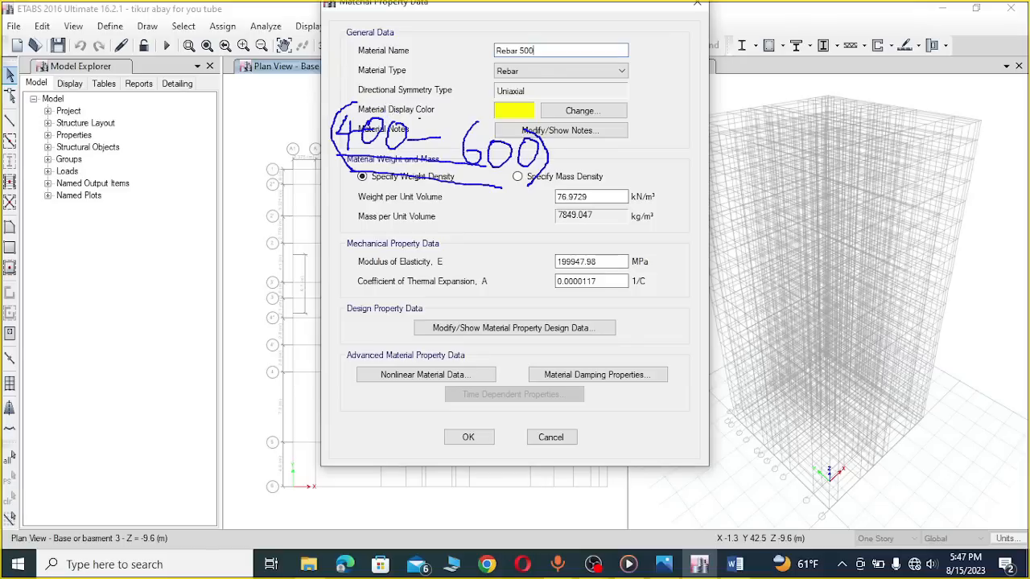
mouse_move(386, 115)
left_mouse_down()
mouse_move(412, 68)
mouse_move(423, 108)
mouse_move(489, 100)
left_mouse_up()
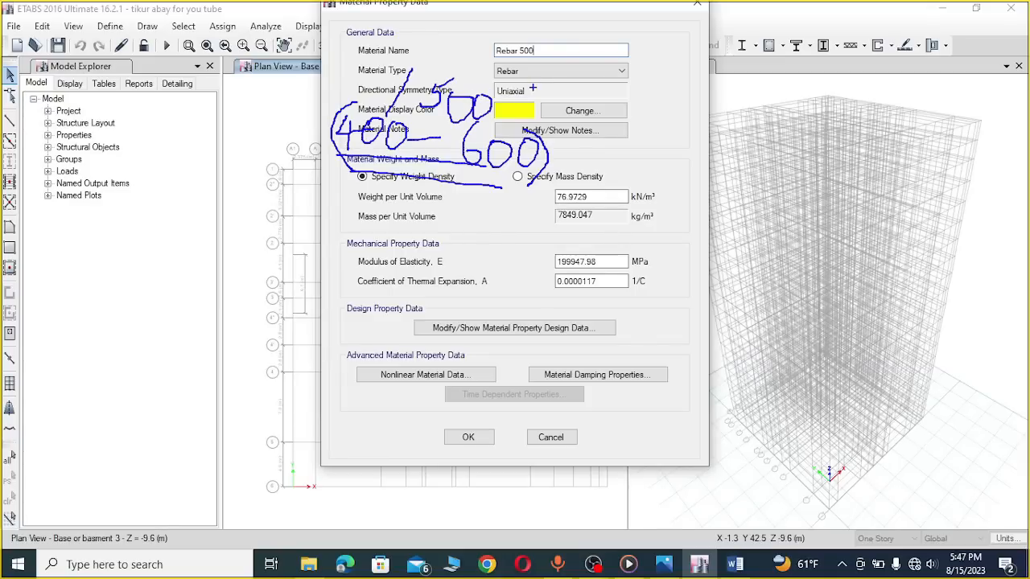
Step: Clear the handwritten screen annotation, and switch the material type to ColdFormed and back to Rebar
key("Escape")
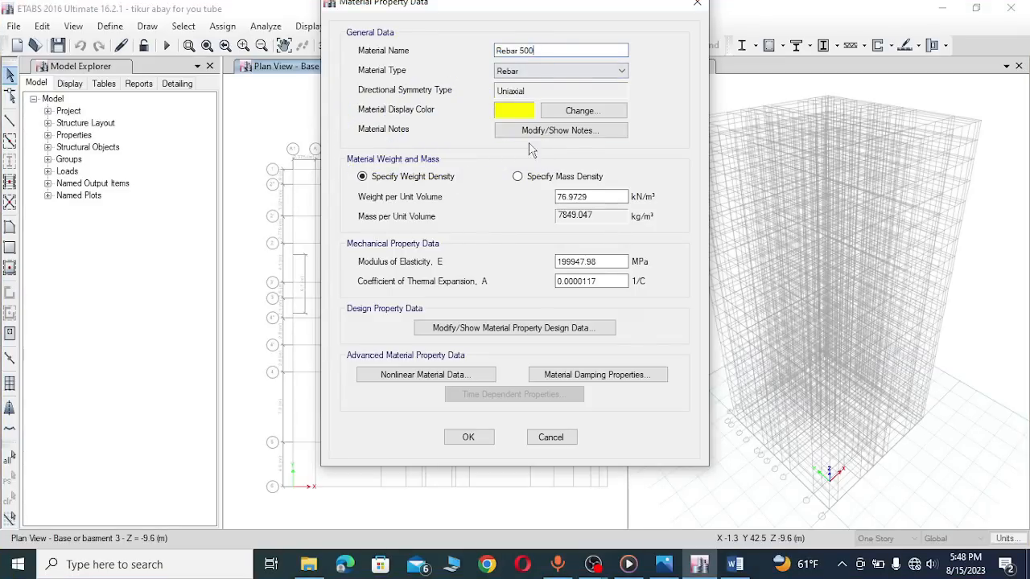
left_click(527, 73)
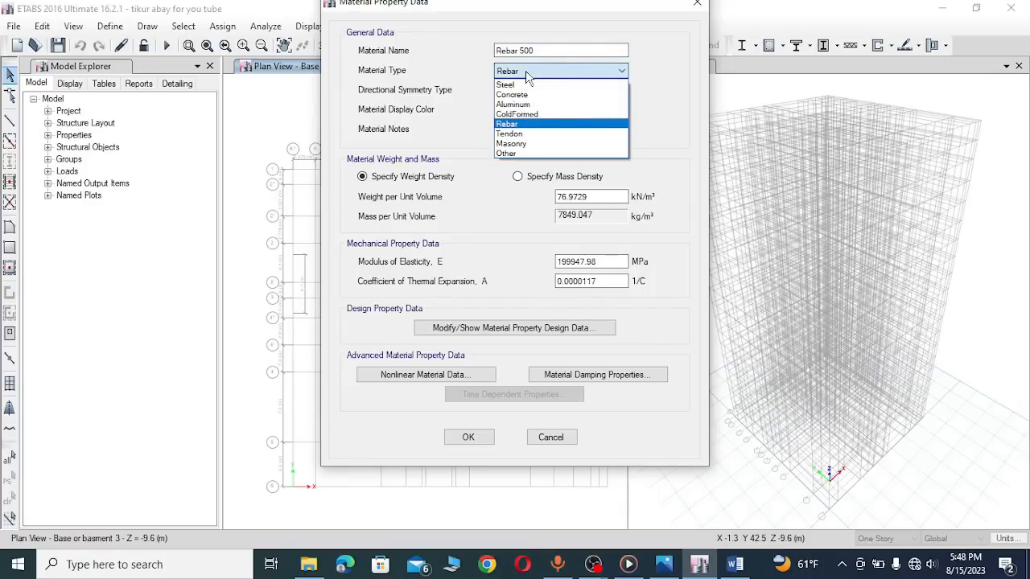
left_click(516, 114)
left_click(530, 73)
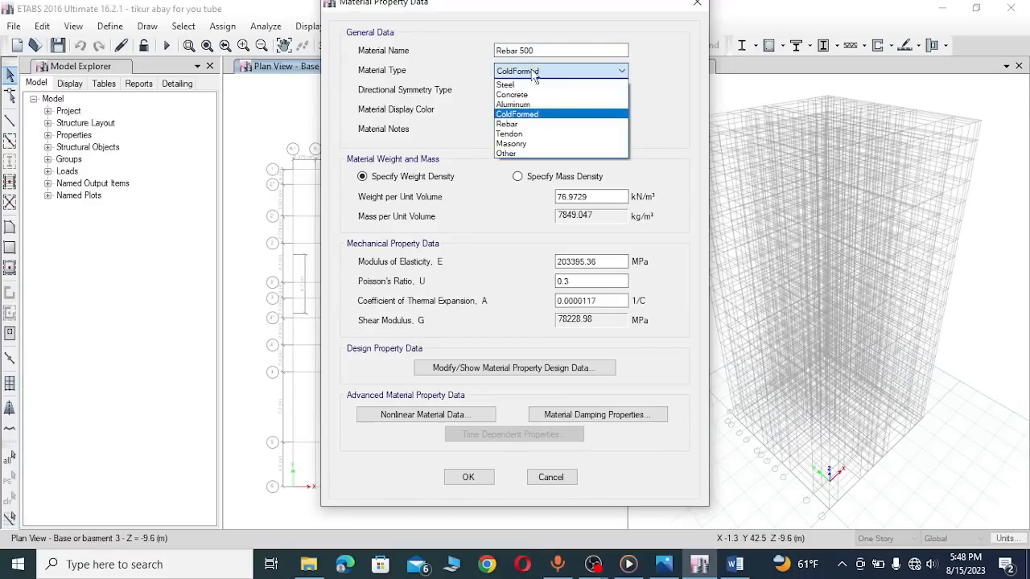
left_click(507, 124)
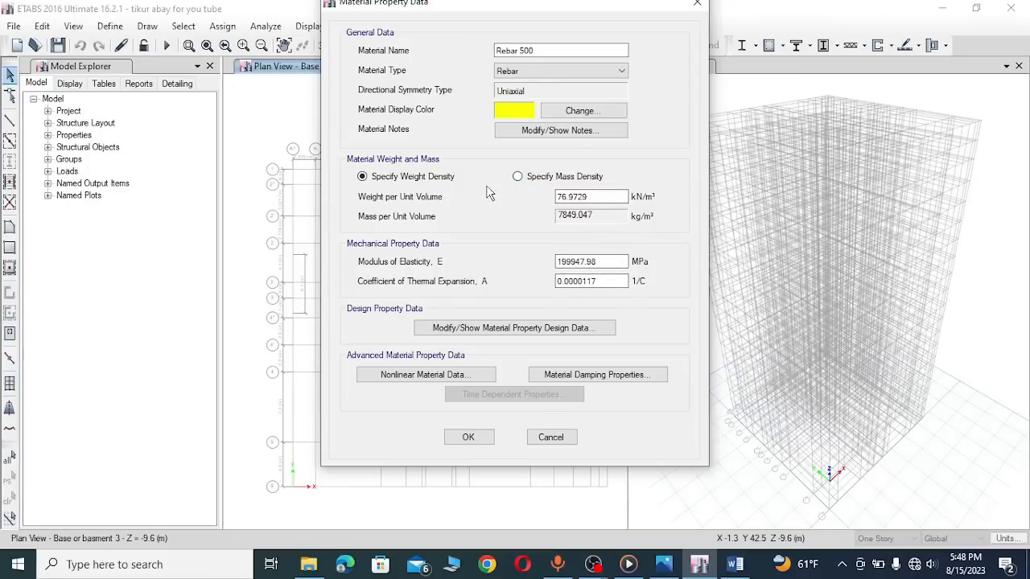
Step: Open the design property data of Rebar 500 and review the minimum and expected yield and tensile strength fields
left_click(591, 332)
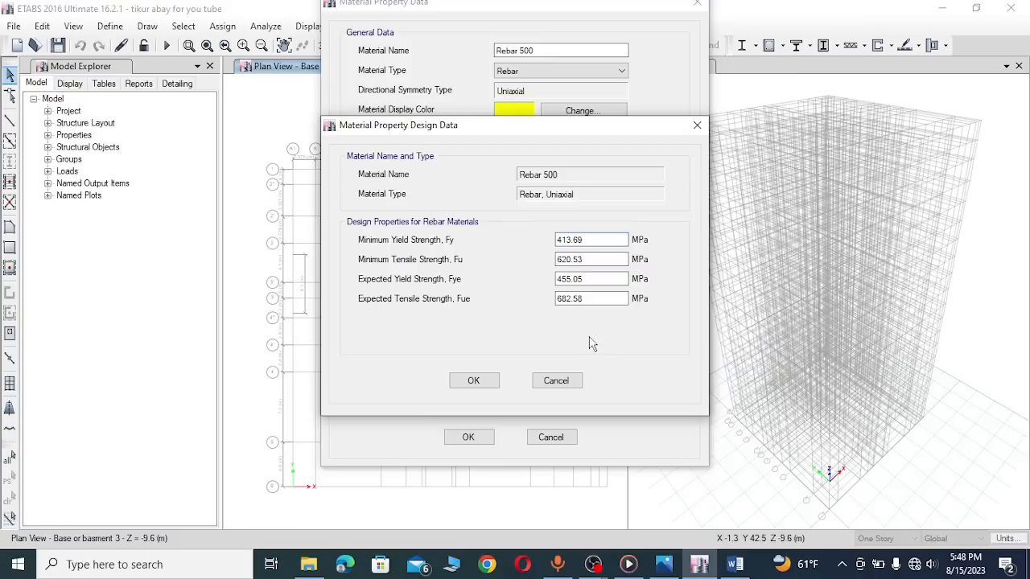
left_click(587, 239)
left_click(586, 304)
left_click(584, 279)
left_click(586, 257)
left_click(589, 239)
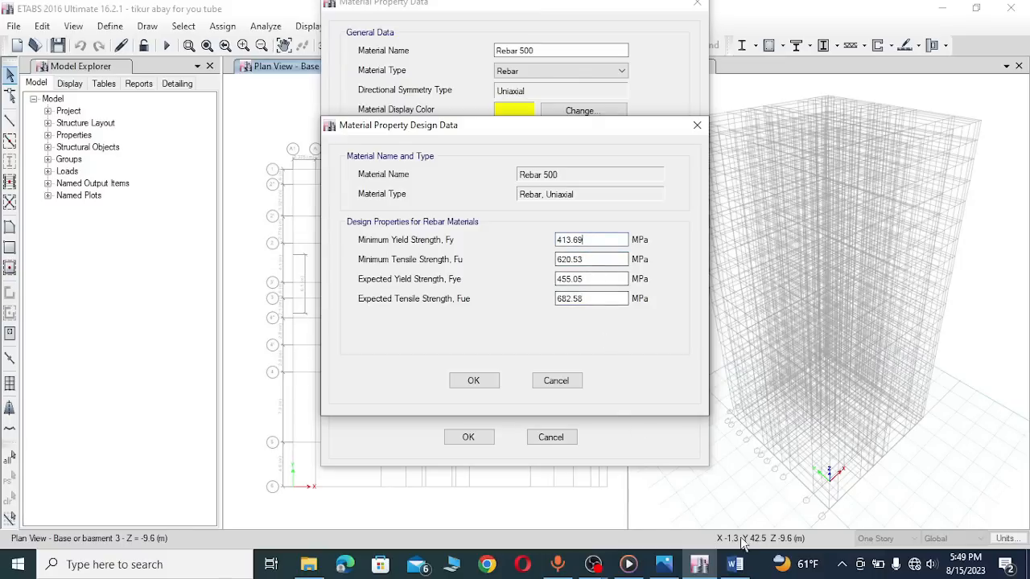
left_click(615, 258)
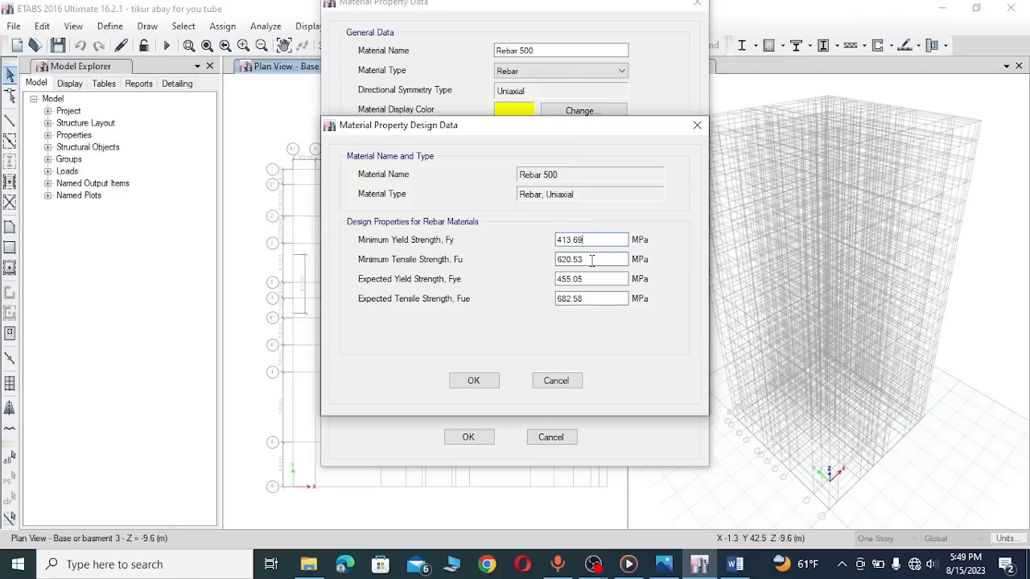
Step: Switch to the Word document and look back through the notes on Eurocode concrete grades and compressive strength
left_click(734, 564)
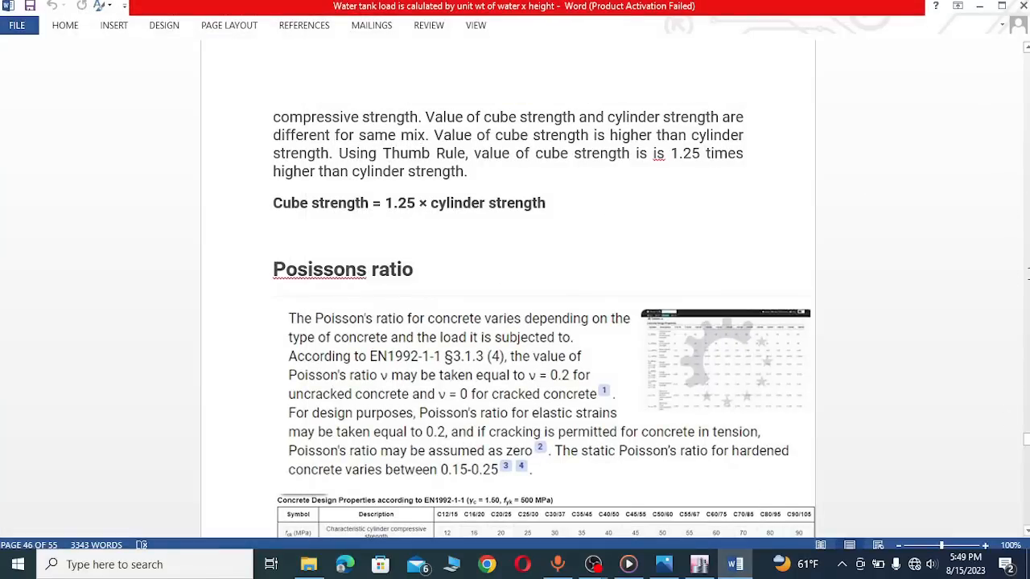
scroll(992, 237, "up", 10)
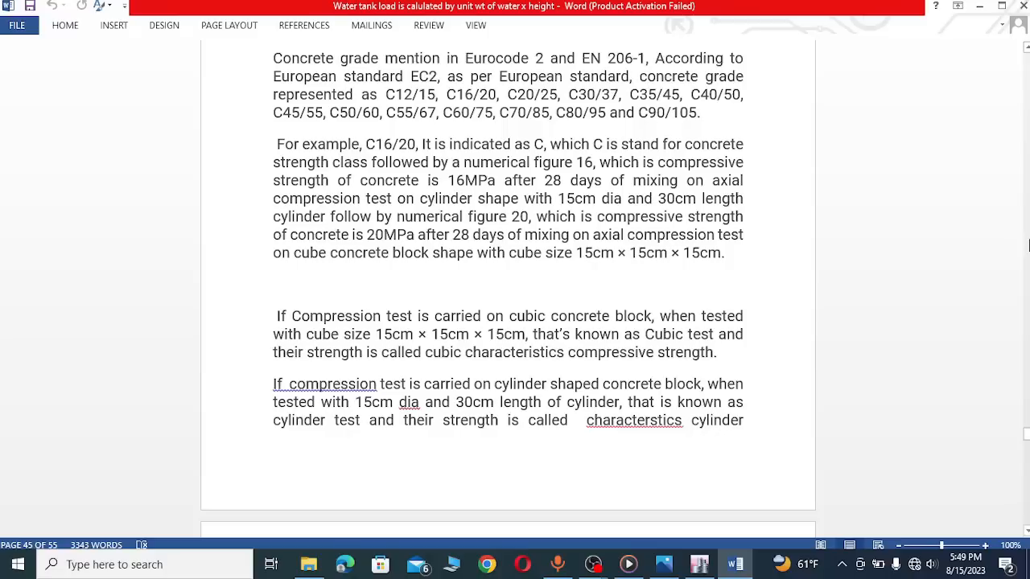
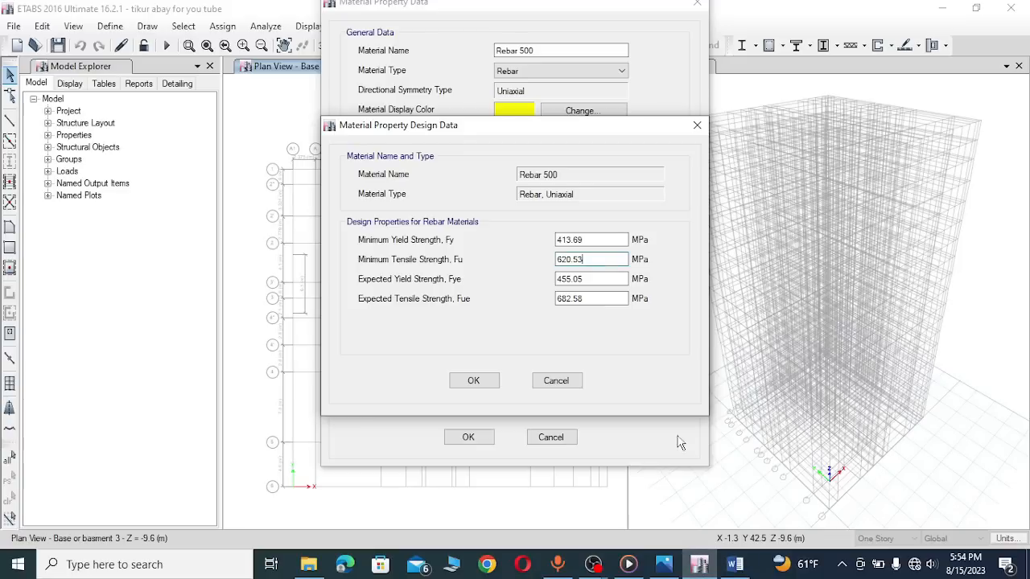
Step: Set the rebar's minimum and expected yield strengths to 500 MPa and both tensile strengths to 550 MPa, and accept the design data
left_click(588, 239)
double_click(575, 239)
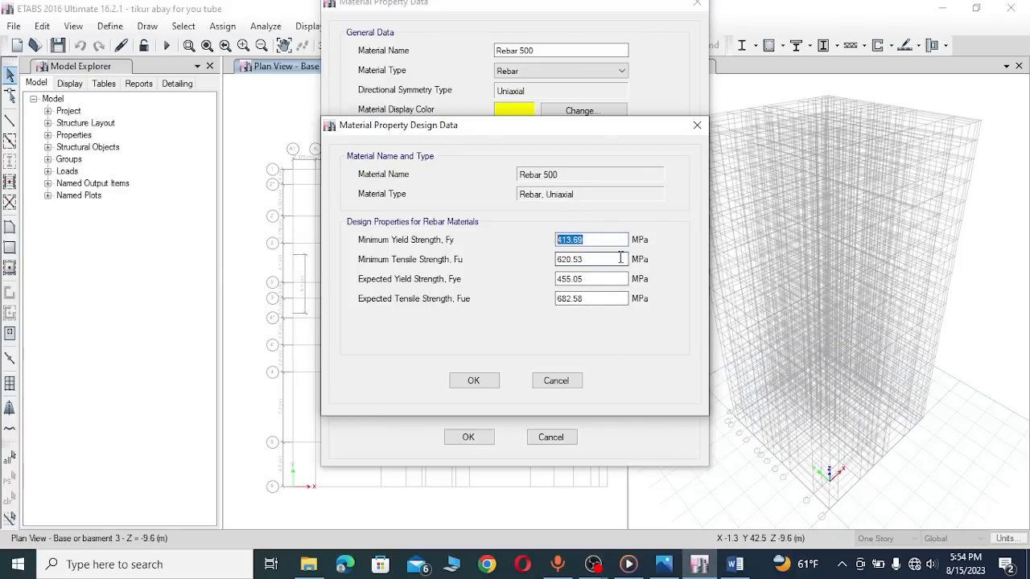
type("500")
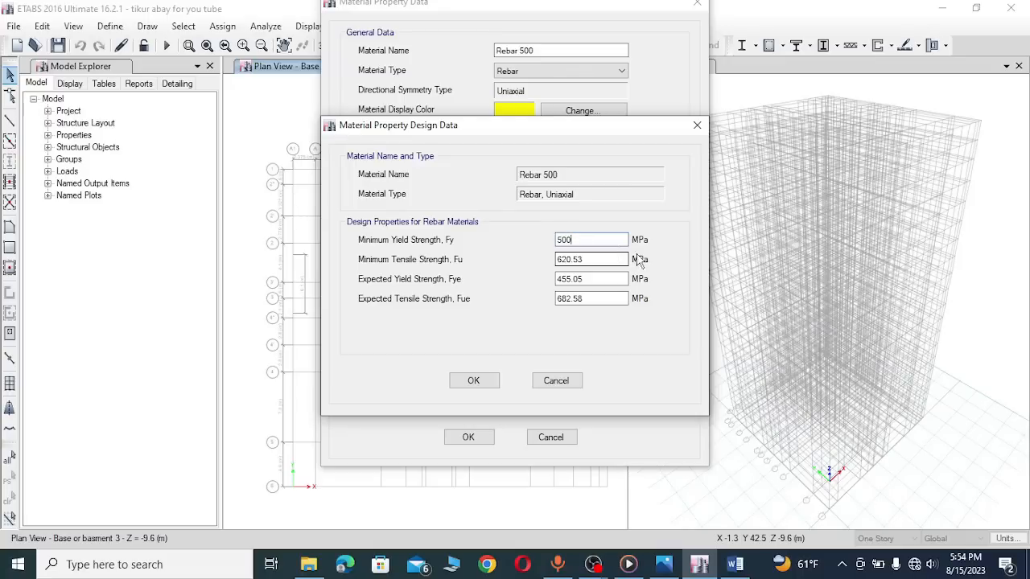
double_click(593, 259)
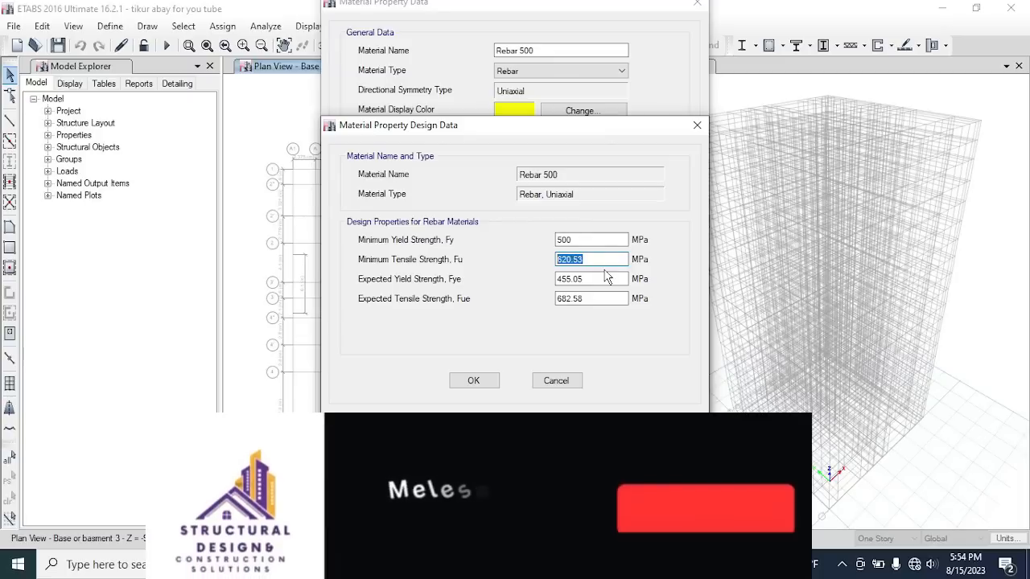
type("550")
key("Tab")
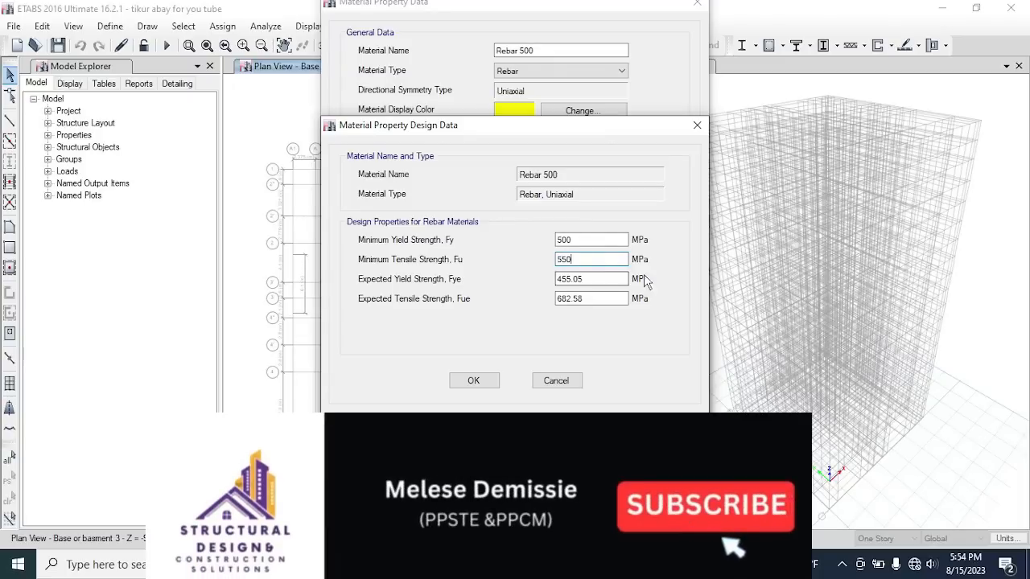
type("500")
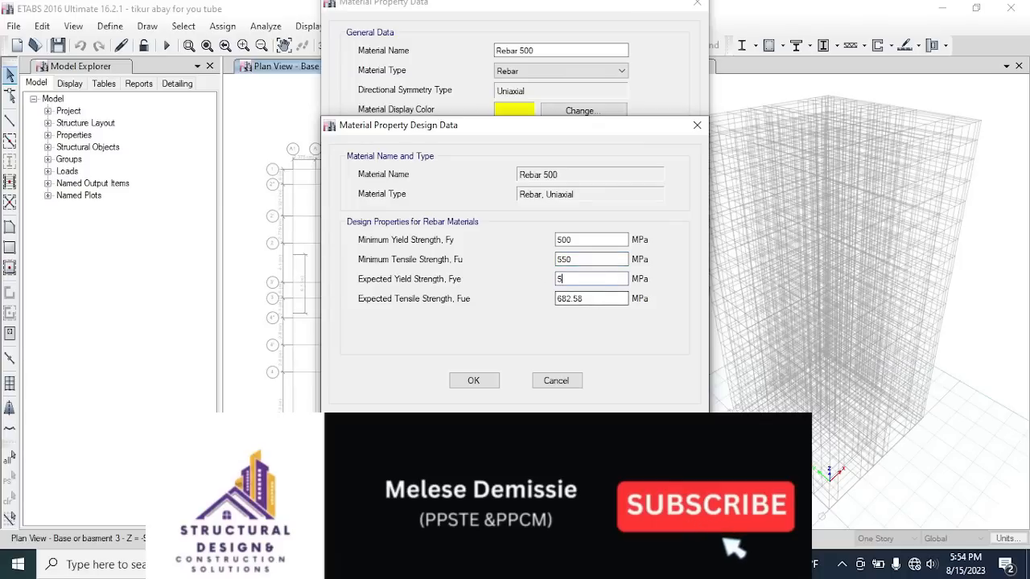
double_click(607, 301)
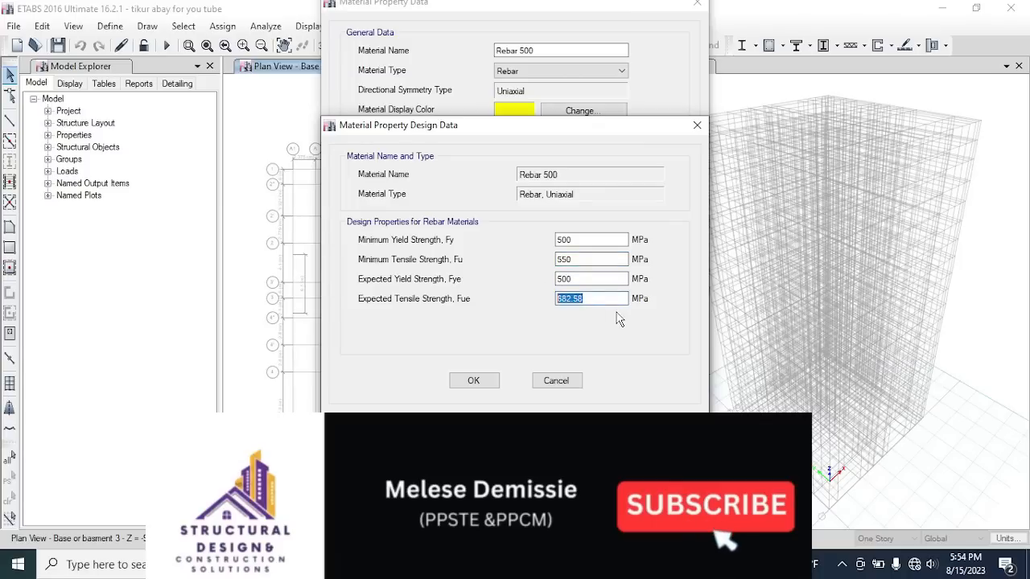
type("550")
left_click(586, 279)
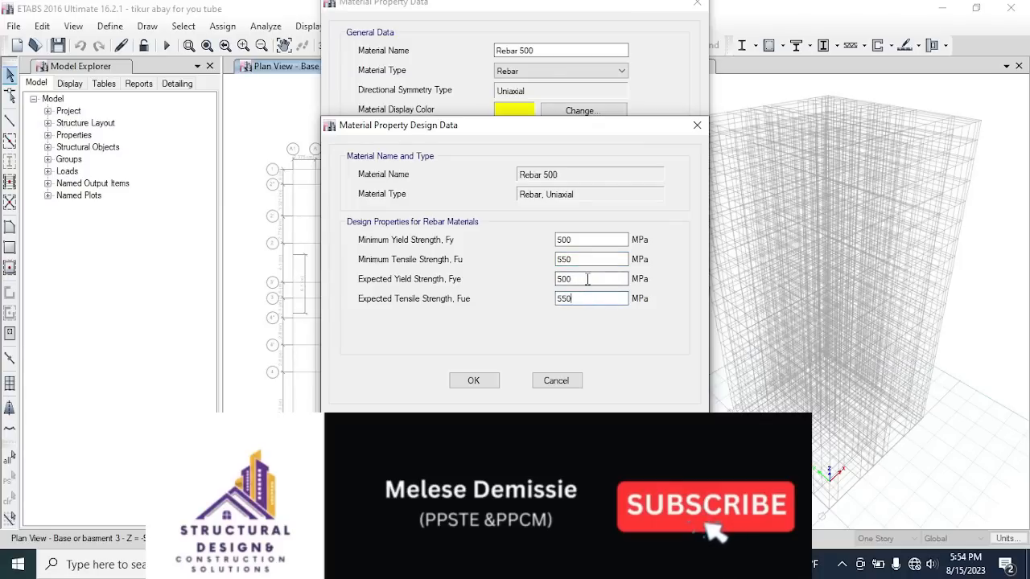
left_click(472, 381)
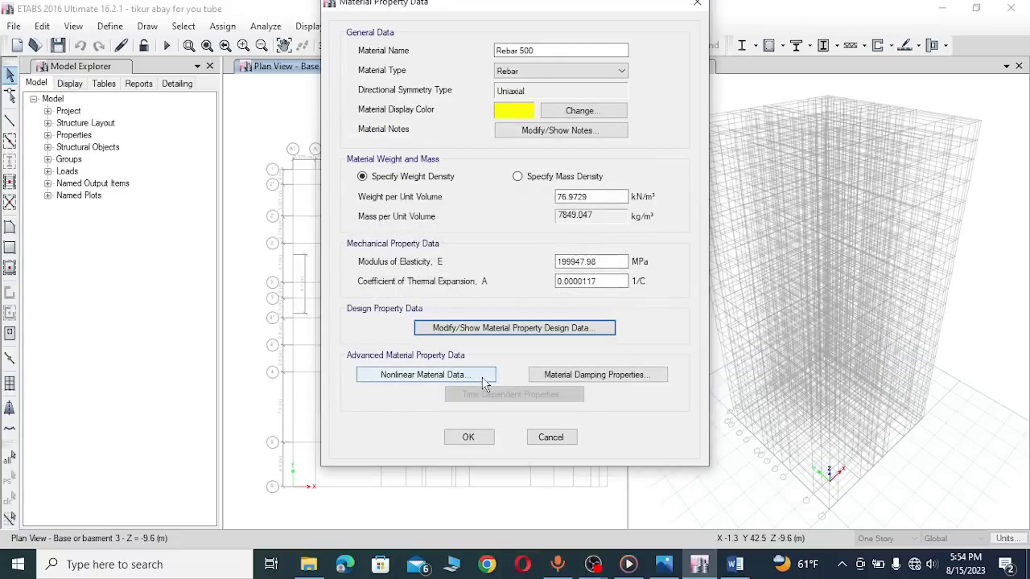
Step: Set the modal damping ratio of Rebar 500 to 0.05, and accept the material and the materials list
left_click(573, 377)
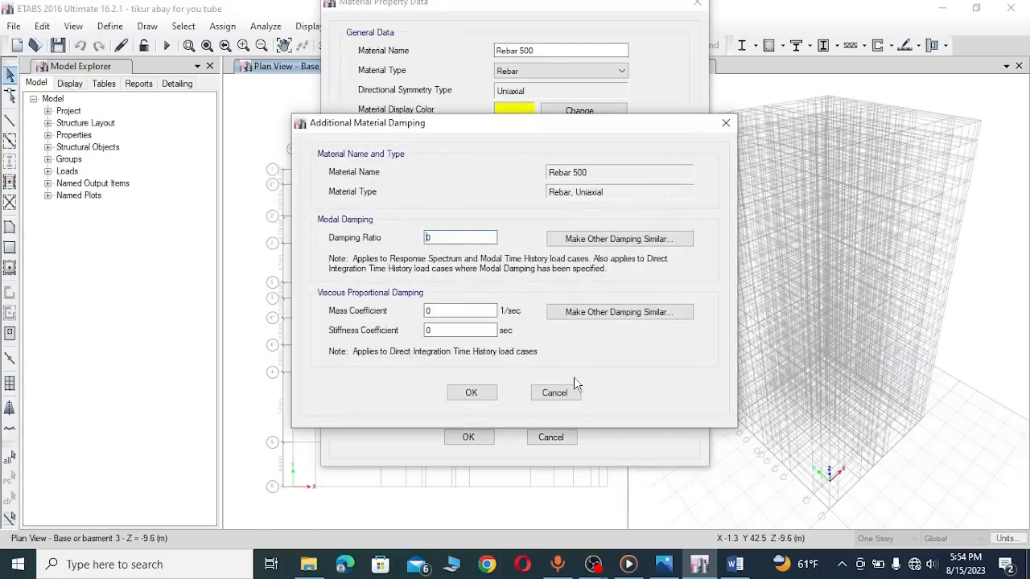
double_click(435, 236)
type("0.05")
left_click(470, 393)
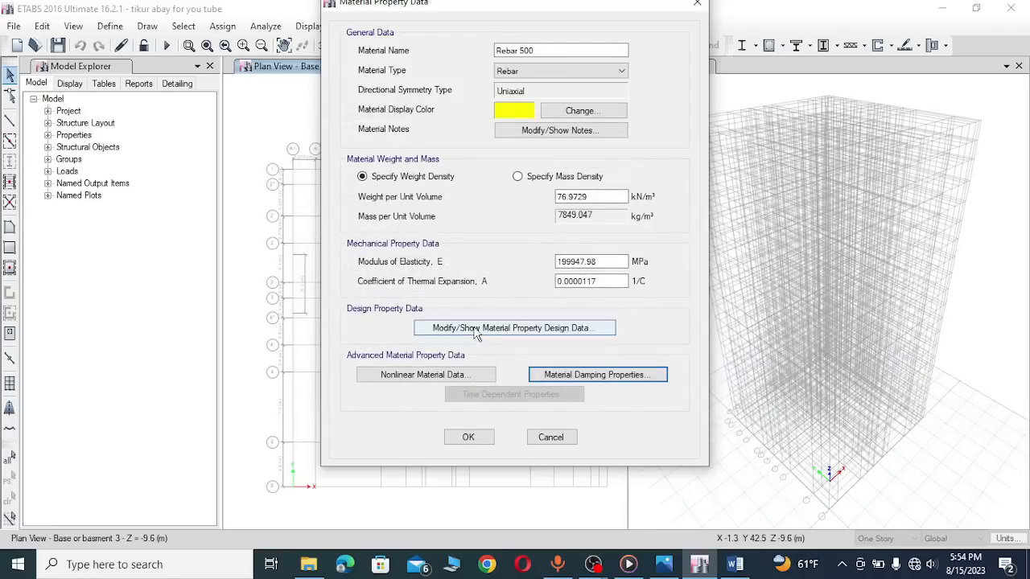
left_click(469, 438)
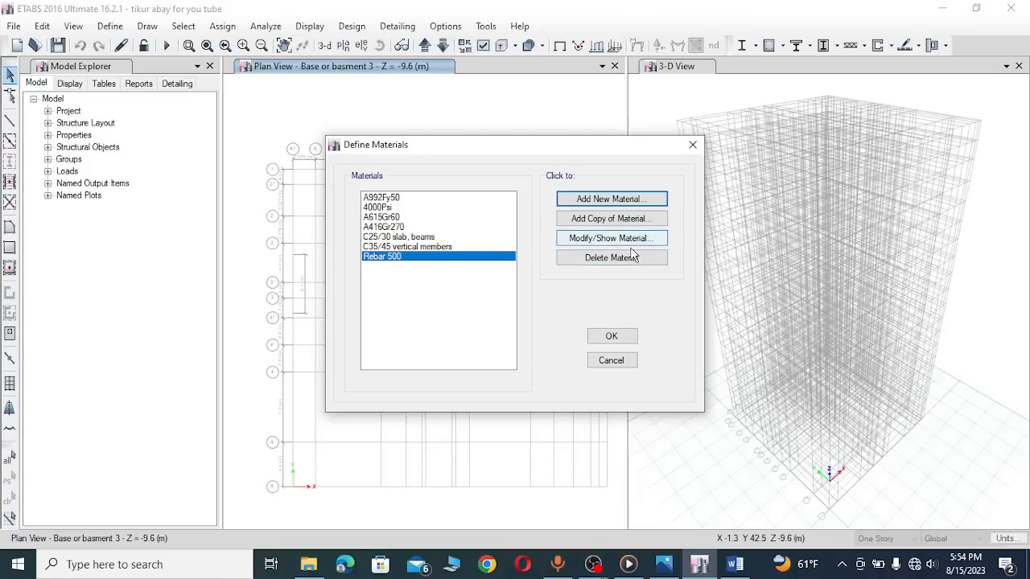
left_click(611, 337)
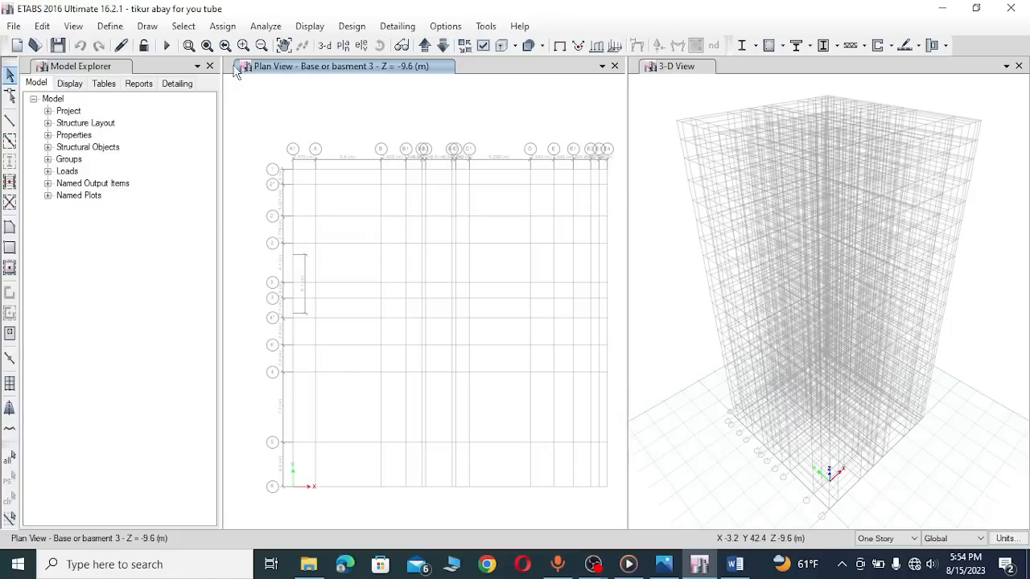
Step: Open the frame section properties and delete every predefined section except ConcBm and ConcCol
left_click(109, 27)
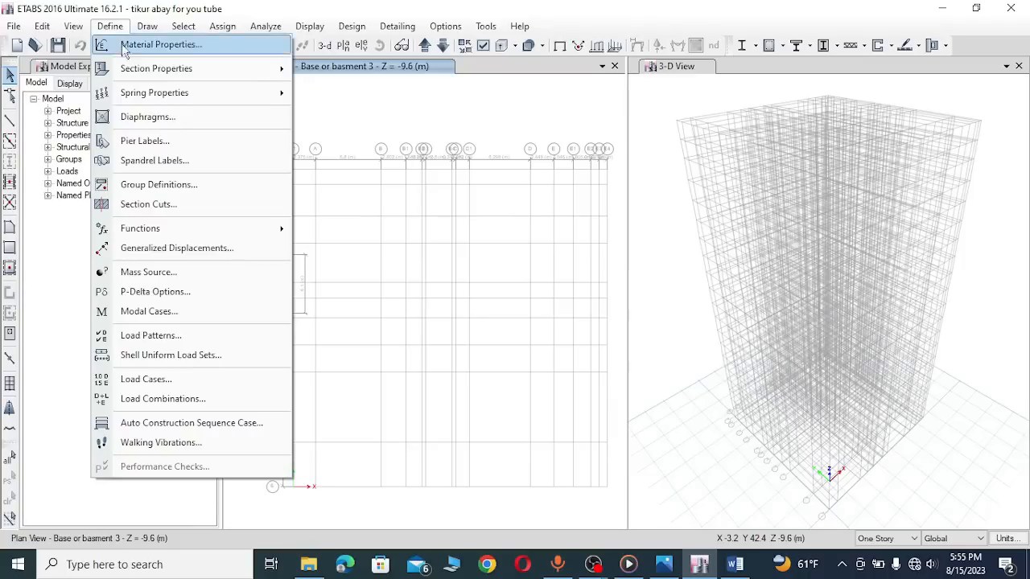
mouse_move(169, 74)
left_click(347, 71)
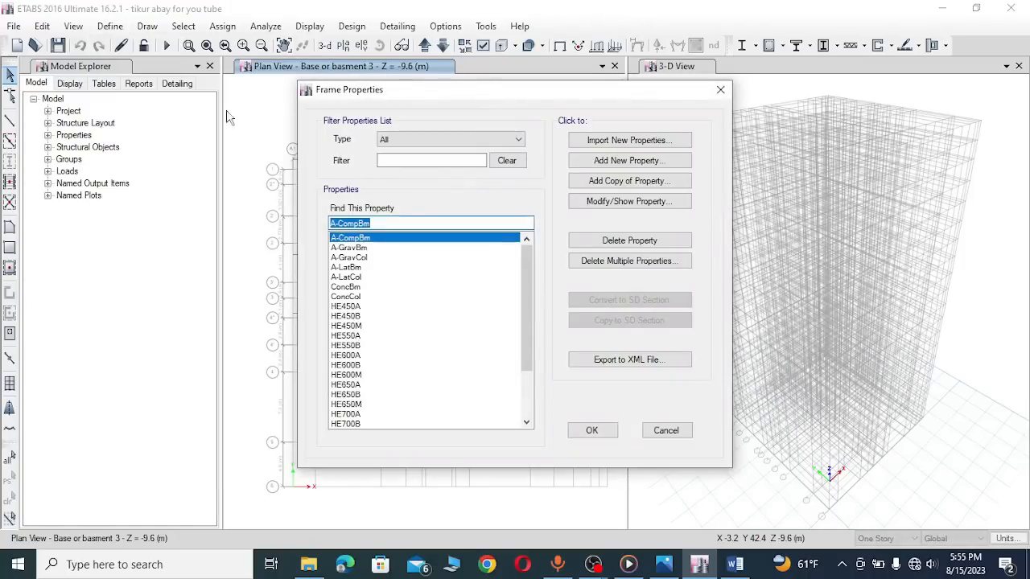
mouse_move(528, 261)
left_mouse_down()
mouse_move(527, 333)
mouse_move(529, 257)
left_mouse_up()
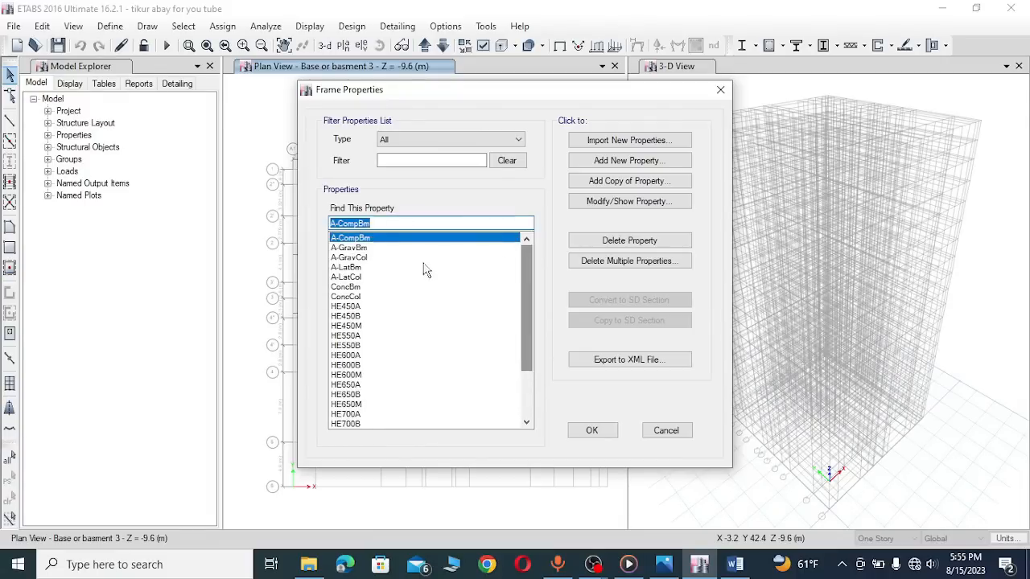
left_click(353, 249)
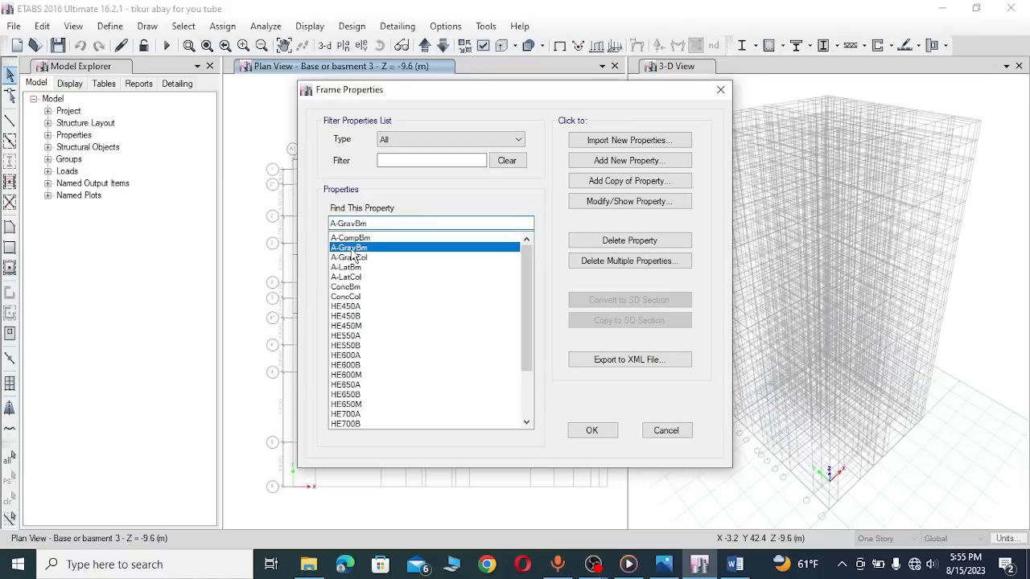
left_click(362, 238)
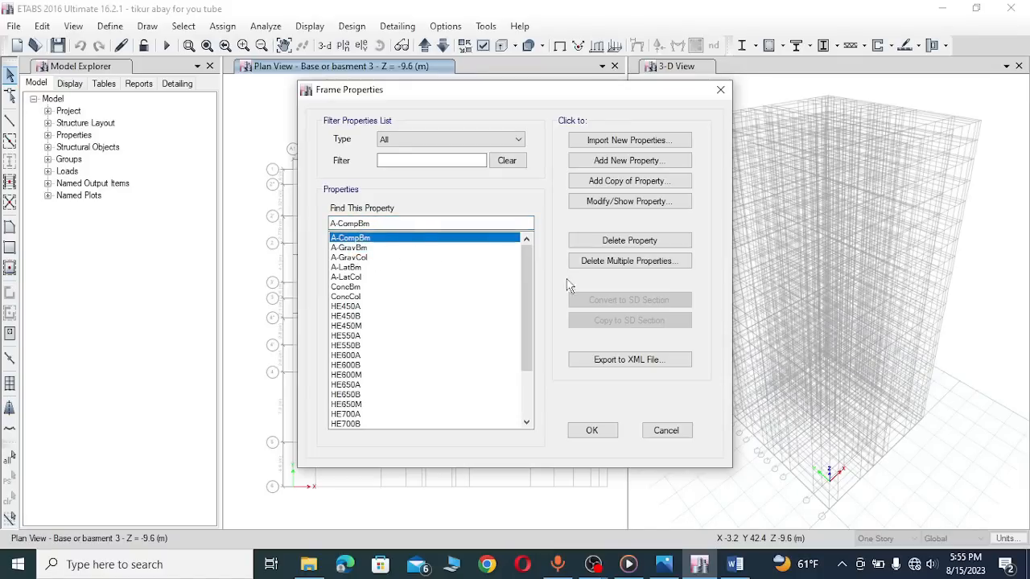
left_click(611, 242)
left_click(567, 334)
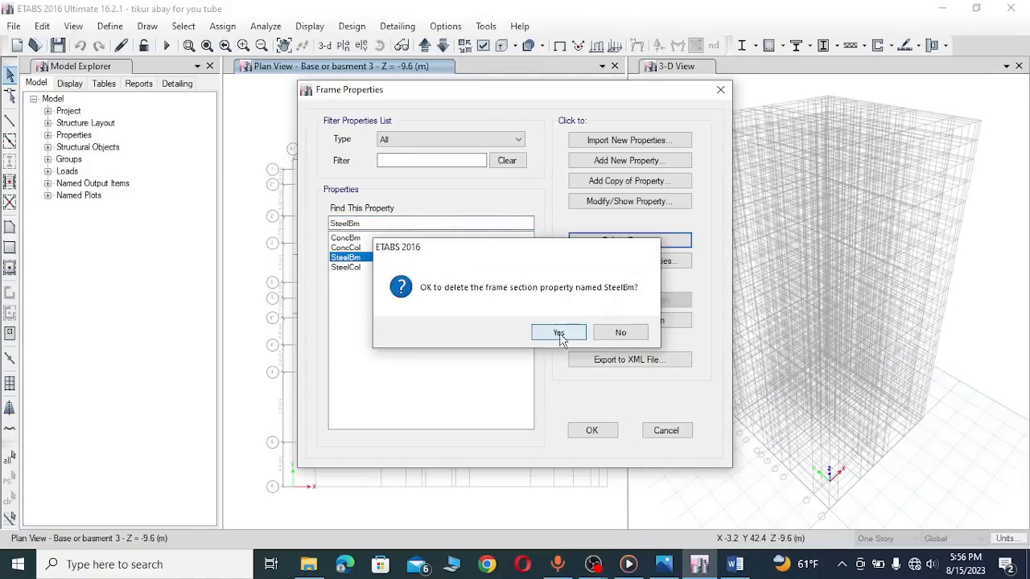
left_click(563, 333)
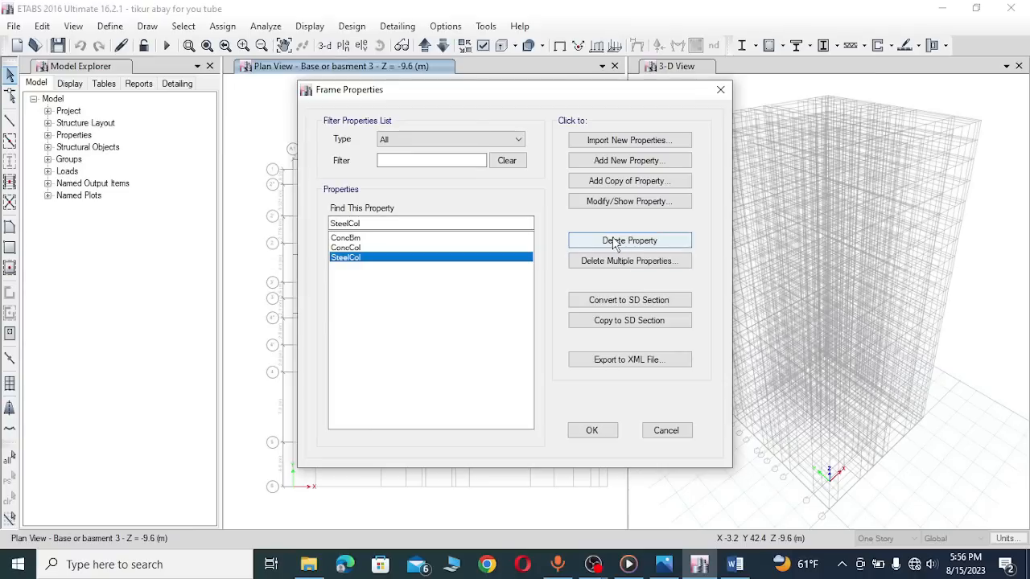
left_click(616, 242)
left_click(560, 333)
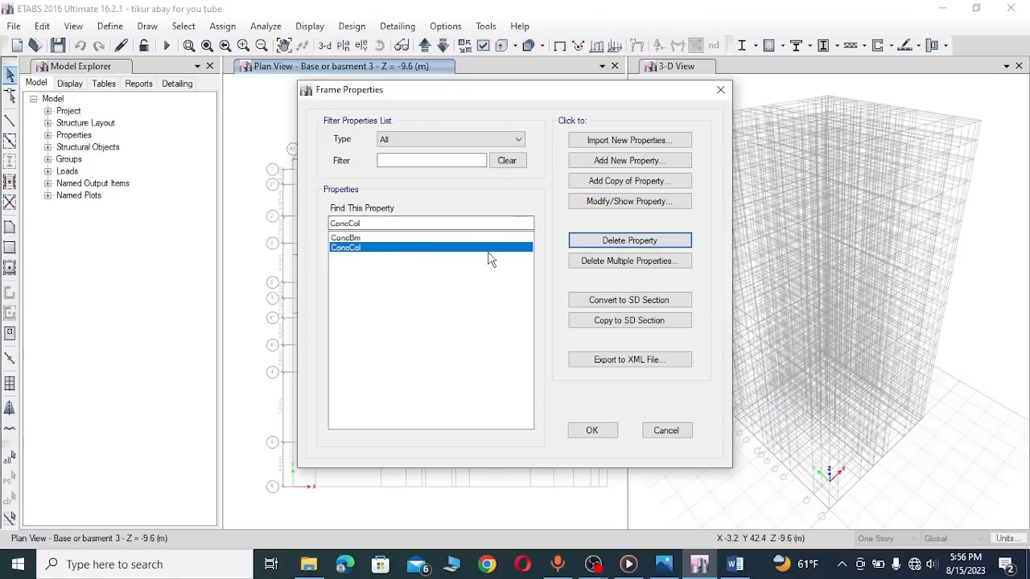
Step: Rename the ConcCol section as C900X900 and assign it the material C35/45 vertical members
left_click(603, 202)
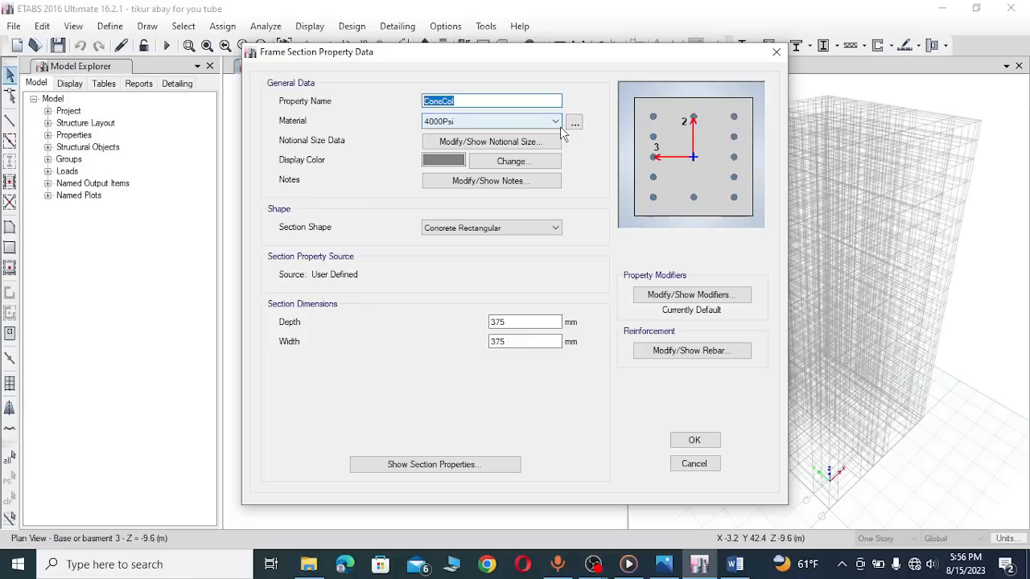
type("C900X900")
left_click(486, 122)
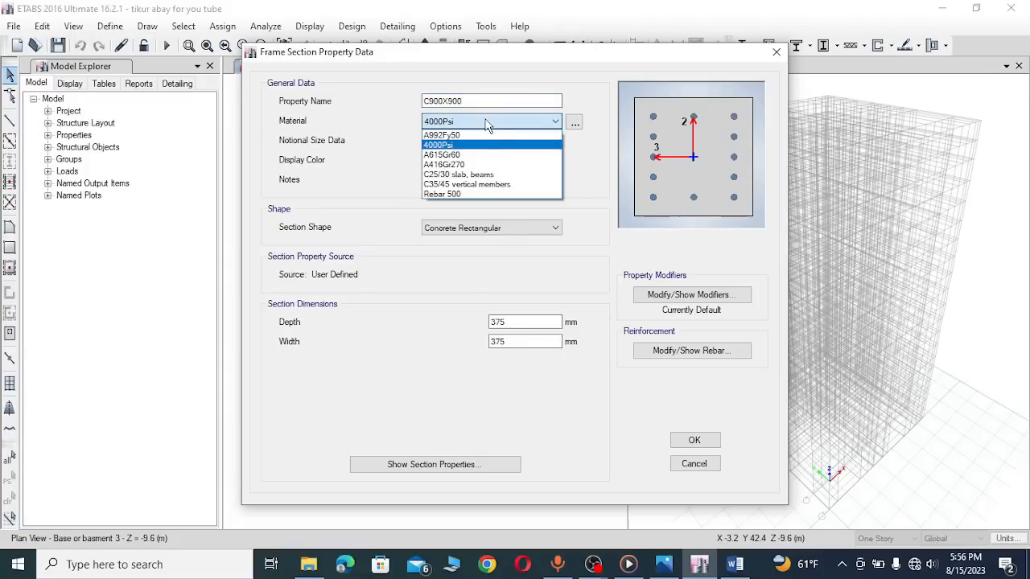
left_click(464, 184)
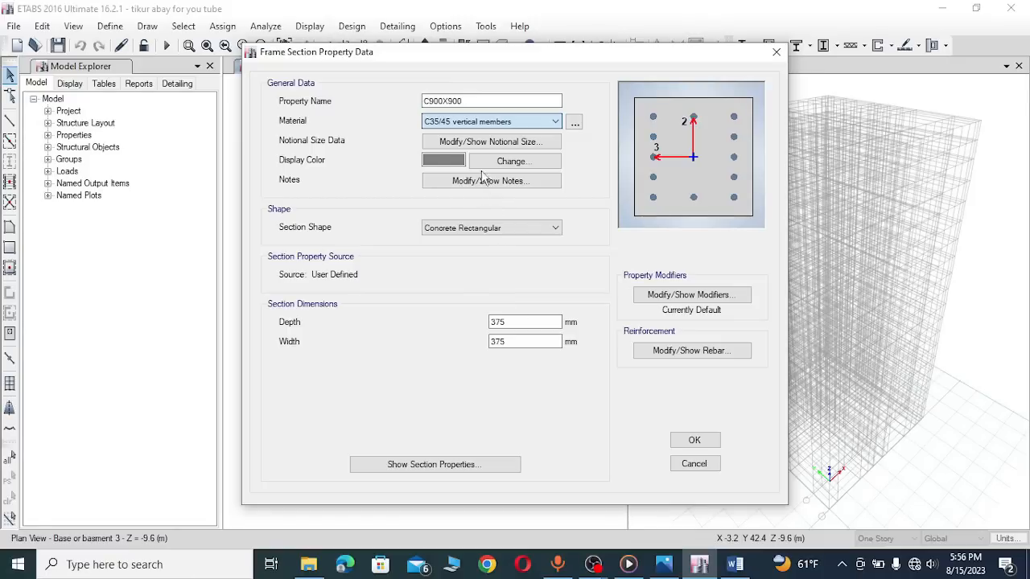
Step: Change the display color of section C900X900 to the bright blue basic color
left_click(444, 160)
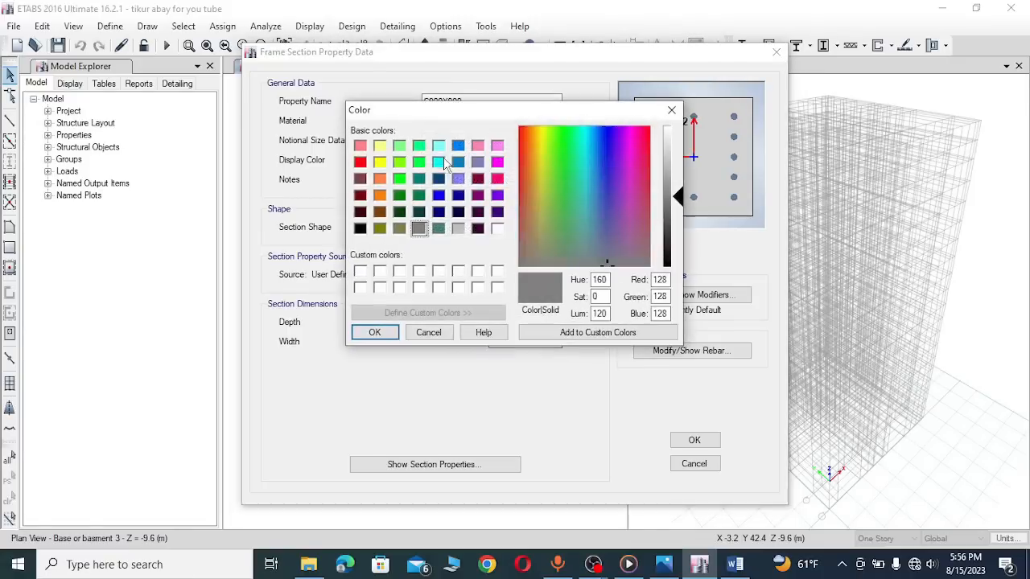
left_click(457, 146)
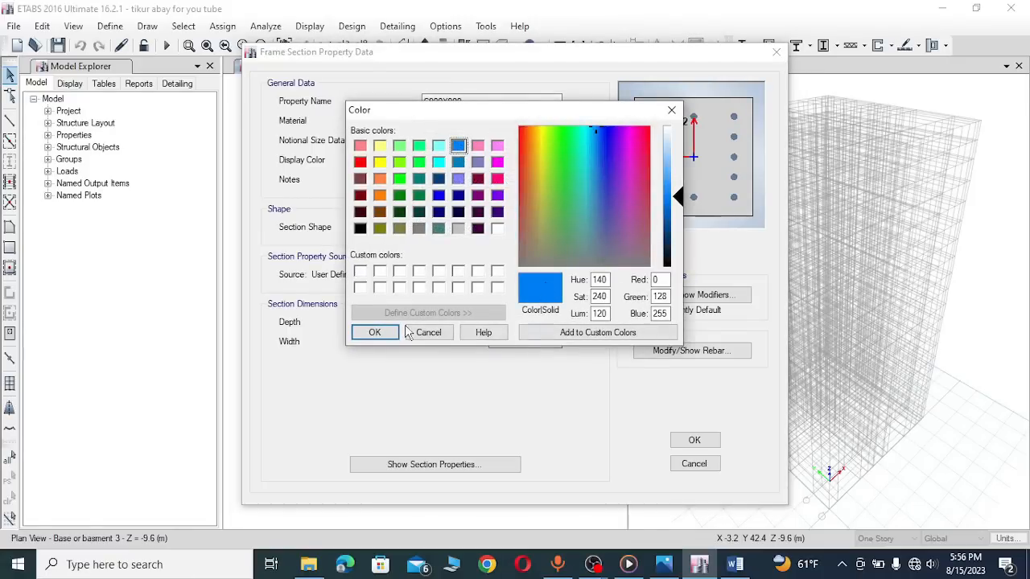
left_click(375, 333)
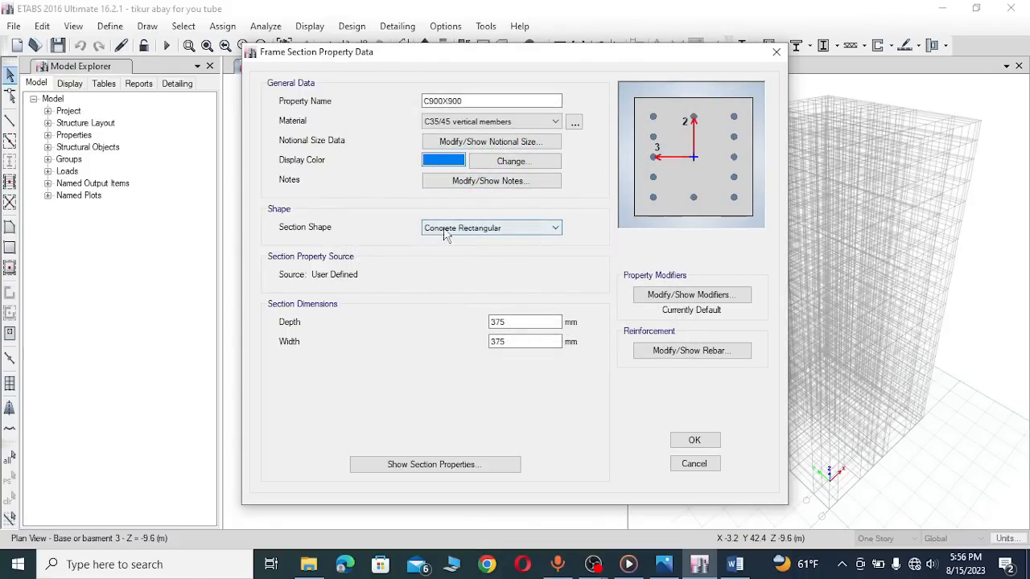
Step: Set the column section's depth and width to 900 mm each
double_click(513, 322)
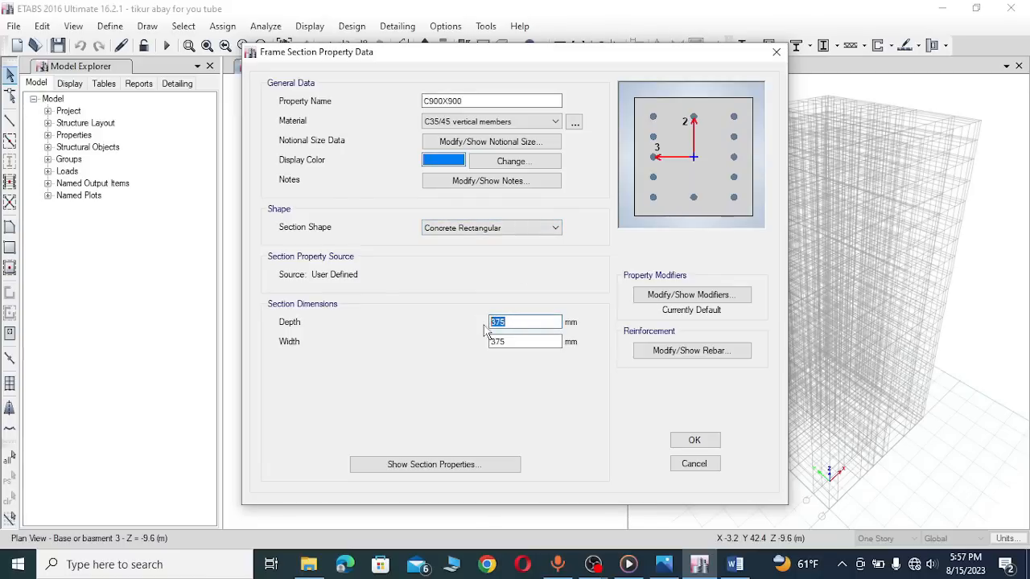
type("900")
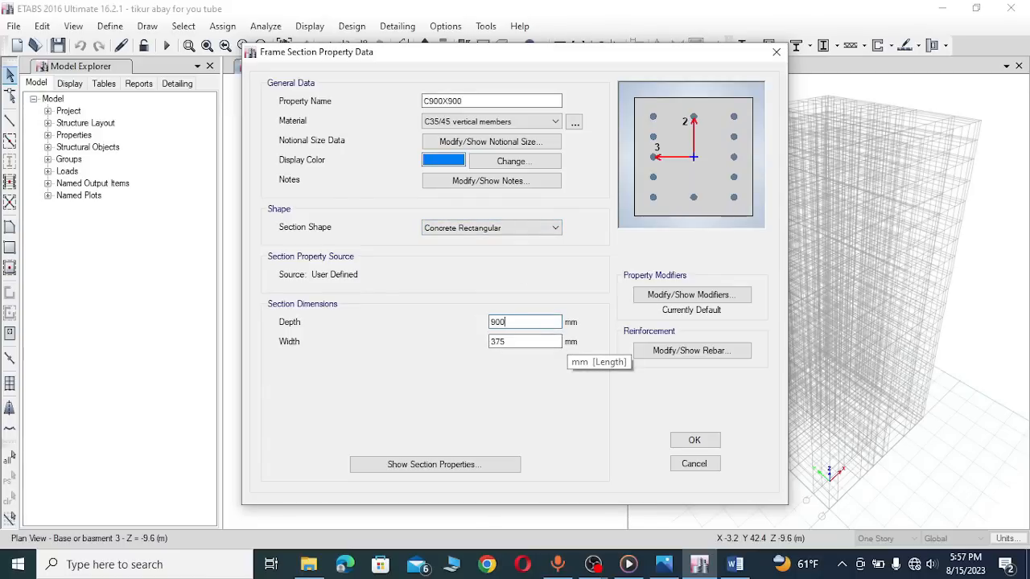
double_click(485, 341)
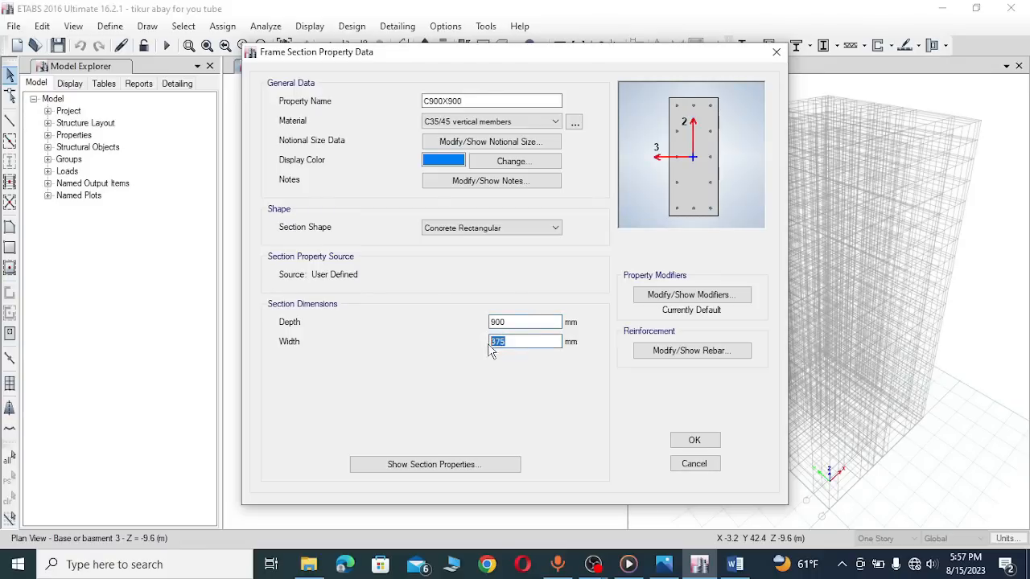
type("900")
left_click(521, 322)
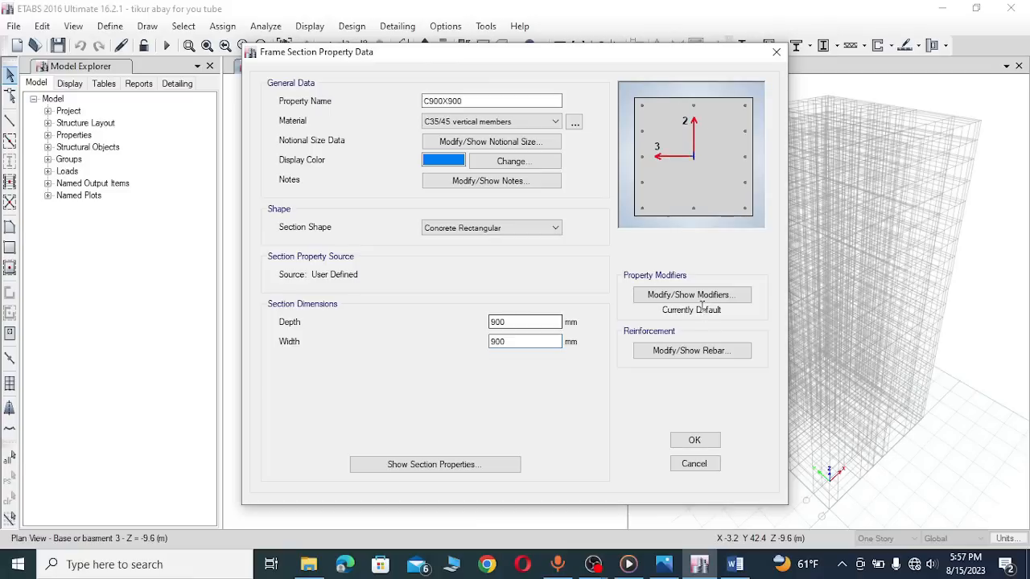
Step: Open the column section's stiffness modifiers and set the shear area factors in the 2 and 3 directions to 0.5
left_click(675, 299)
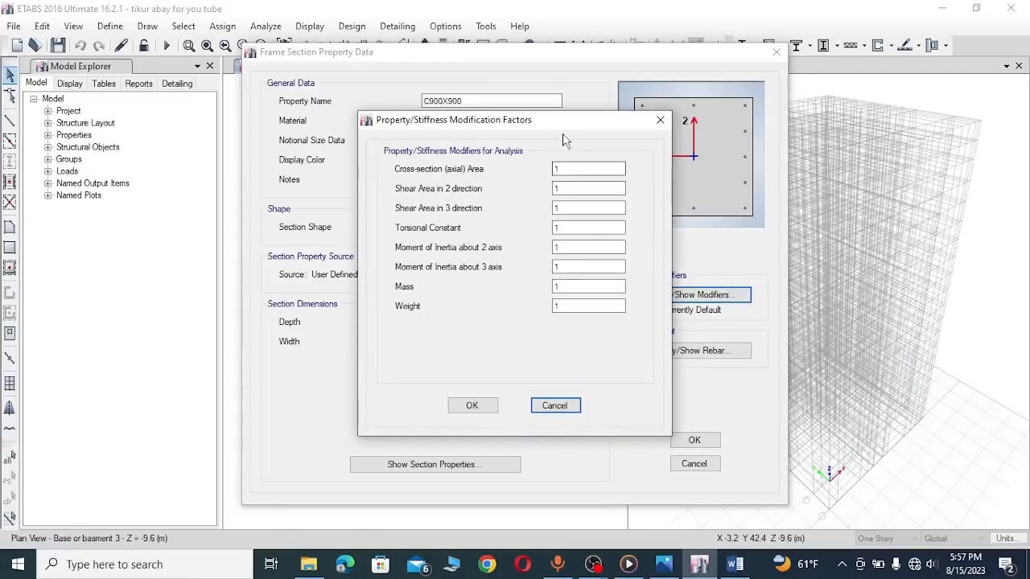
left_click_drag(561, 127, 509, 72)
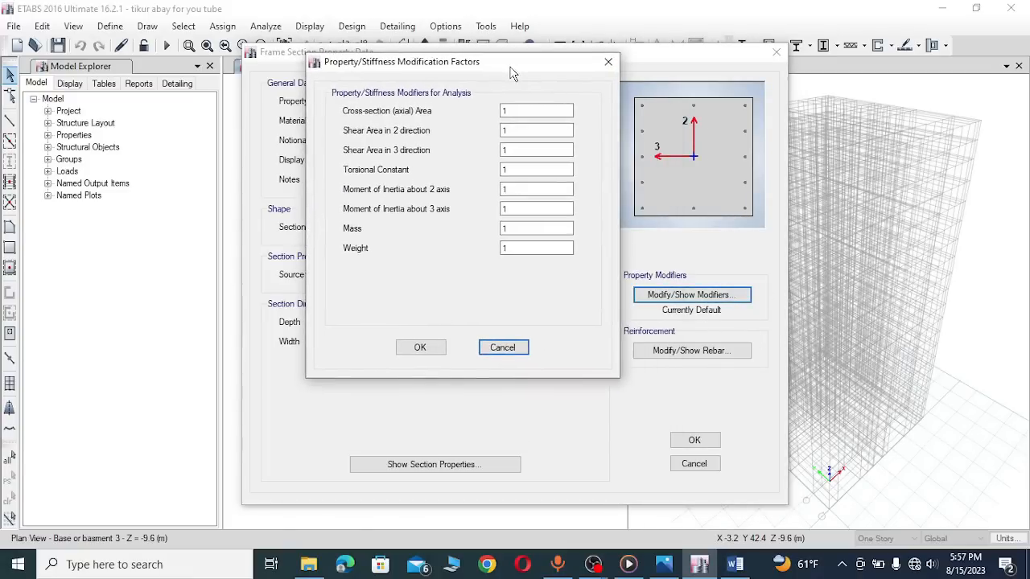
left_click(525, 110)
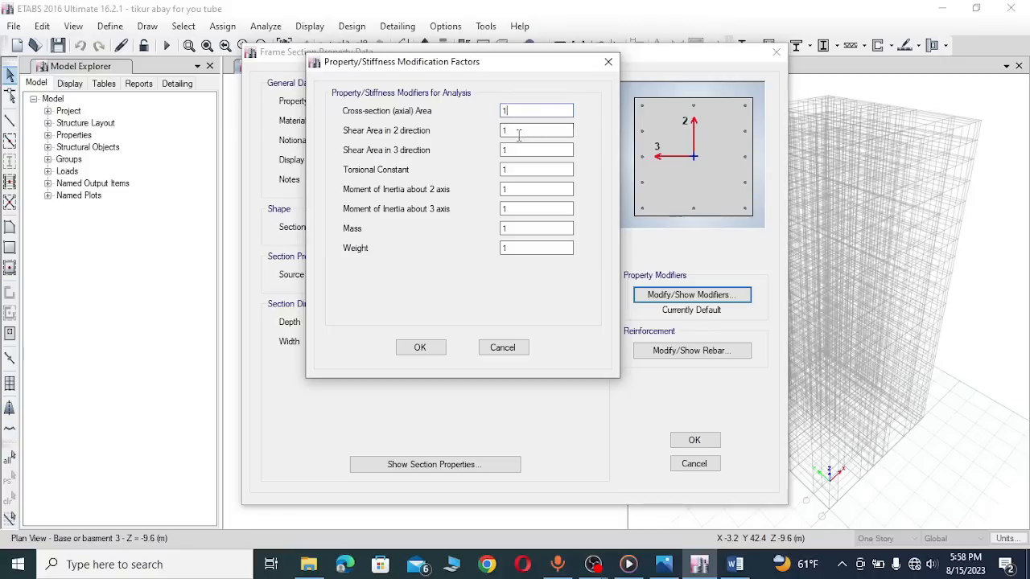
key("Tab")
type("0.5")
left_click_drag(540, 128, 505, 131)
right_click(507, 133)
left_click(545, 180)
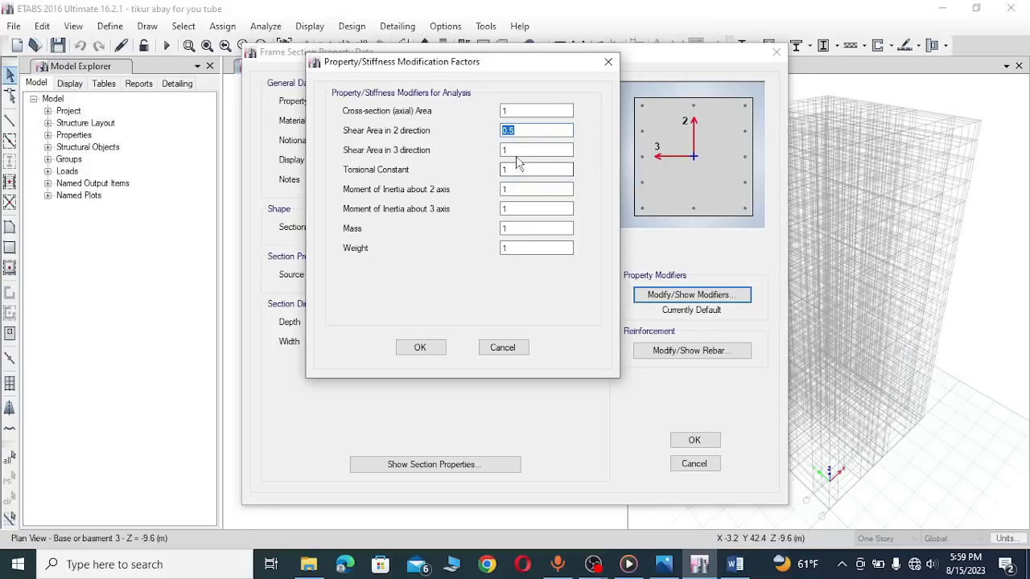
double_click(503, 150)
right_click(519, 155)
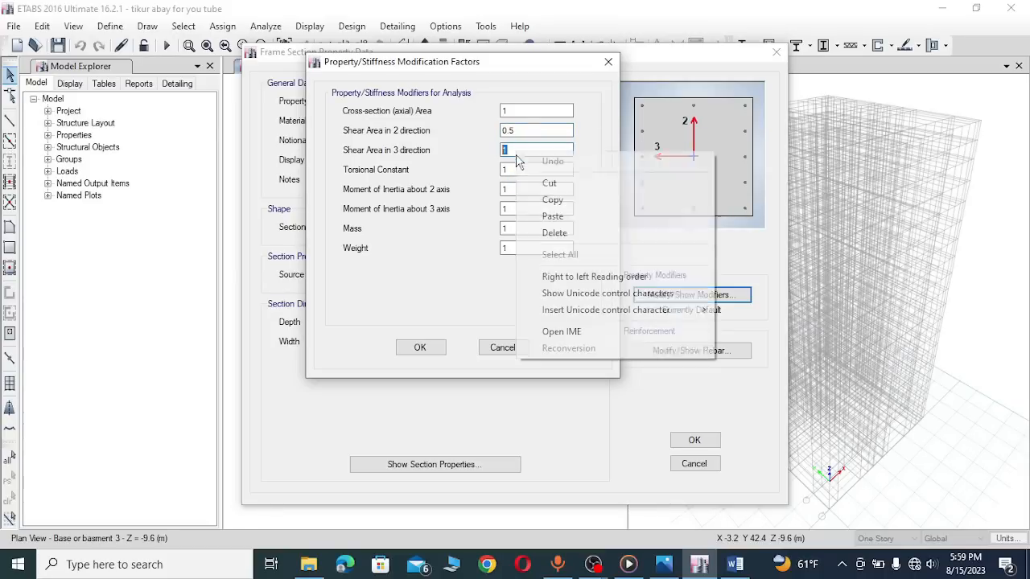
left_click(554, 216)
Step: Set the torsional constant modifier to 0.1 and both moment of inertia modifiers to 0.5, and accept the modifiers
left_click_drag(511, 170, 499, 170)
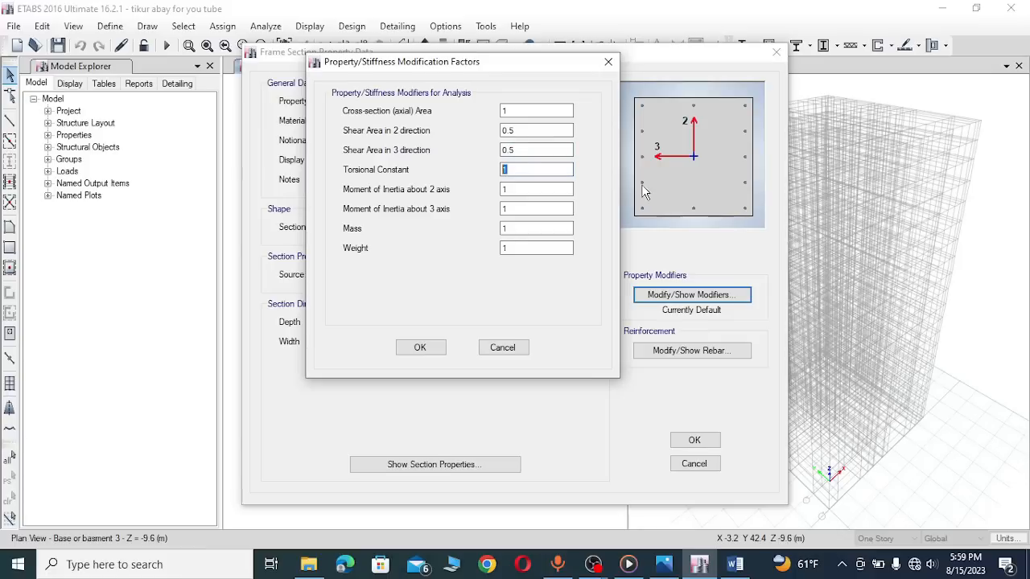
type("0.1")
left_click(550, 189)
left_click_drag(517, 190, 502, 209)
right_click(517, 193)
left_click(551, 252)
right_click(517, 209)
left_click(555, 271)
left_click(517, 232)
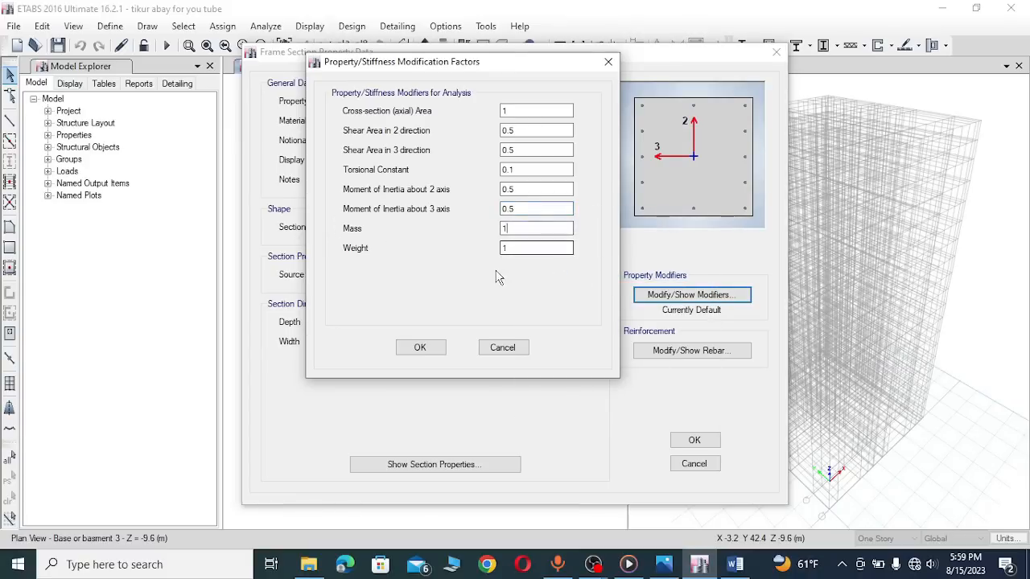
left_click(420, 351)
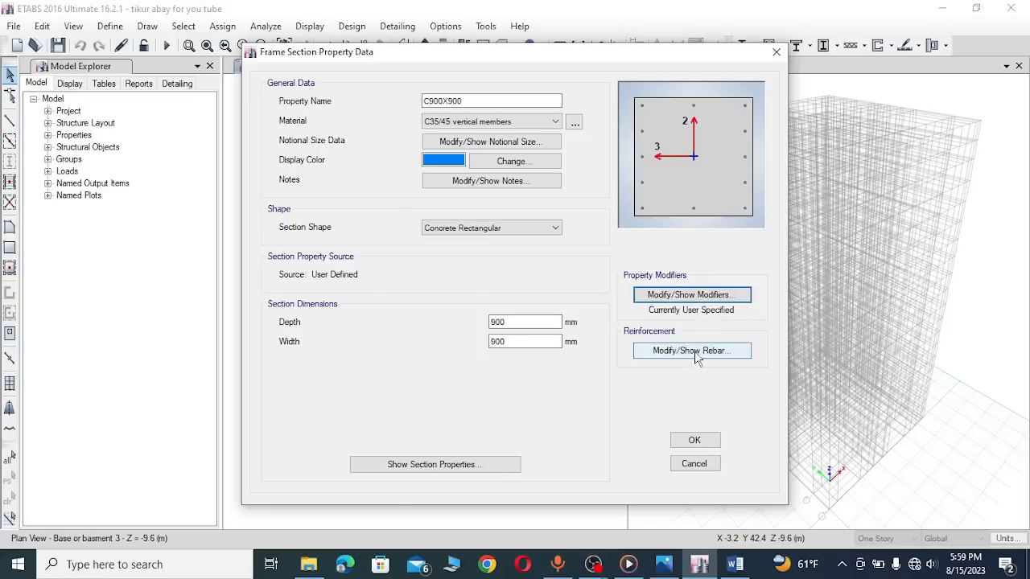
Step: Open the column's reinforcement data and assign Rebar 500 to both the longitudinal bars and the confinement ties
left_click(765, 351)
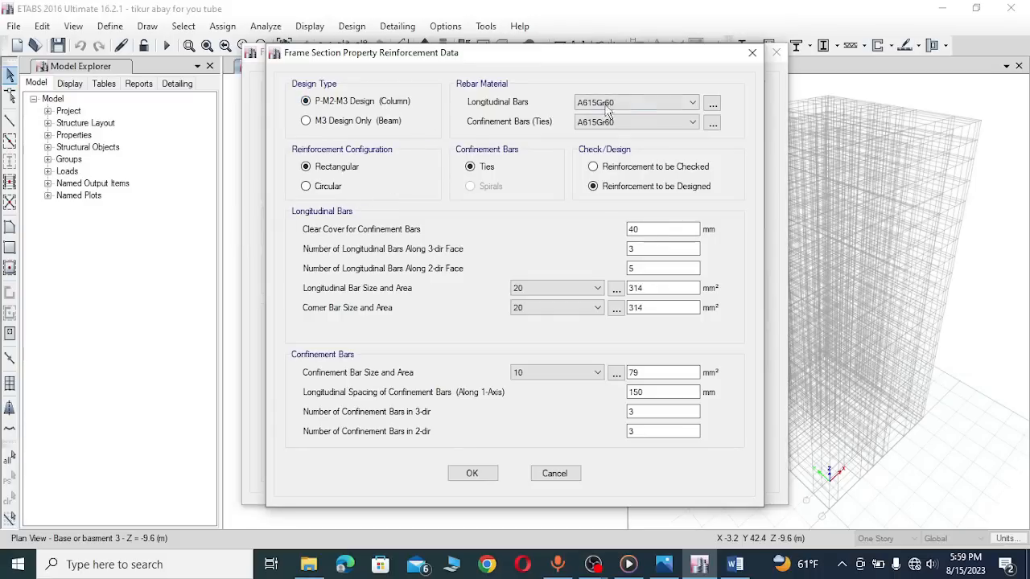
left_click(641, 107)
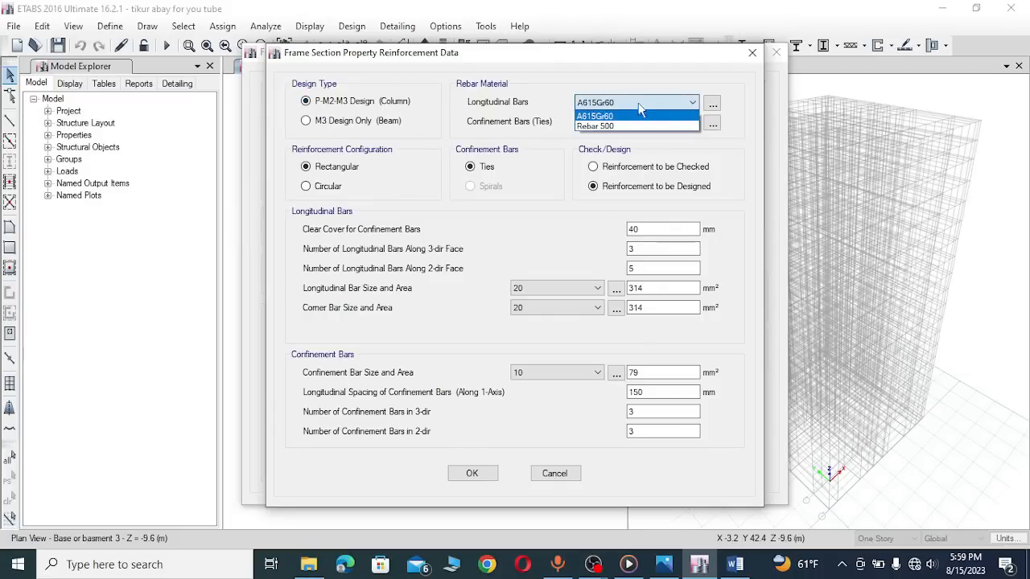
left_click(603, 127)
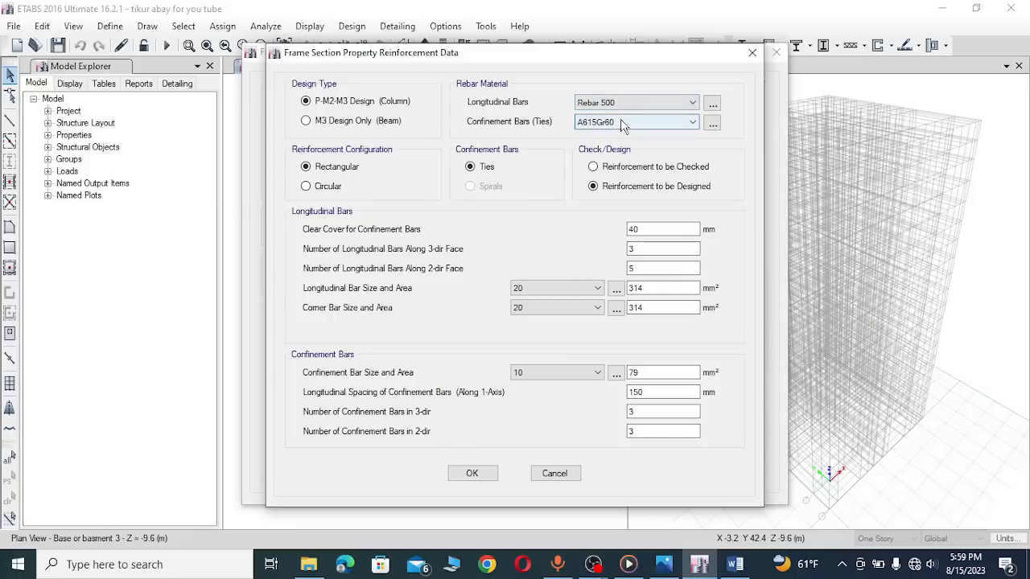
left_click(620, 124)
left_click(606, 146)
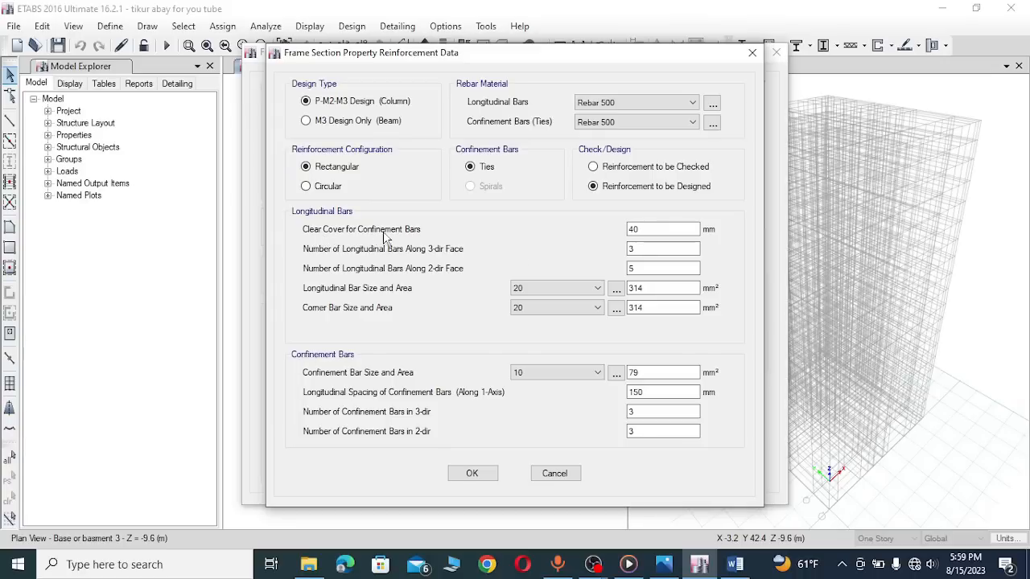
Step: Set the clear cover to 25 mm and the longitudinal bars along the 3-dir face to 5, and accept the reinforcement and section
double_click(659, 232)
type("25")
left_click(644, 251)
double_click(644, 250)
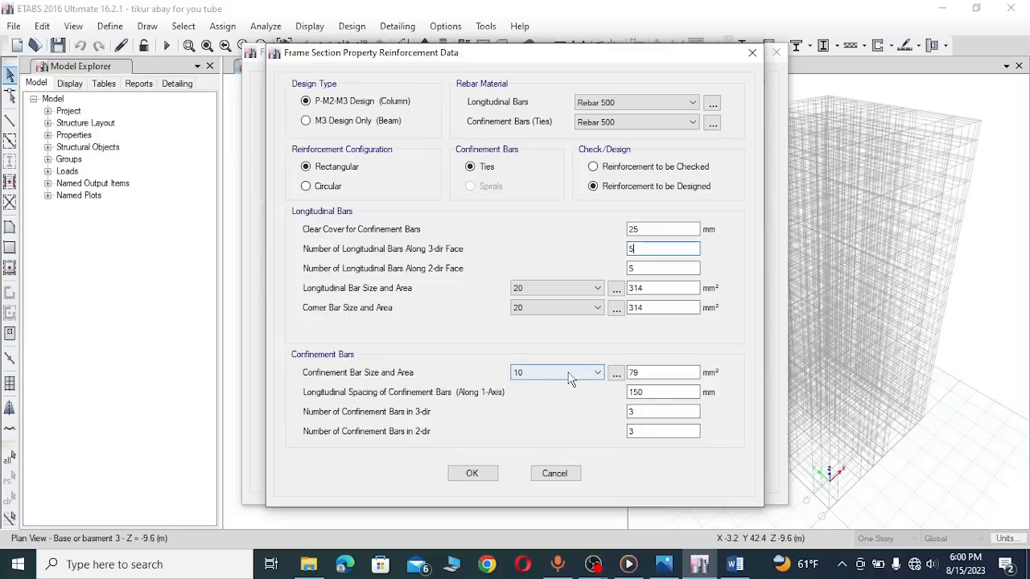
left_click(476, 473)
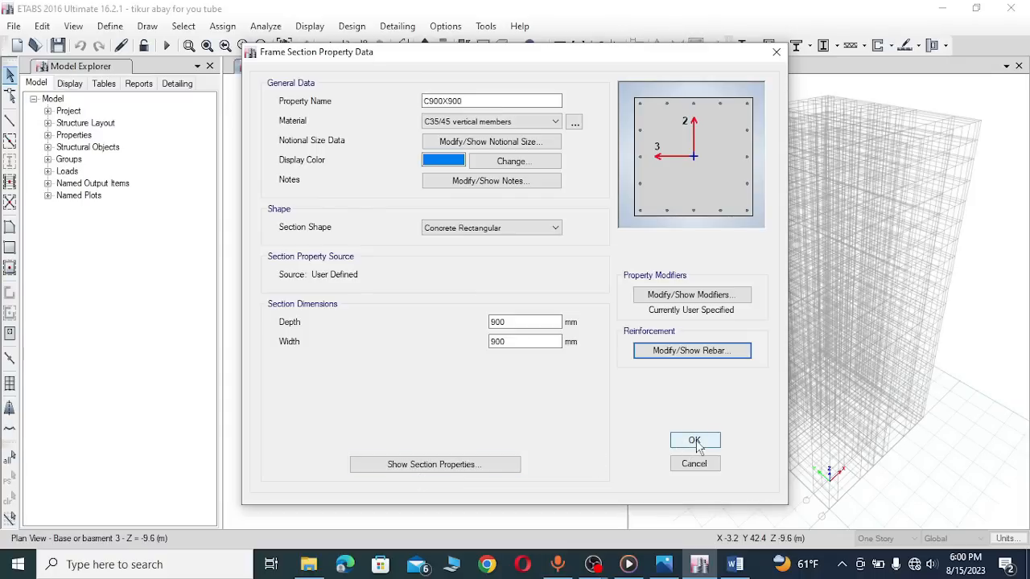
left_click(694, 441)
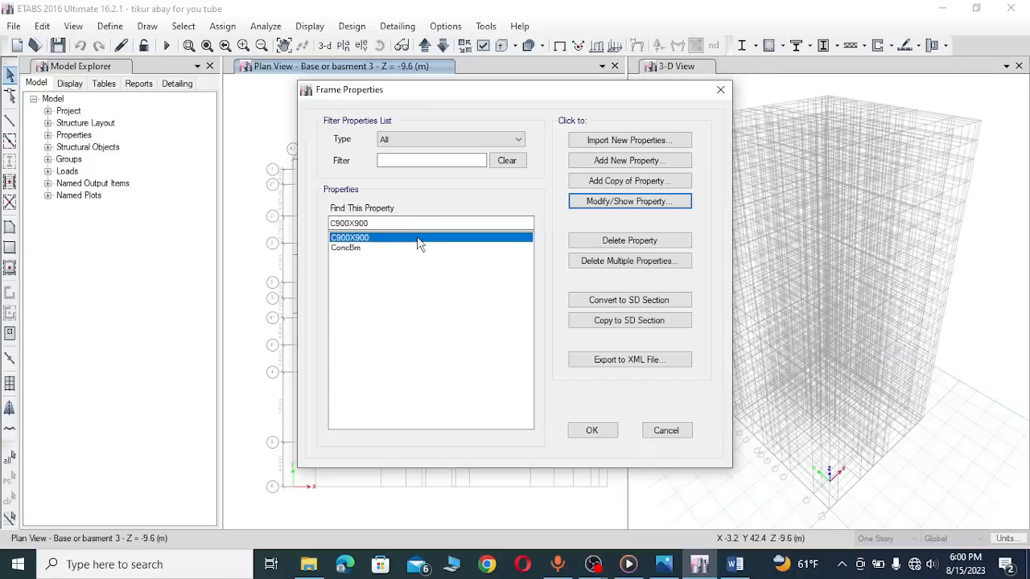
Step: Add a copy of section C900X900 named C900X800 with a width of 800 mm
left_click(613, 182)
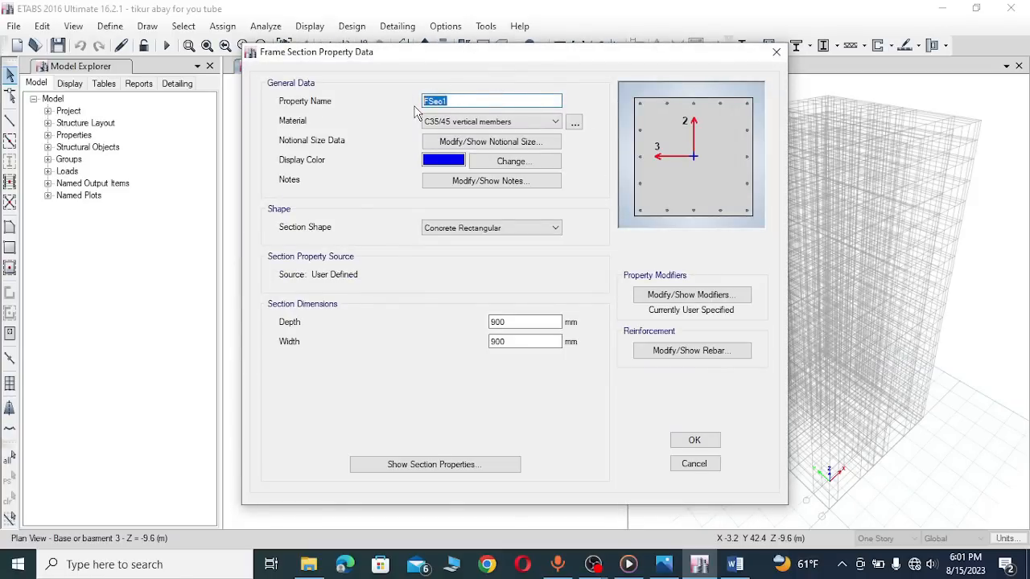
type("9")
key("BackSpace")
key("BackSpace")
key("BackSpace")
left_click_drag(510, 341, 491, 341)
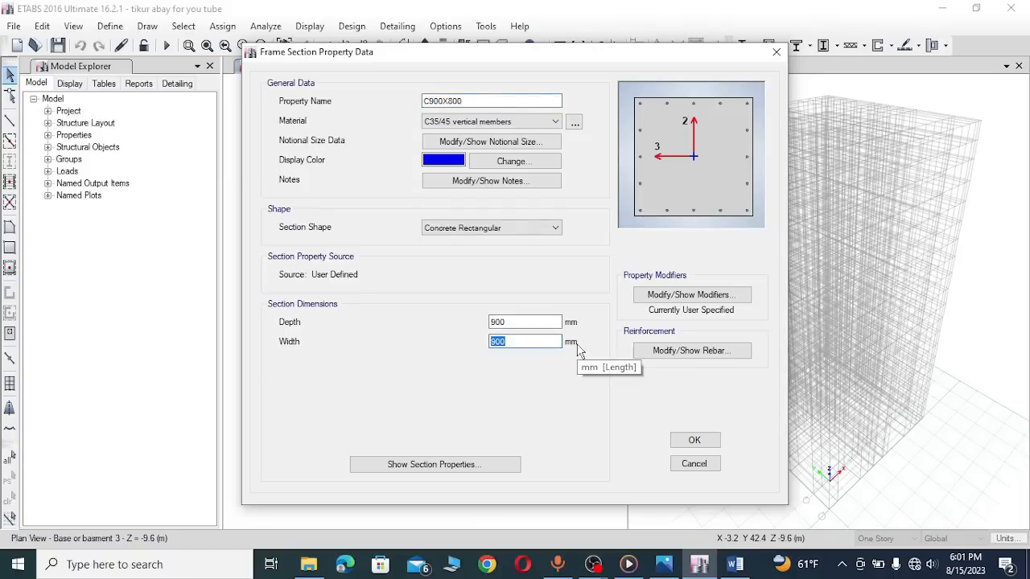
type("800")
left_click(694, 441)
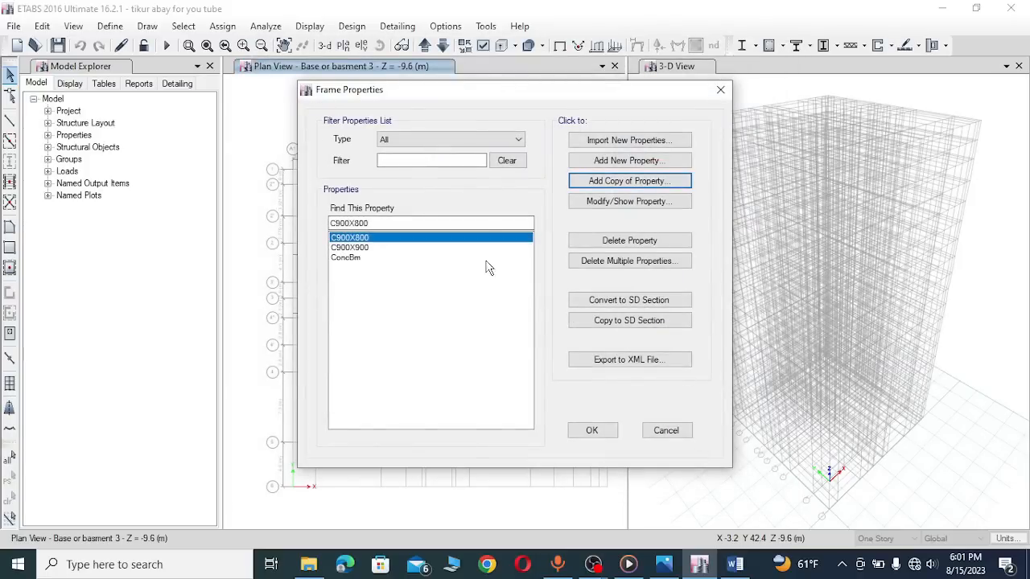
Step: Add a copy of section C900X800 named C800X800 with a depth of 800 mm
left_click(608, 184)
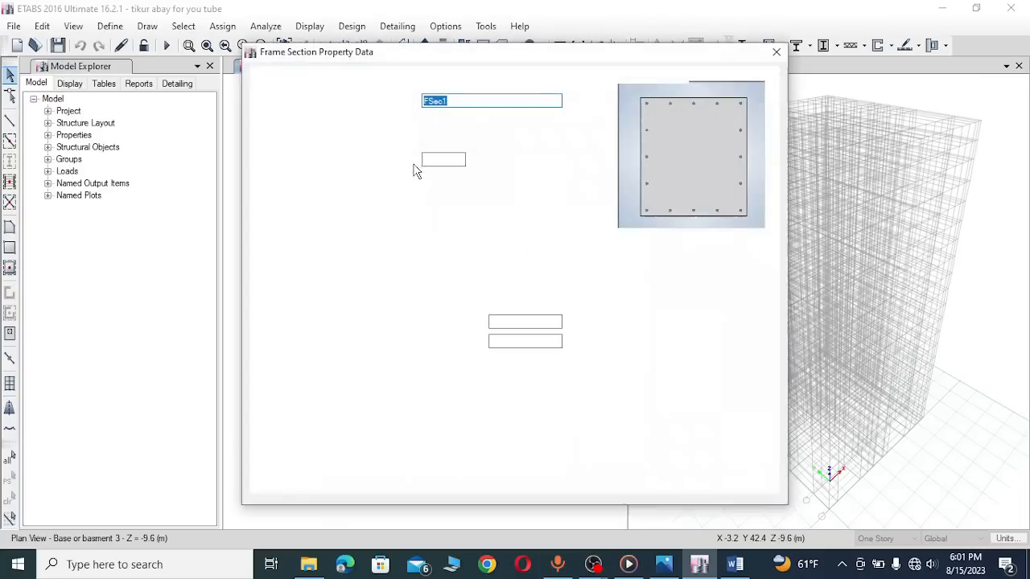
left_click(442, 99)
left_click_drag(455, 101, 406, 106)
type("C")
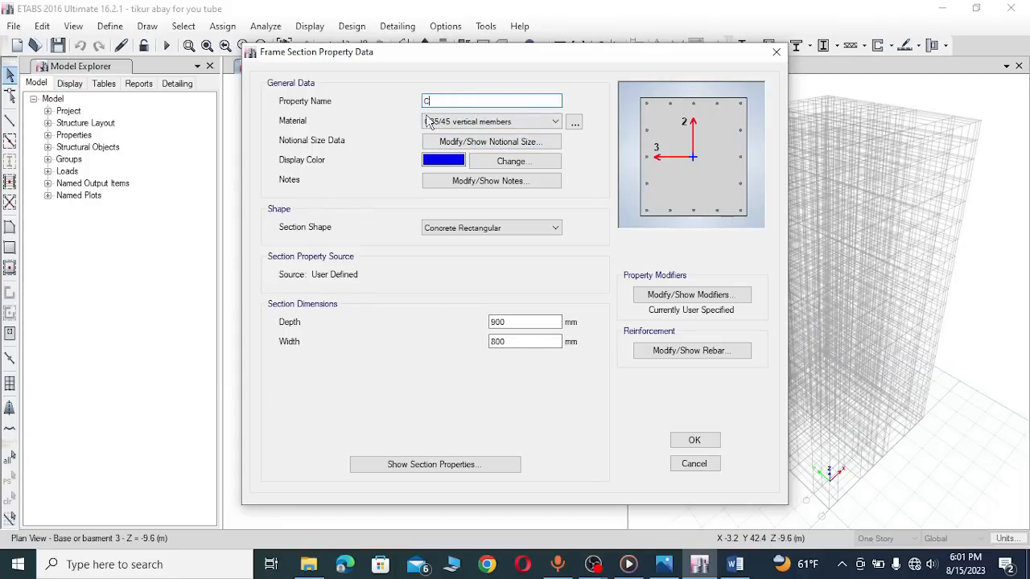
type("800X")
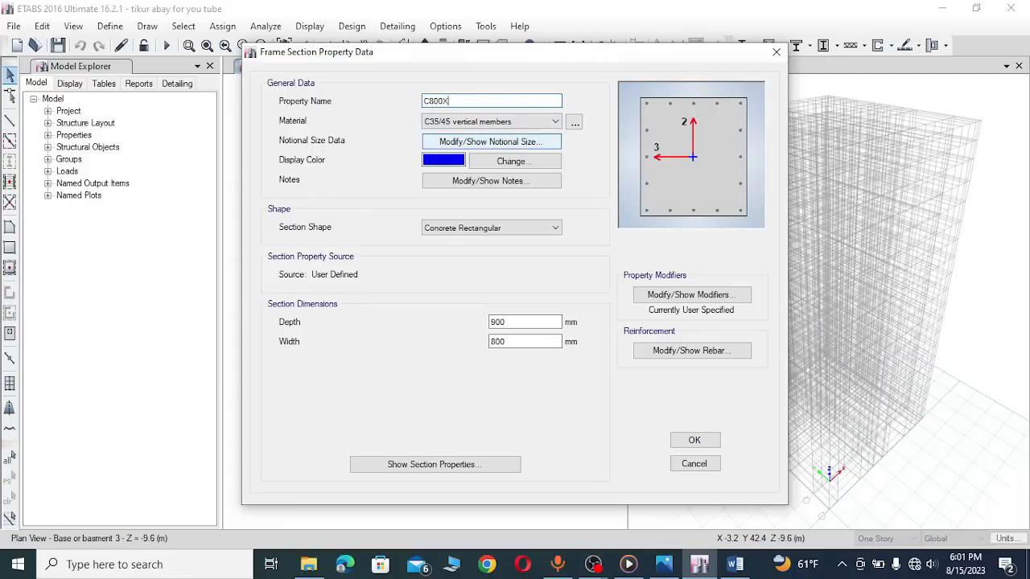
type("800")
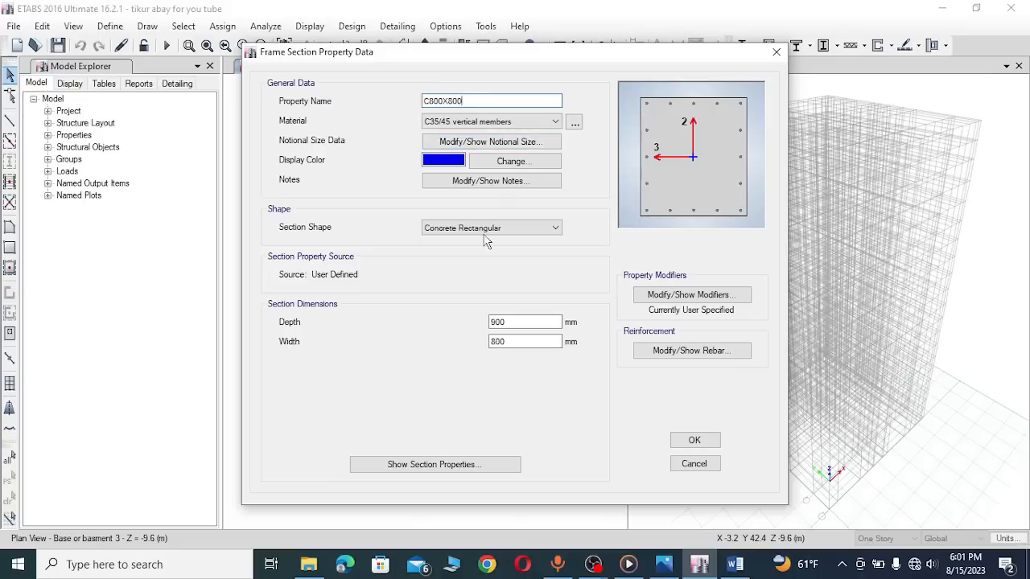
left_click_drag(517, 322, 480, 326)
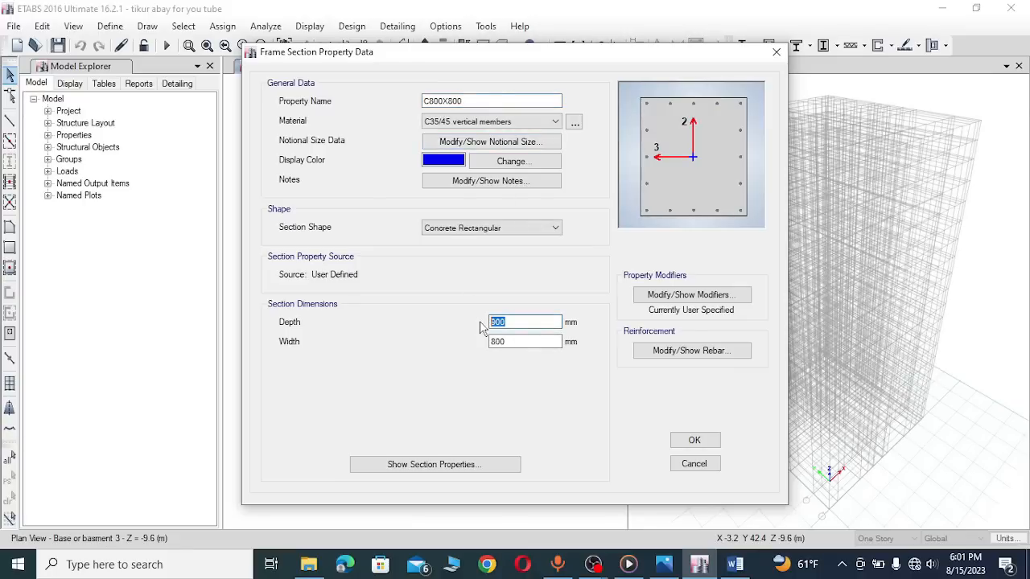
type("800")
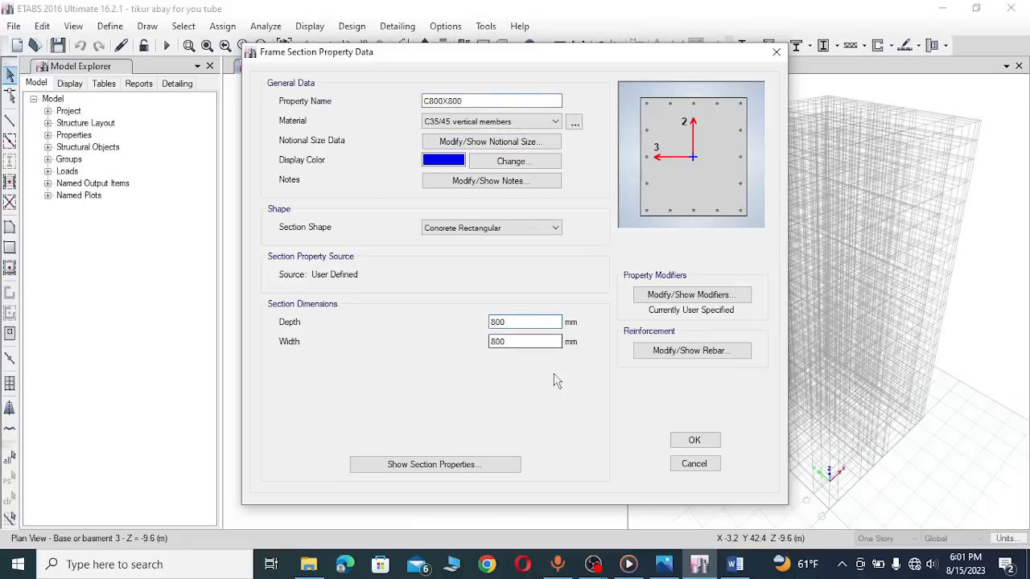
left_click(694, 440)
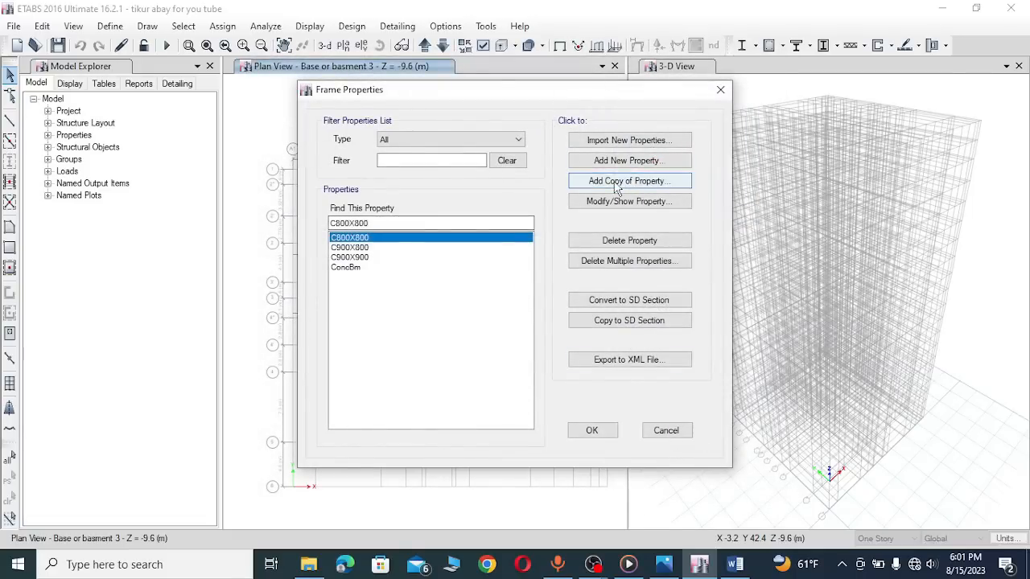
Step: Add a copy of section C800X800 named C800X600 with a width of 600 mm
left_click(613, 182)
left_click(613, 181)
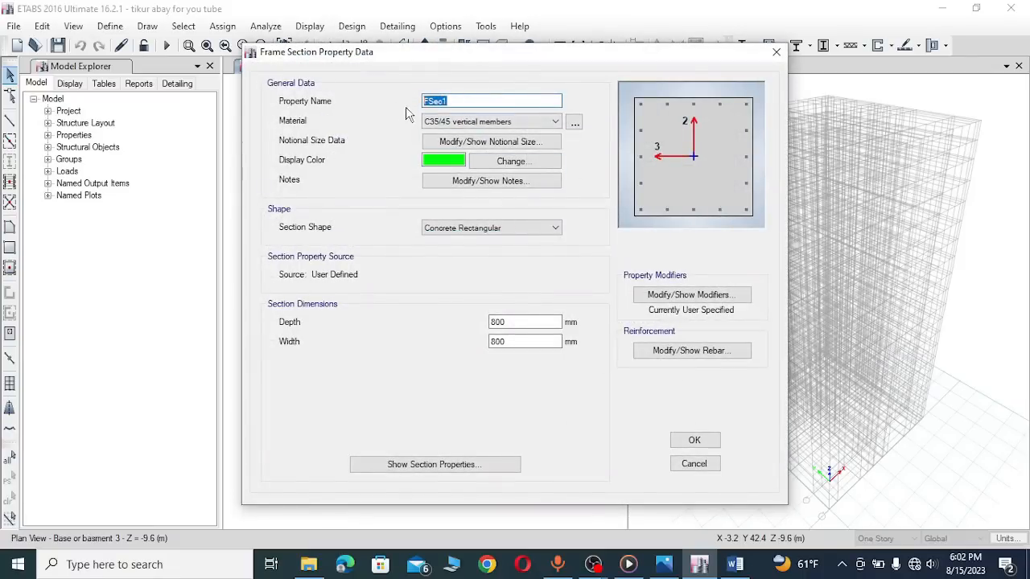
type("C800X600")
double_click(516, 341)
type("600")
left_click(694, 441)
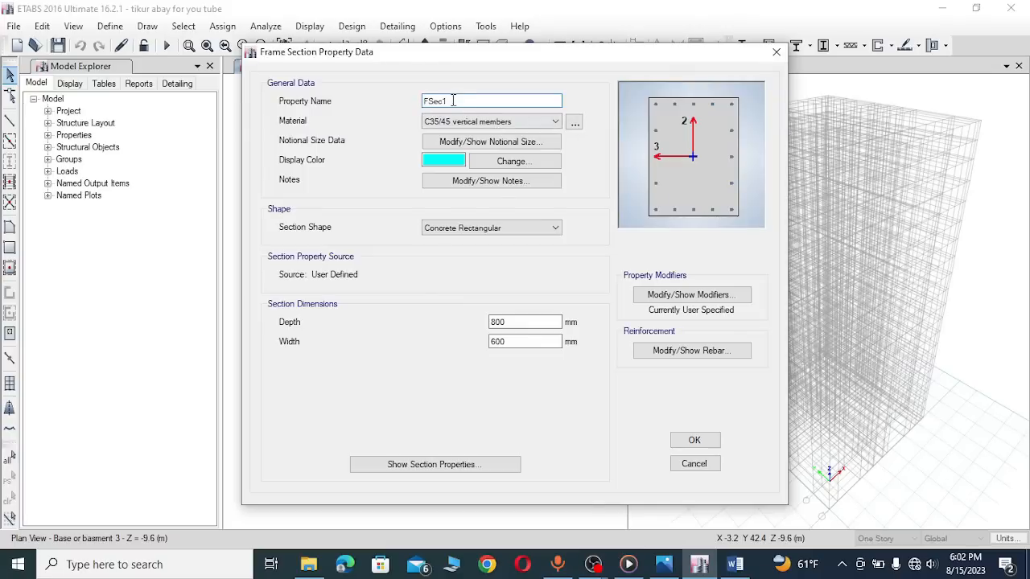
Step: Add a copy of section C800X600 named C600X600 with a depth of 600 mm
type("C600")
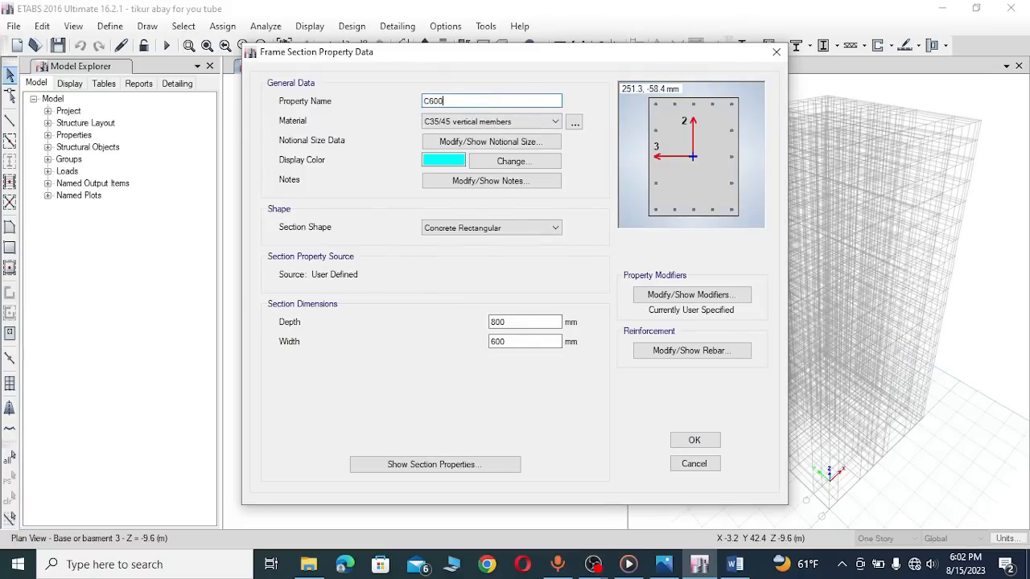
type("X900")
type("600")
key("BackSpace")
key("BackSpace")
key("BackSpace")
type("600")
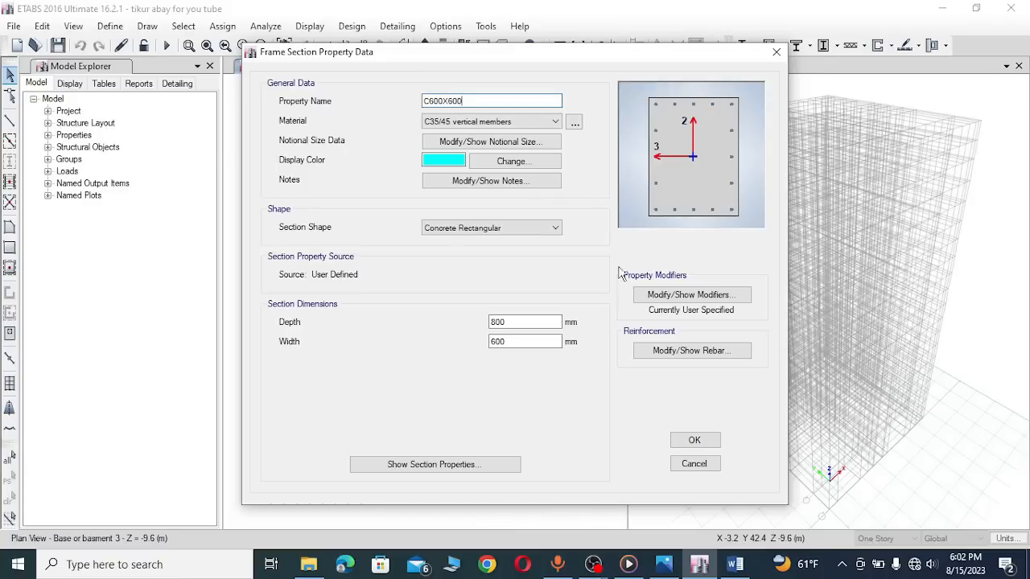
left_click(523, 341)
left_click_drag(510, 323, 473, 320)
type("600")
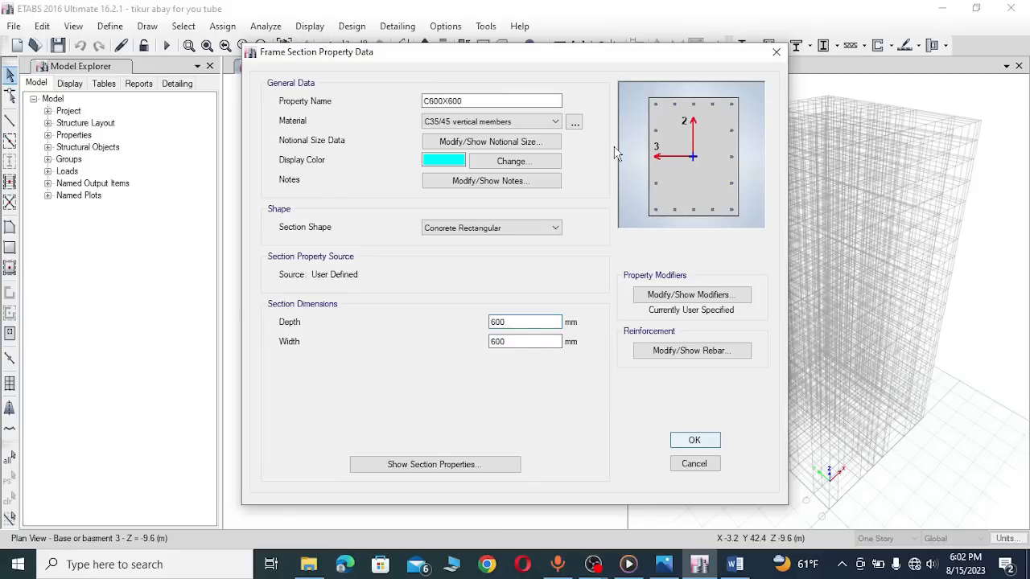
key("Return")
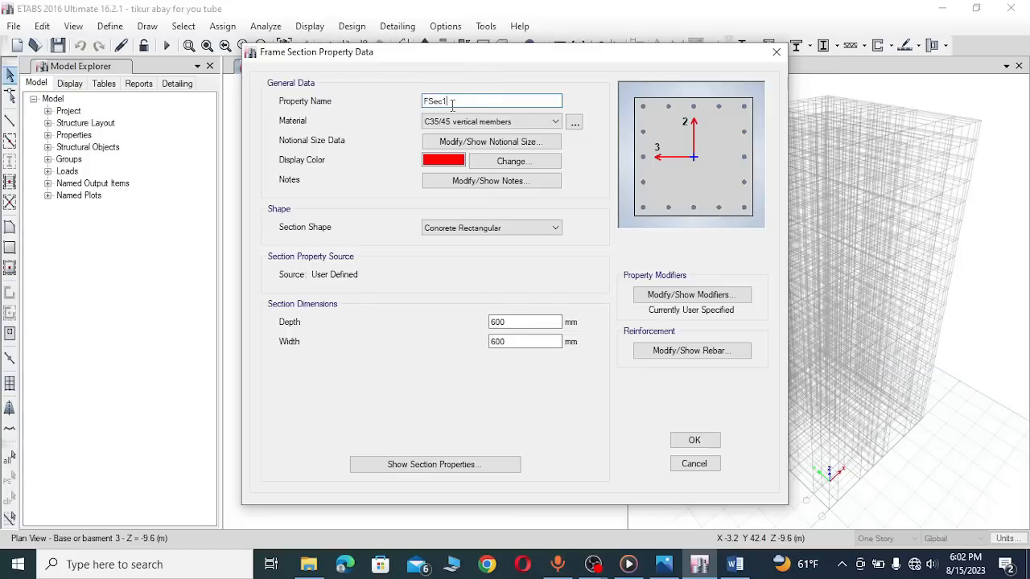
Step: Add a copy of section C600X600 named C600X500 with a width of 500 mm
type("C60")
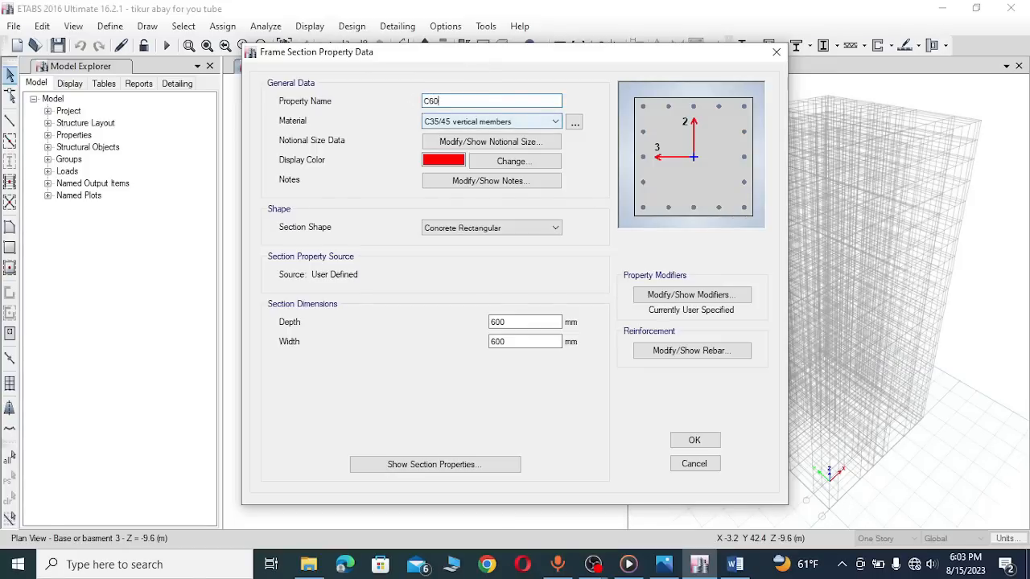
type("0X500")
left_click(514, 341)
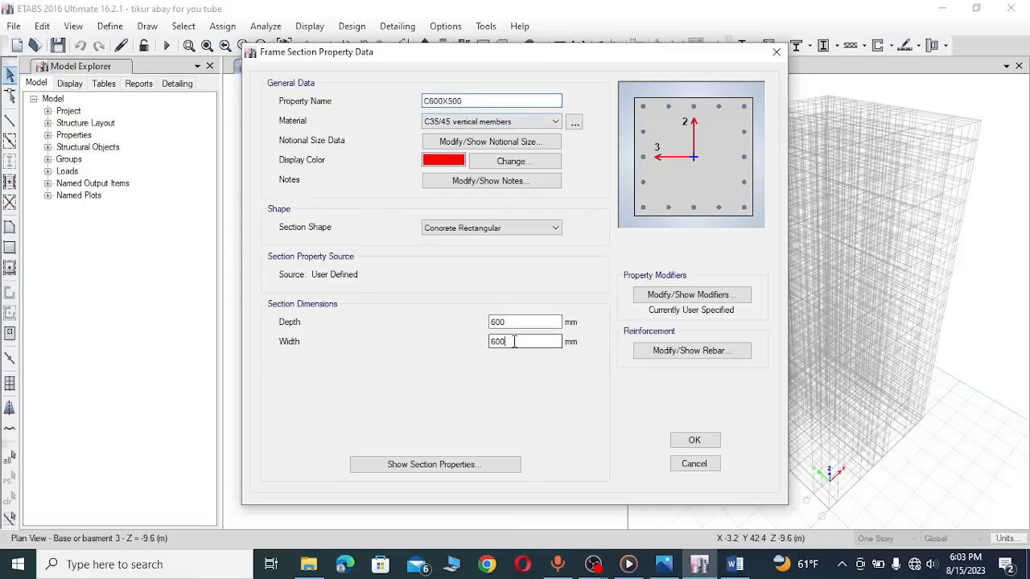
double_click(514, 341)
type("500")
left_click(694, 440)
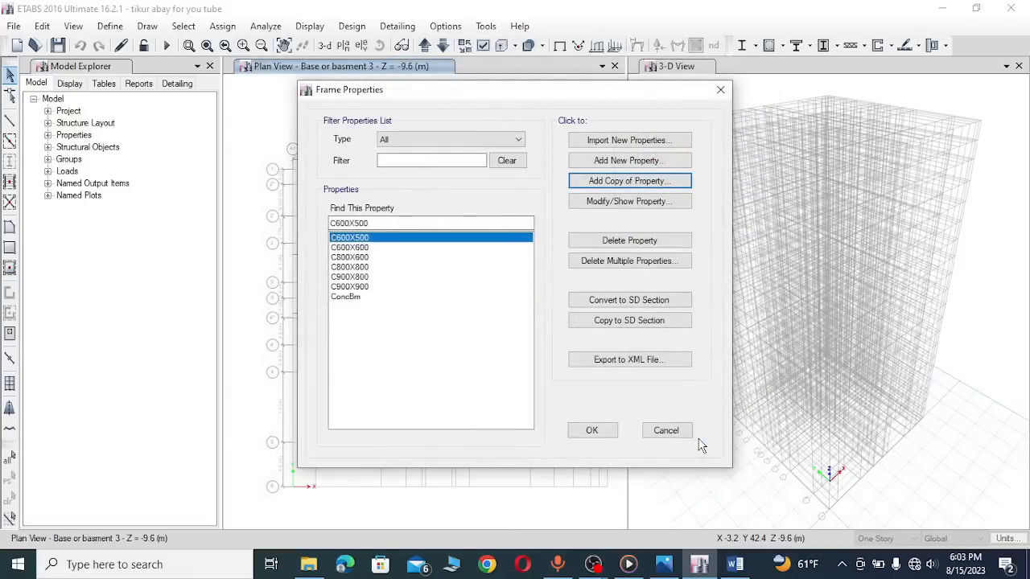
Step: Add a copy of section C600X500 named C500X500 with a depth of 500 mm
left_click(624, 180)
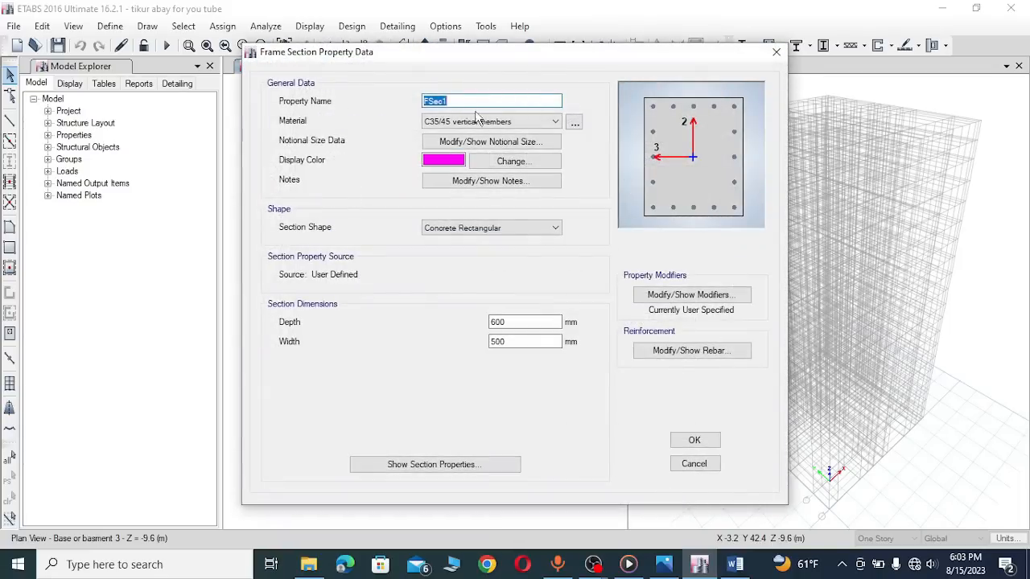
left_click(444, 101)
double_click(444, 101)
type("C500X500")
double_click(512, 322)
type("50")
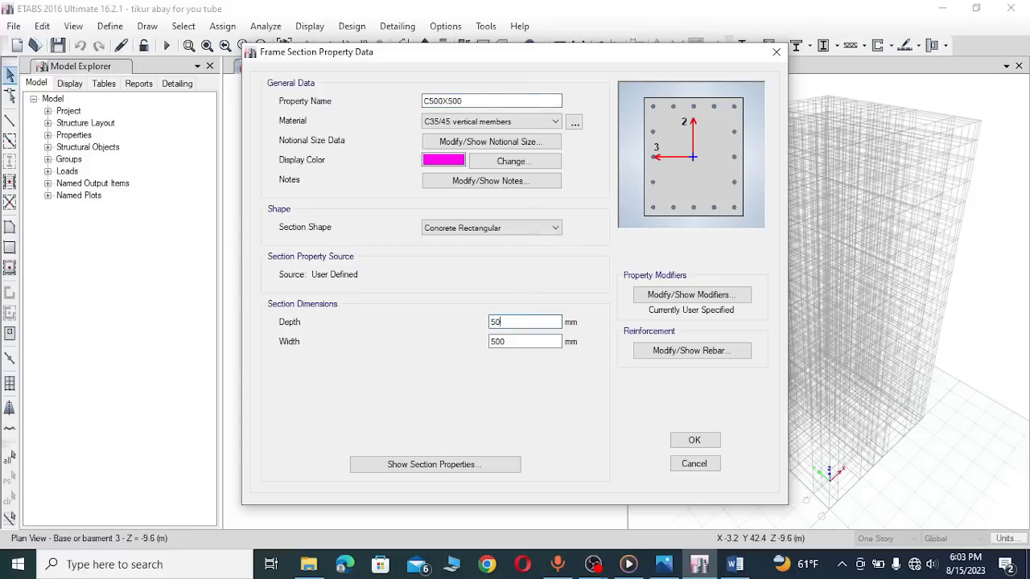
left_click(695, 441)
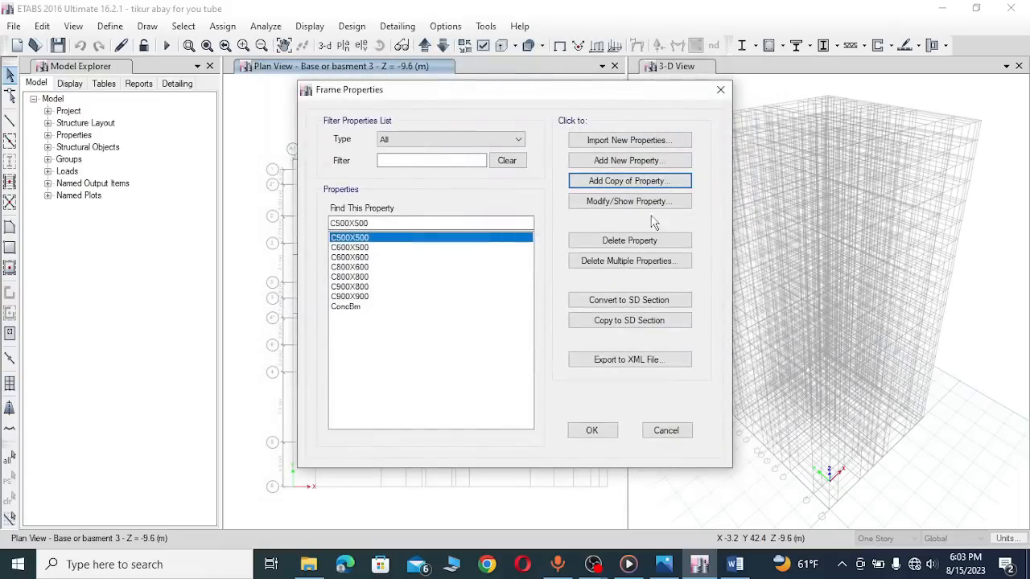
Step: Add a copy of section C500X500 named C500X400 with a width of 400 mm
left_click(615, 178)
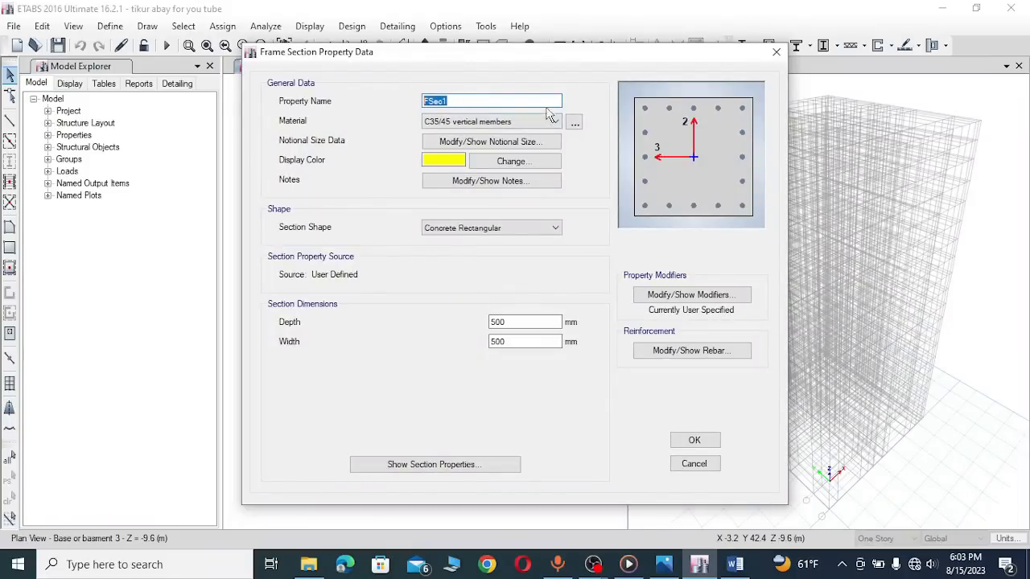
type("C")
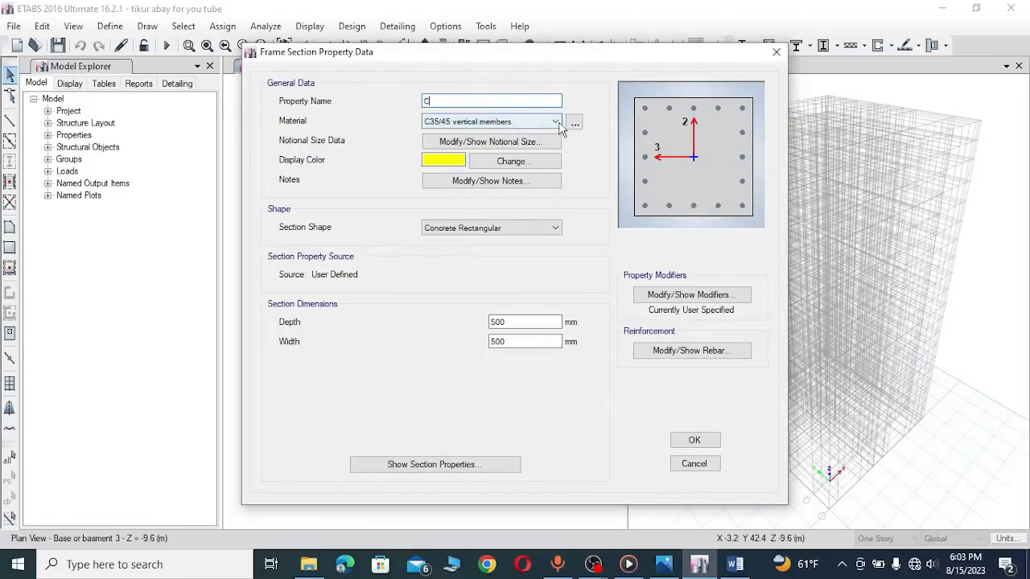
type("500X400")
double_click(512, 322)
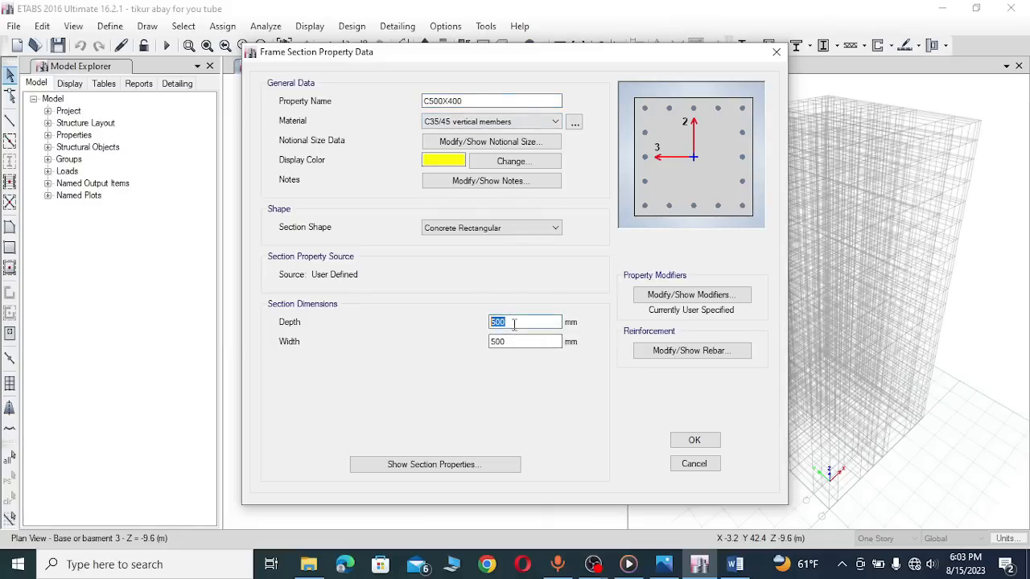
left_click(514, 341)
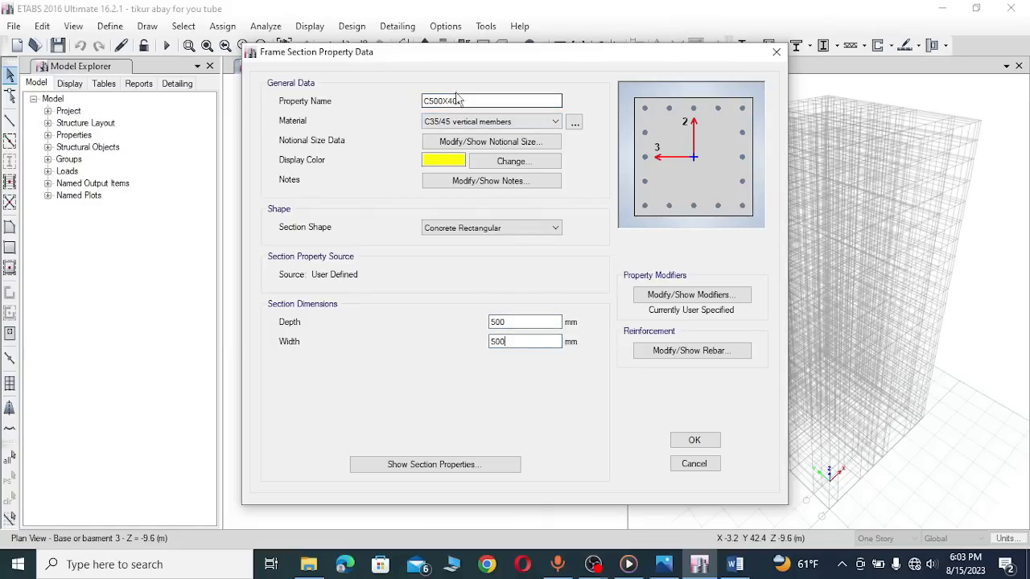
double_click(497, 341)
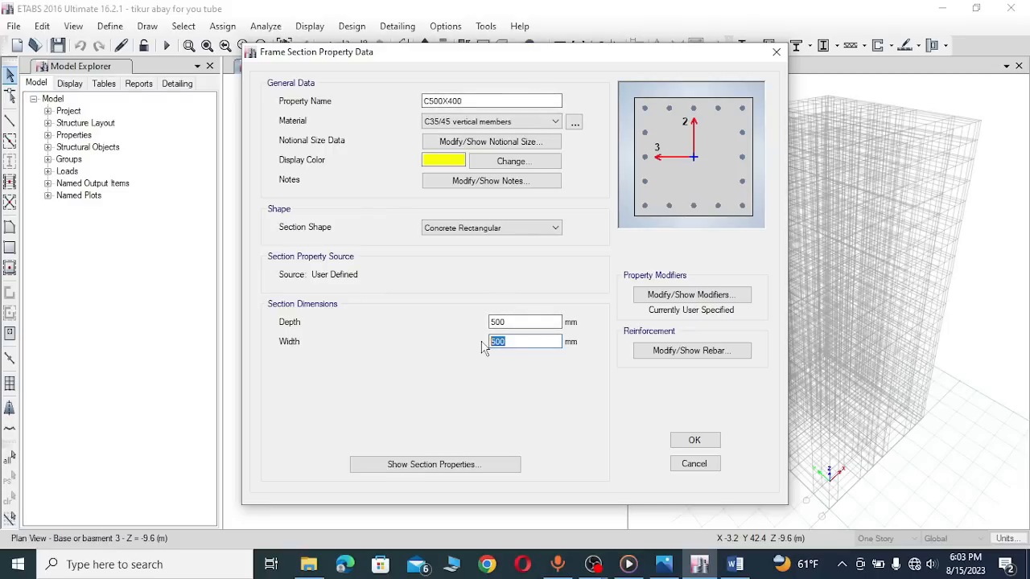
type("400")
left_click(697, 441)
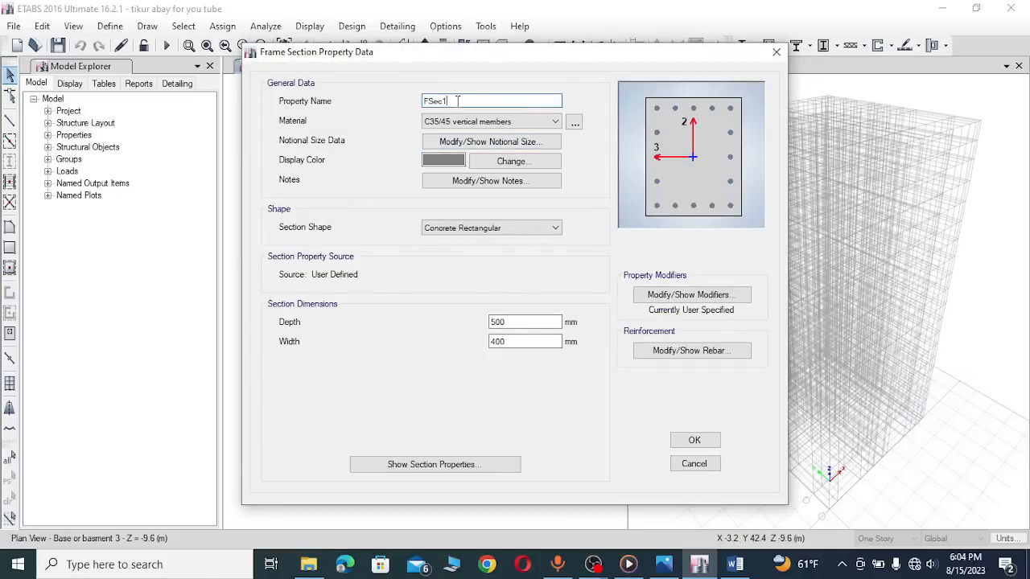
Step: Add a copy of section C500X400 named C400X400 with a depth of 400 mm
double_click(456, 101)
type("C400")
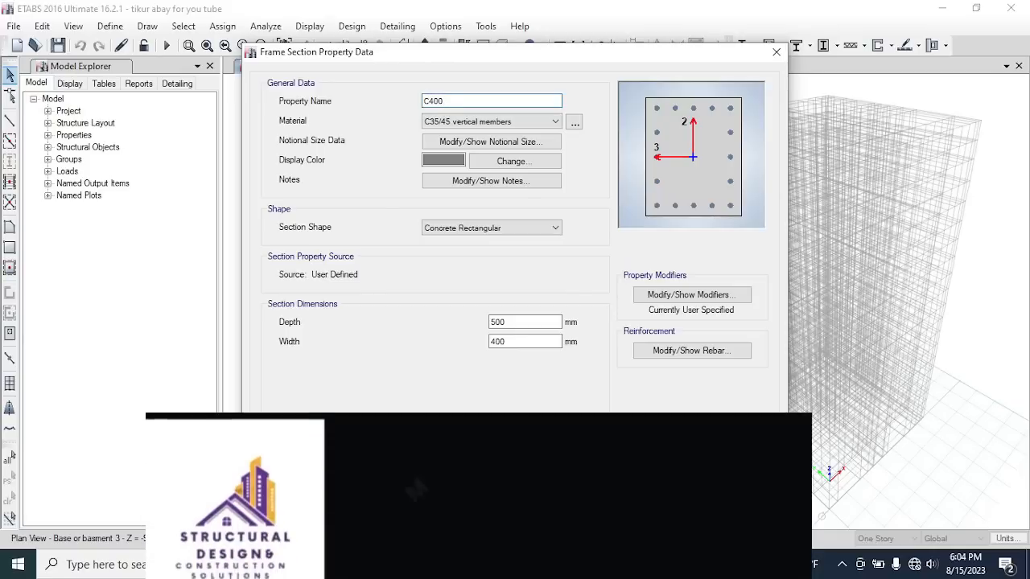
key("BackSpace")
key("BackSpace")
key("BackSpace")
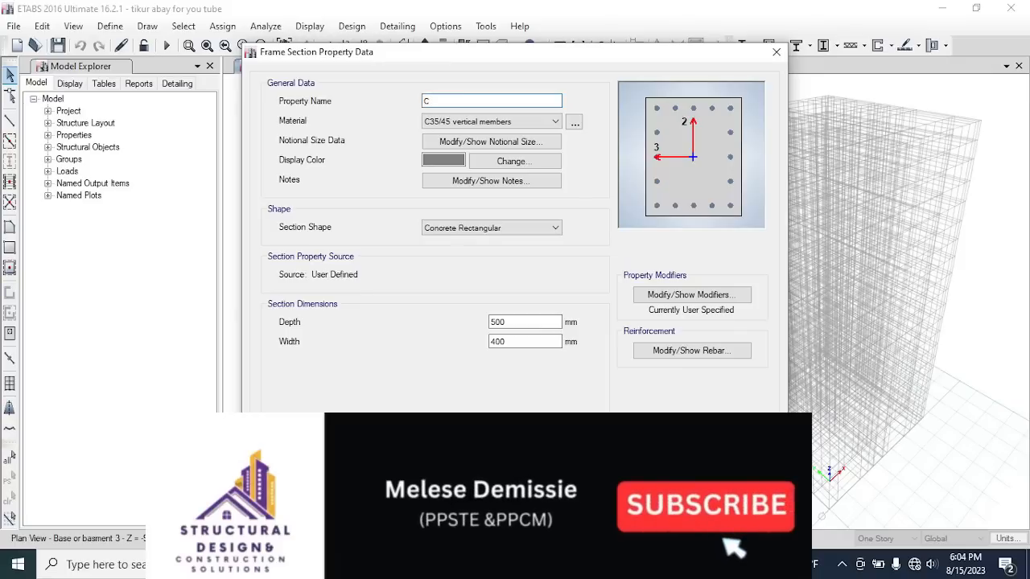
type("400X400")
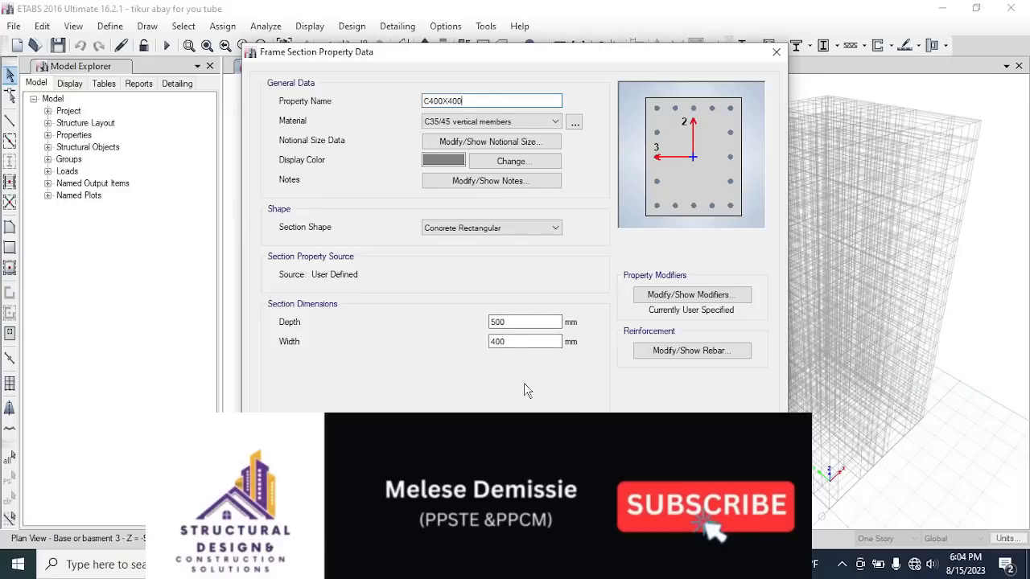
left_click_drag(513, 324, 453, 325)
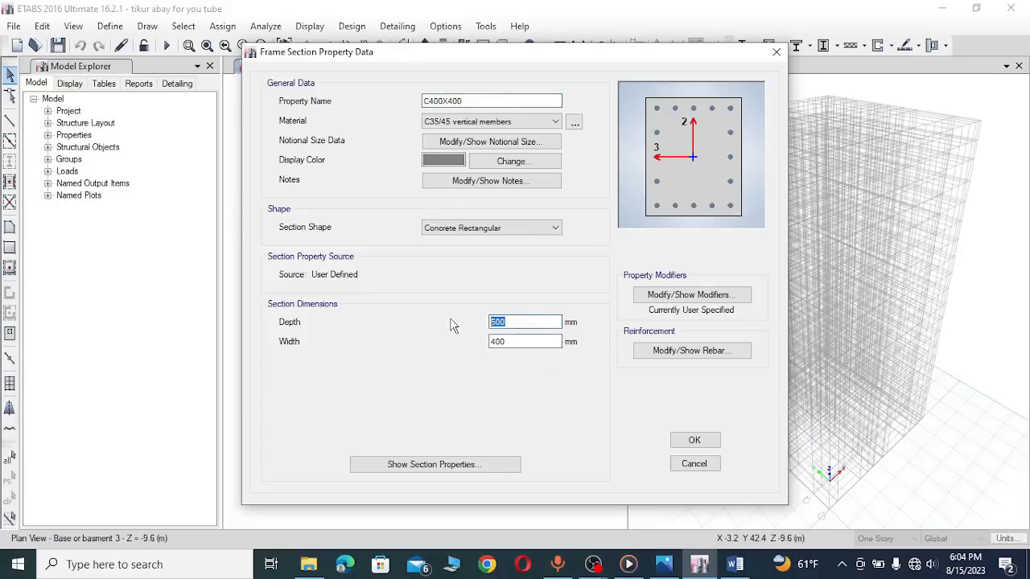
type("400")
left_click(694, 440)
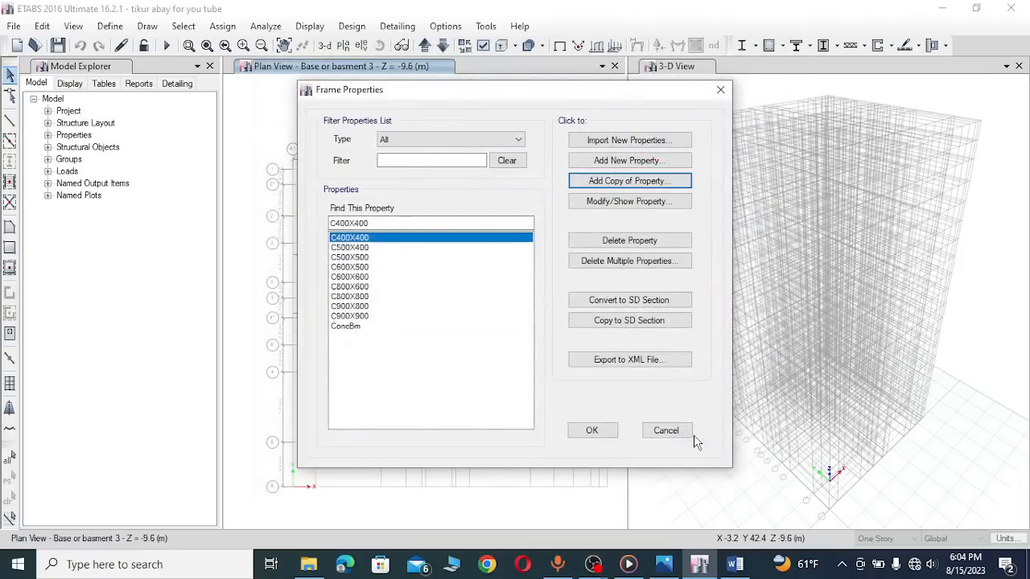
Step: Add a copy of section C400X400 named C400X300 with a width of 300 mm
left_click(608, 181)
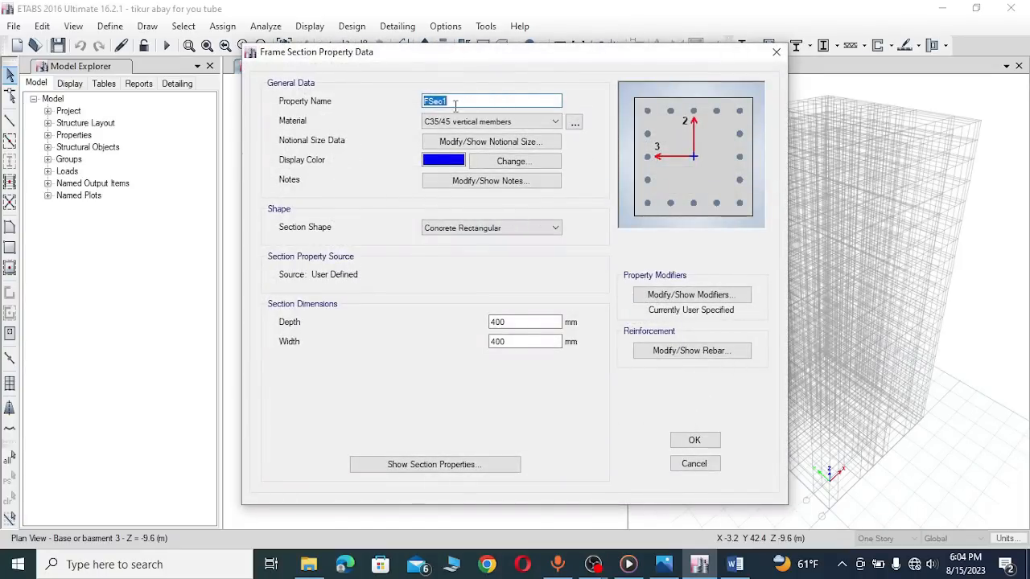
type("C400X300")
double_click(510, 322)
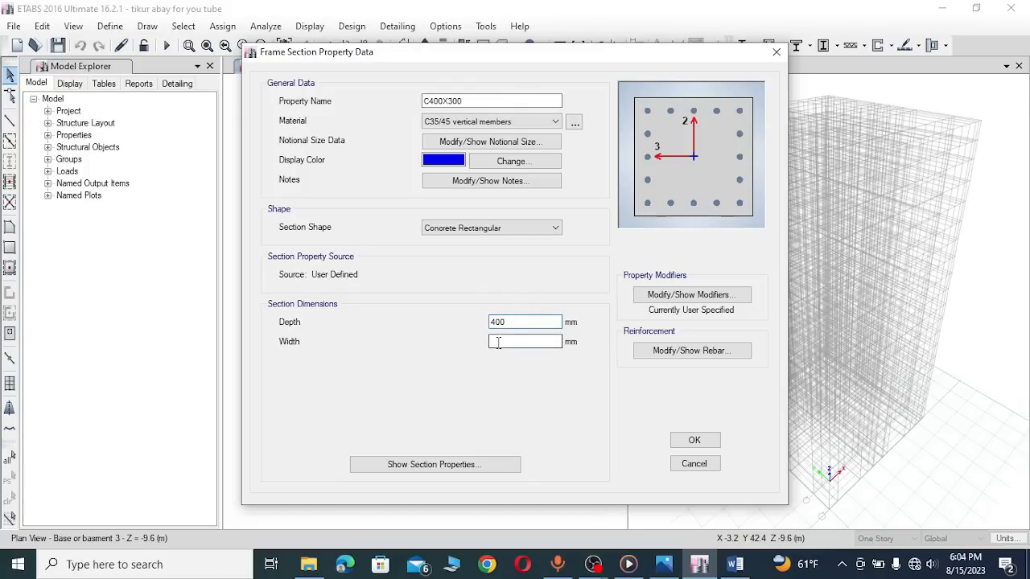
double_click(502, 341)
type("300")
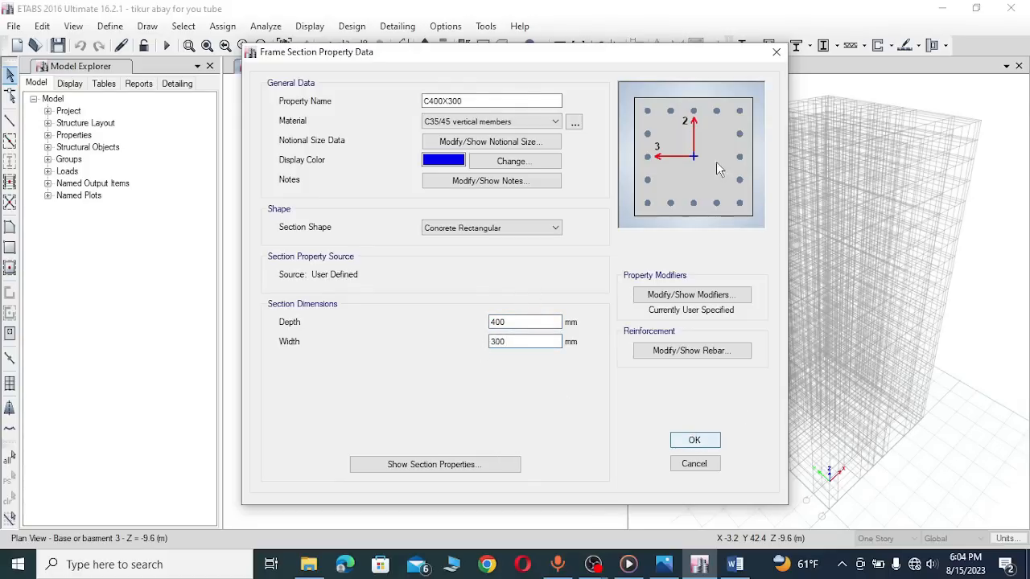
left_click(694, 440)
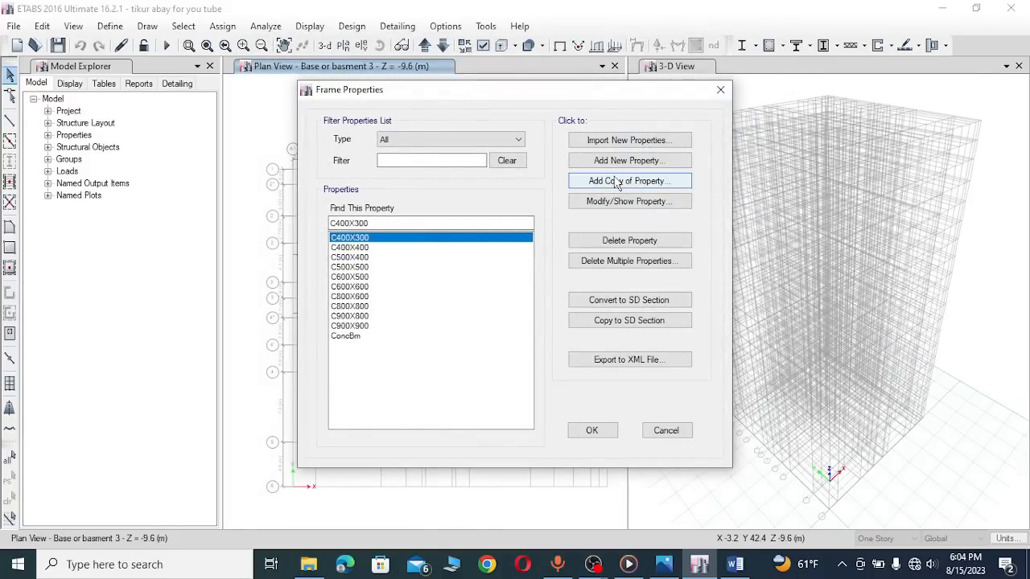
Step: Add a copy of section C400X300 named C300X300 with a depth of 300 mm, and accept the list of frame properties
left_click(616, 182)
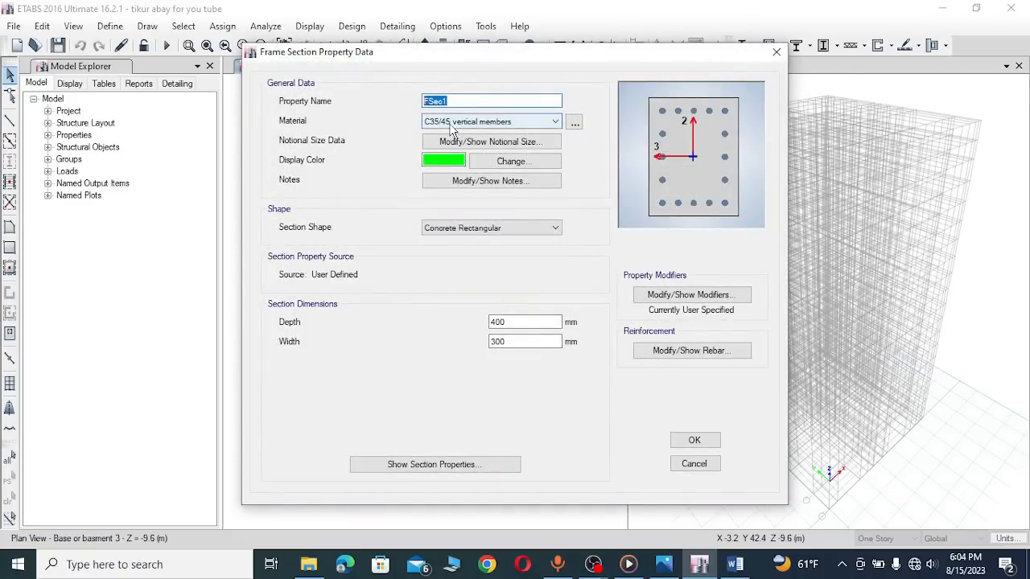
type("C")
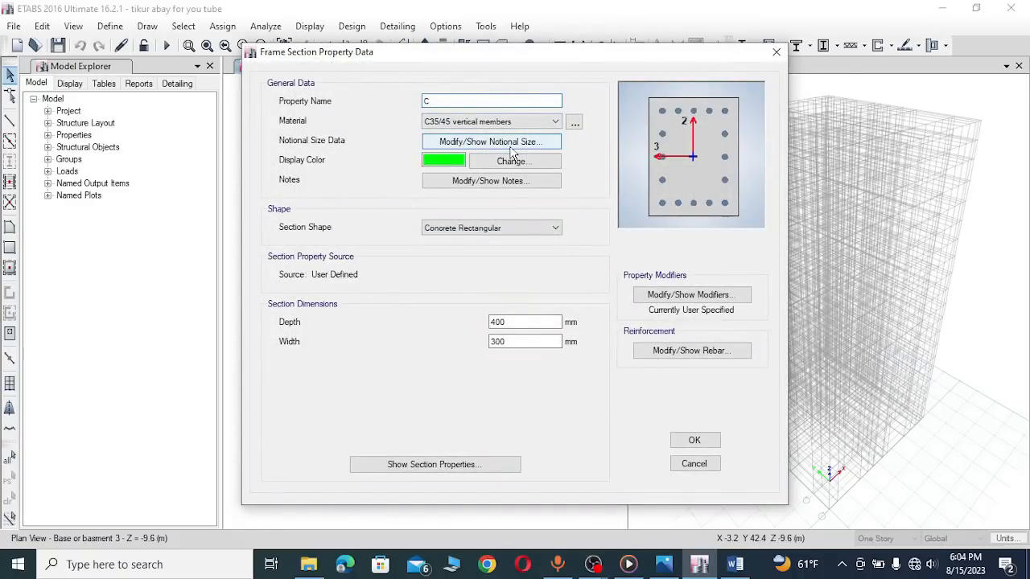
type("300X300")
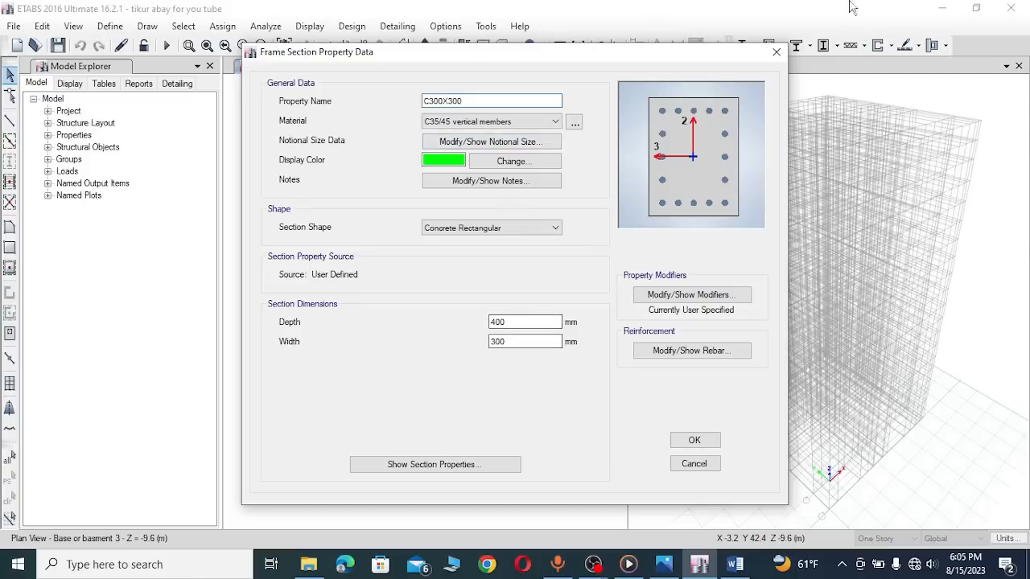
left_click(509, 321)
left_click_drag(509, 321, 489, 330)
type("30")
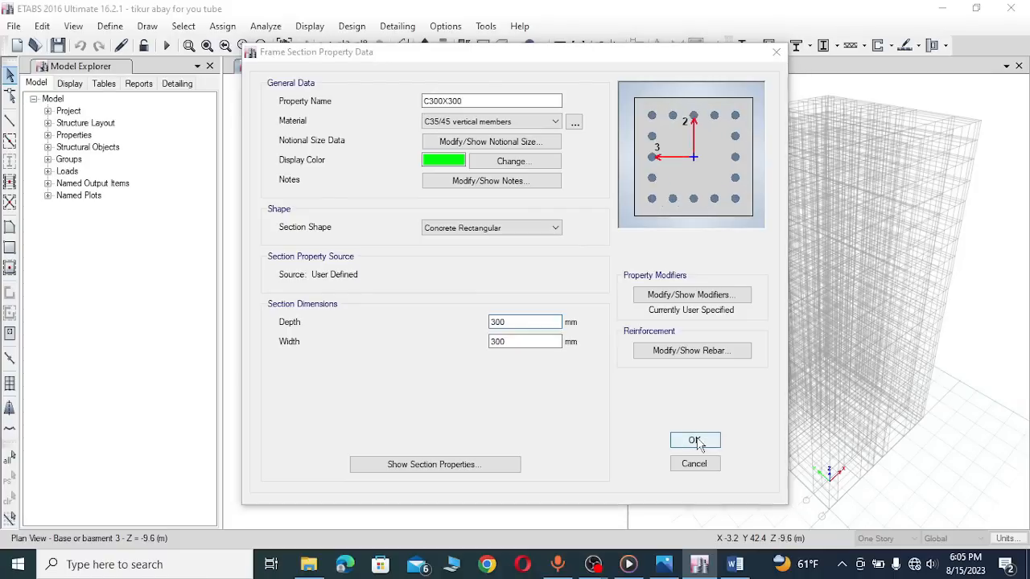
left_click(694, 441)
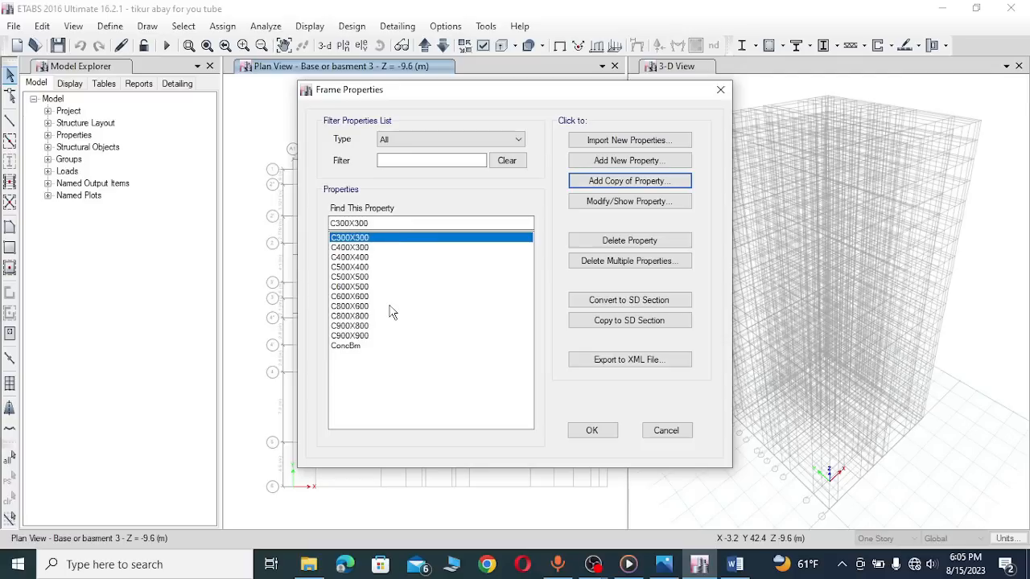
left_click(594, 429)
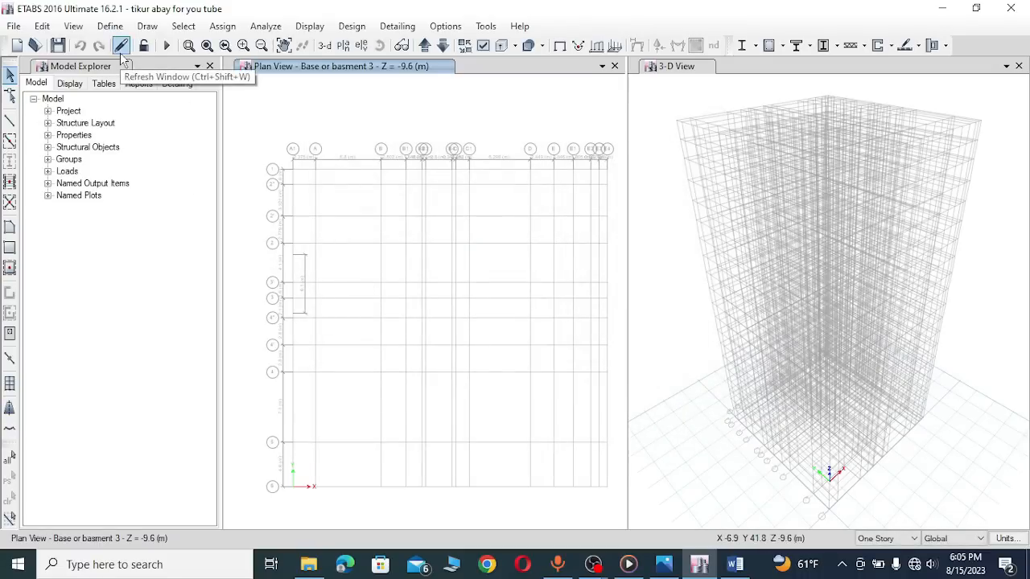
Step: Open the list of frame section properties
left_click(110, 26)
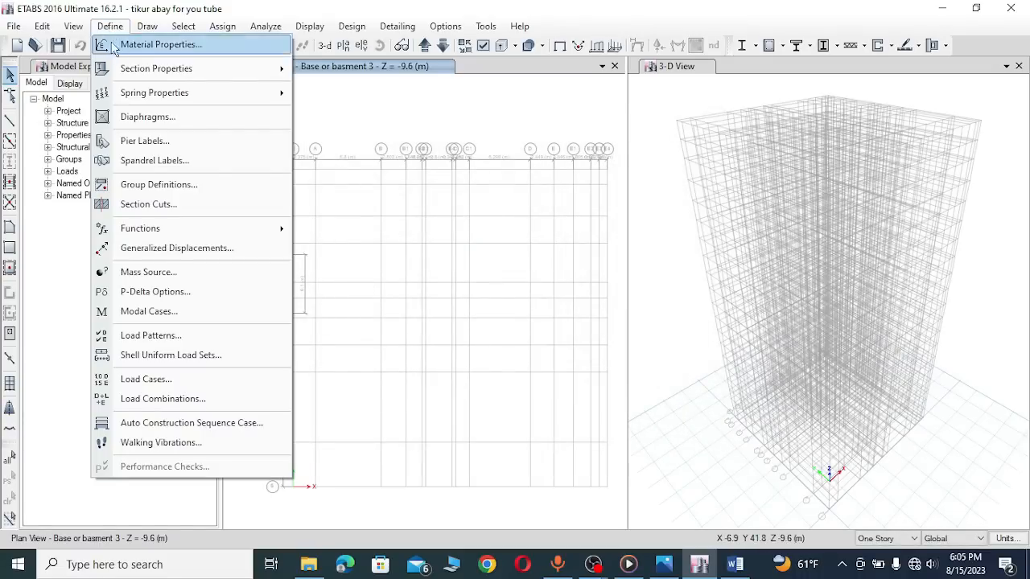
mouse_move(159, 70)
left_click(338, 69)
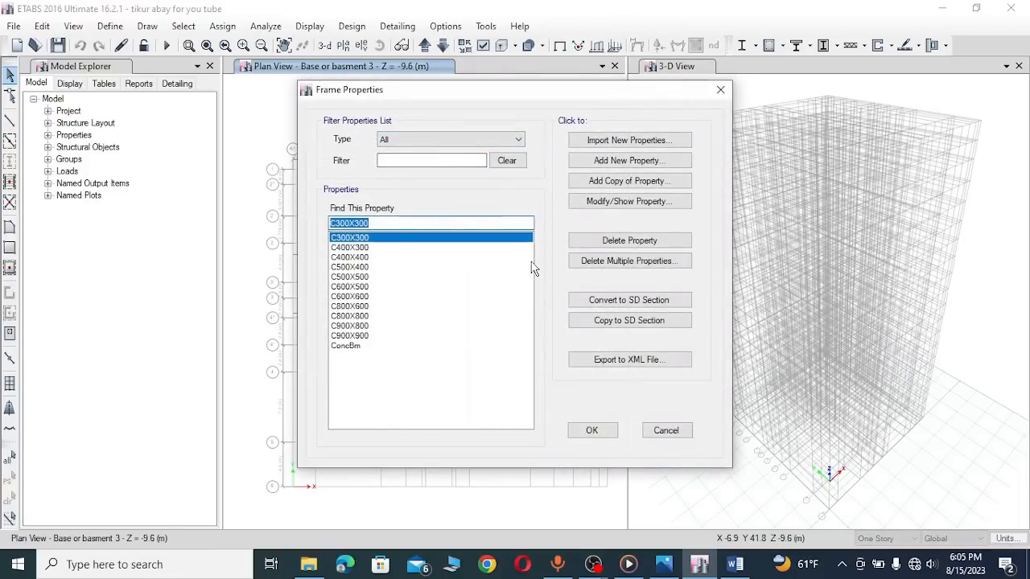
left_click(624, 162)
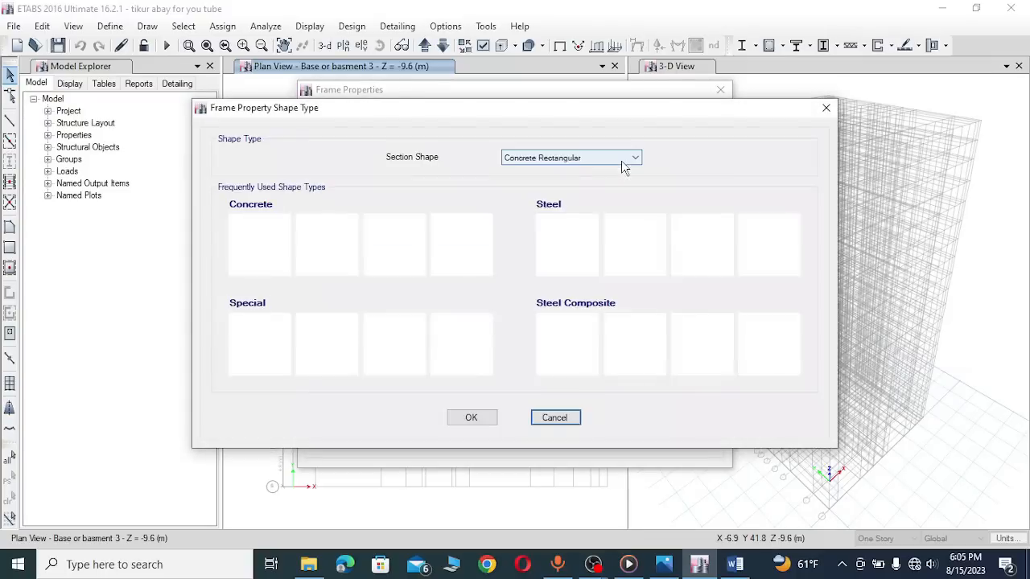
key("Escape")
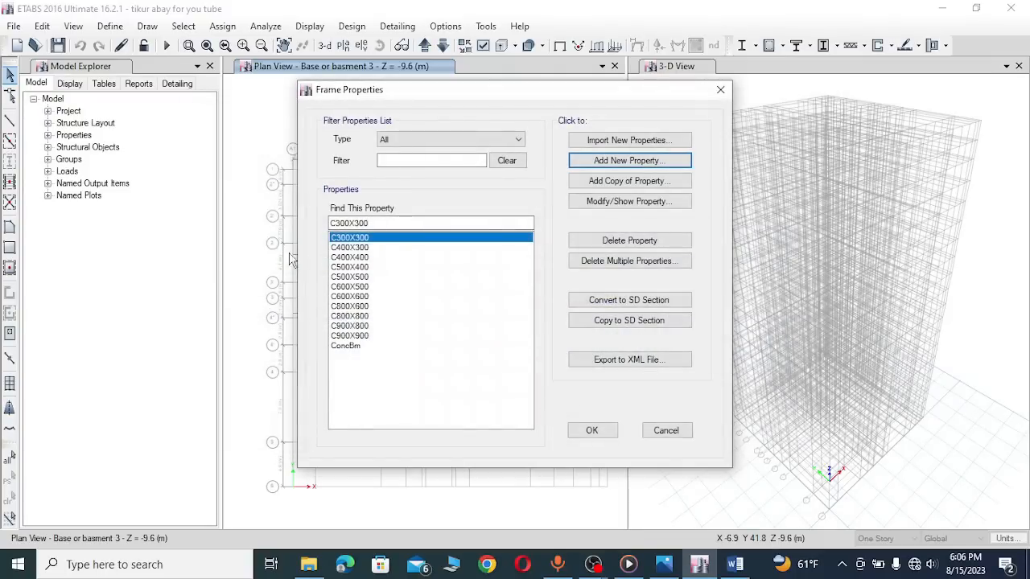
left_click(680, 201)
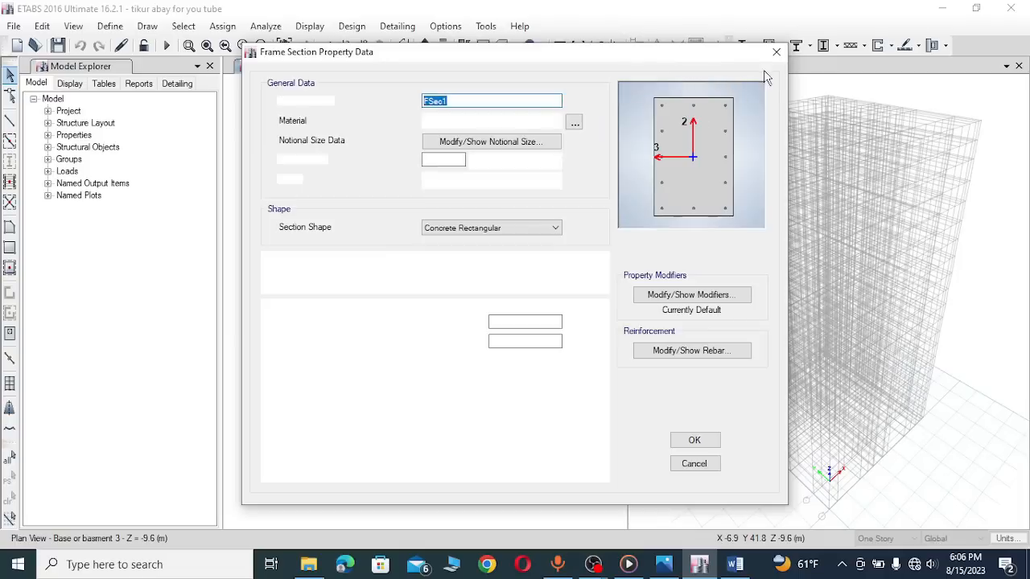
left_click(776, 53)
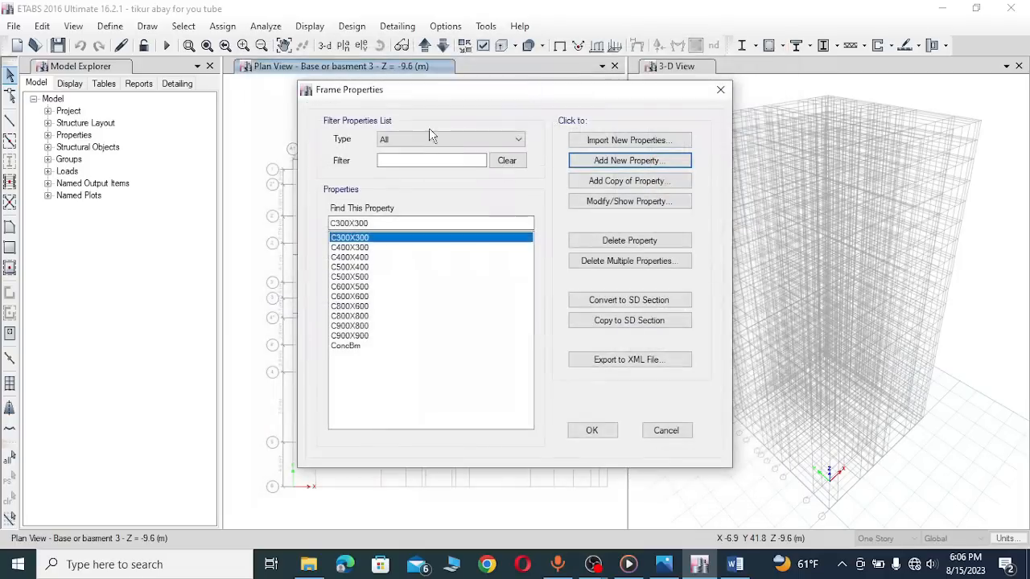
Step: Open the ConcBm section for modification and rename it BASMENT BEAM 350X600
left_click(352, 348)
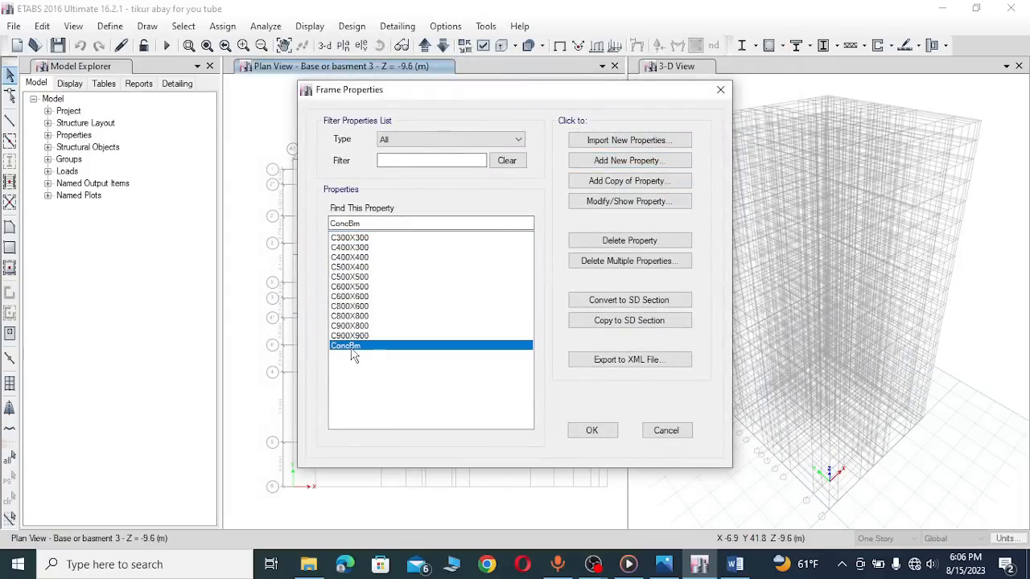
left_click(614, 201)
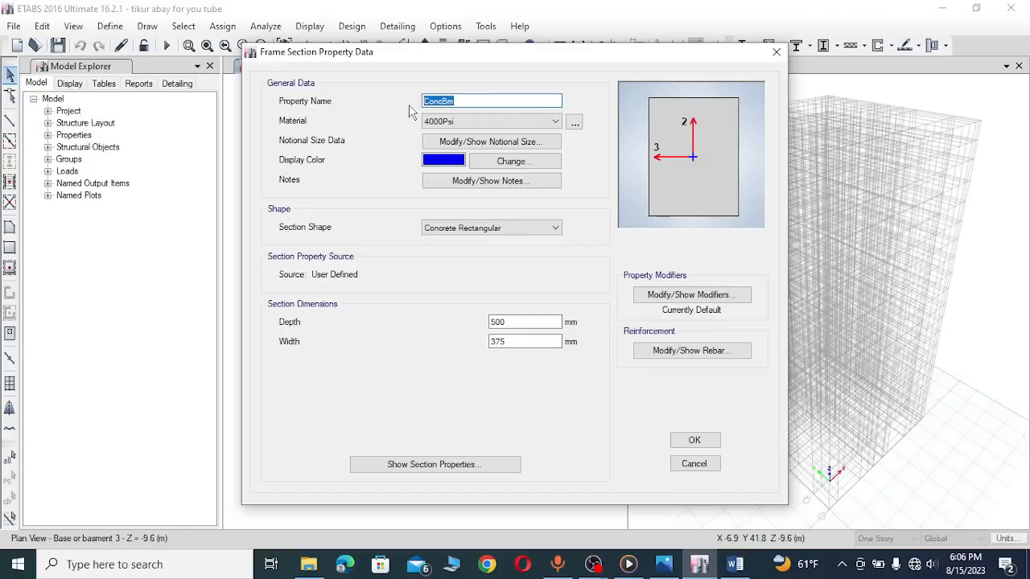
type("BASMEN")
key("BackSpace")
key("BackSpace")
key("BackSpace")
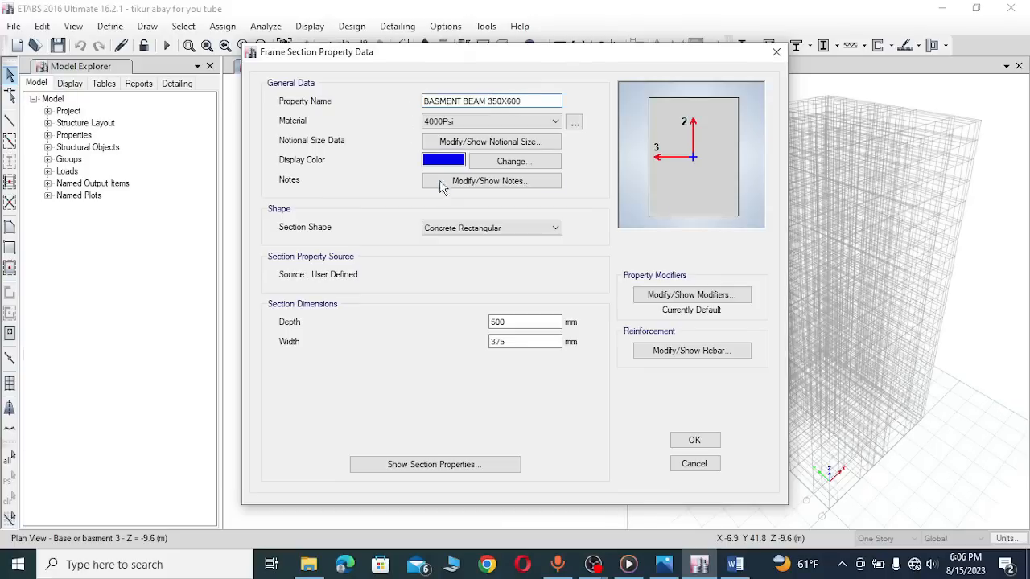
Step: Assign the material C25/30 slab, beams to the basement beam section and set its depth to 600 mm and width to 350 mm
left_click(463, 122)
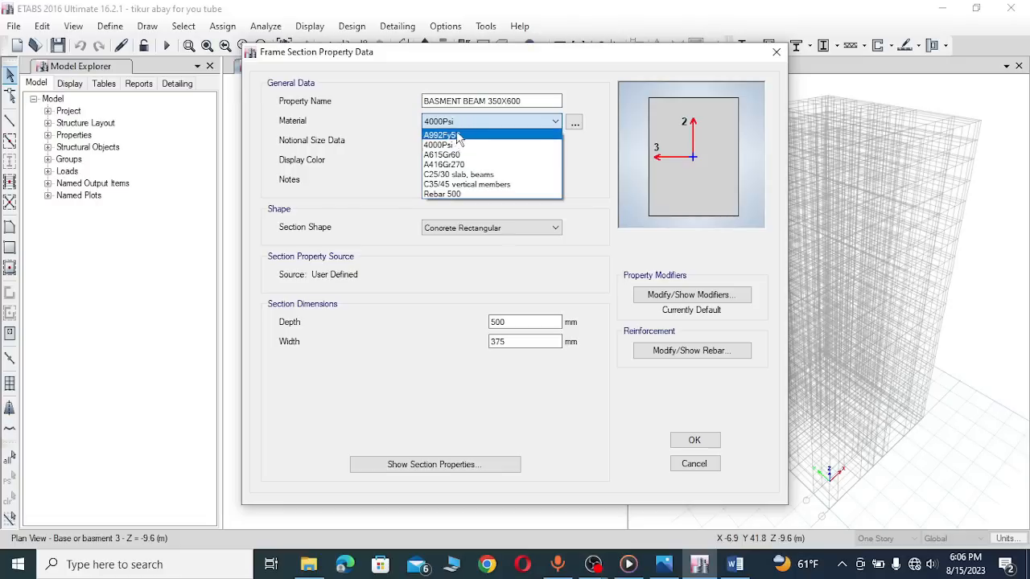
left_click(479, 175)
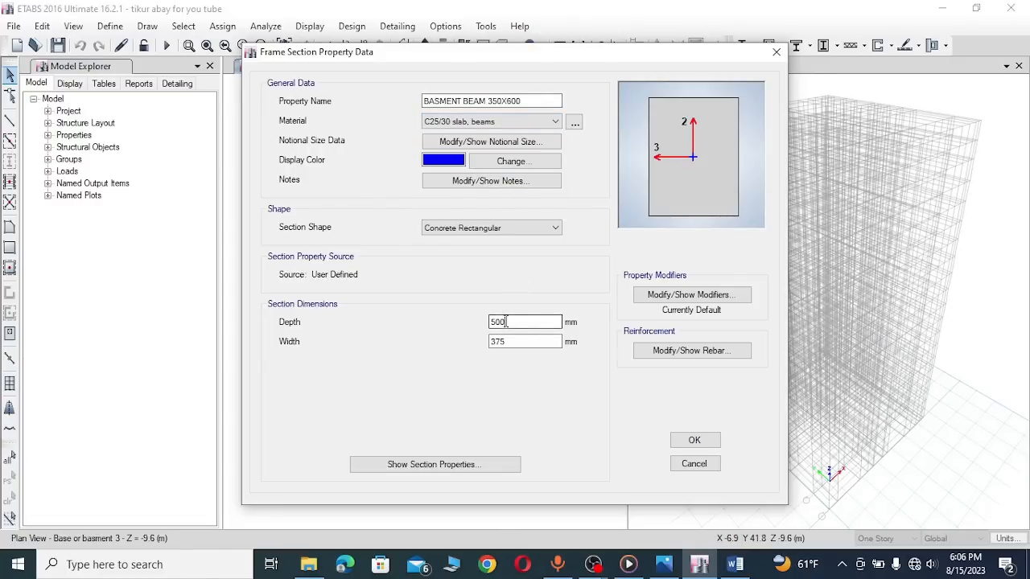
double_click(517, 321)
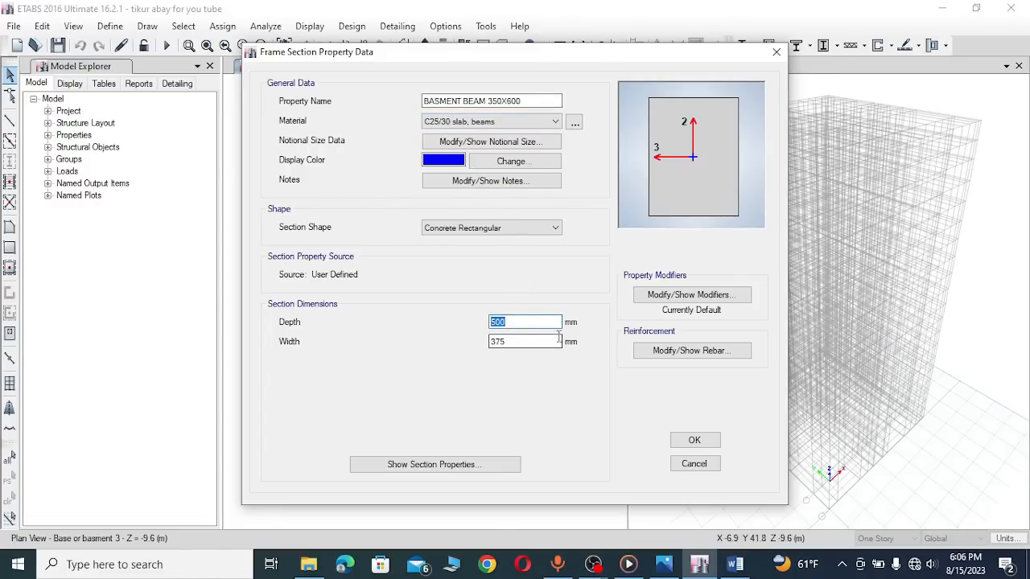
type("600")
key("Tab")
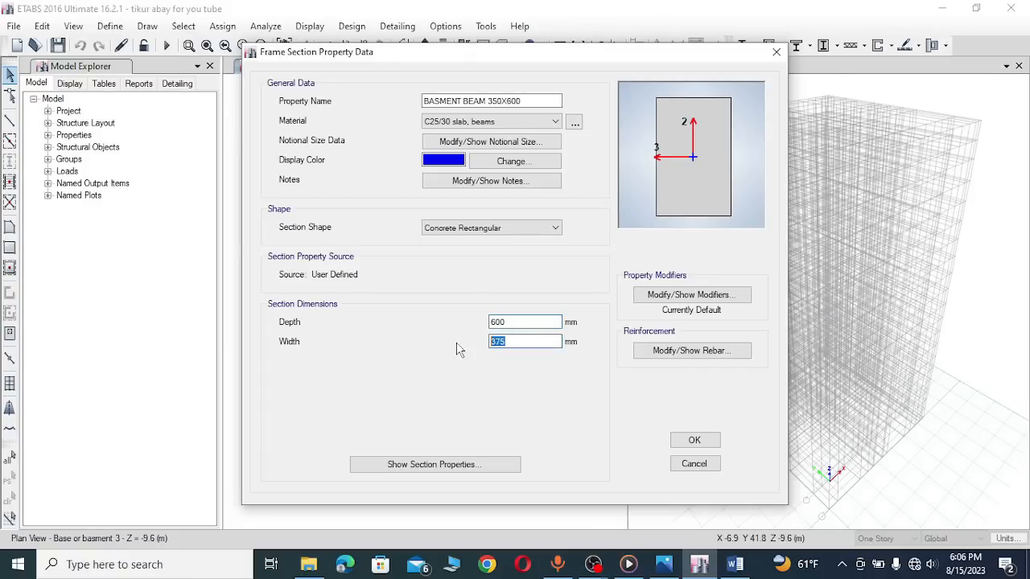
type("350")
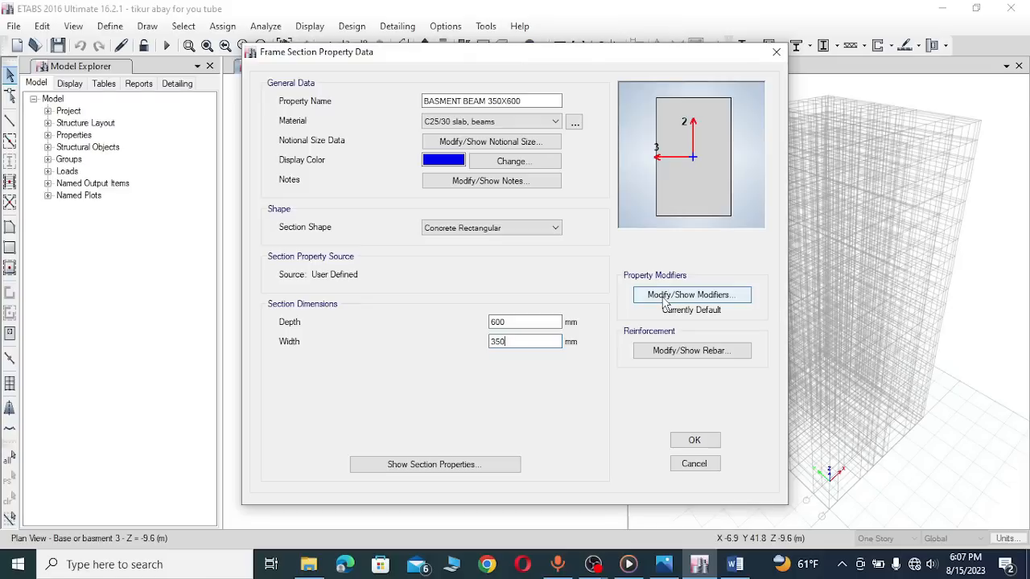
Step: Set the basement beam's stiffness modifiers for moment of inertia about the 2 and 3 axes to 0.5
left_click(665, 298)
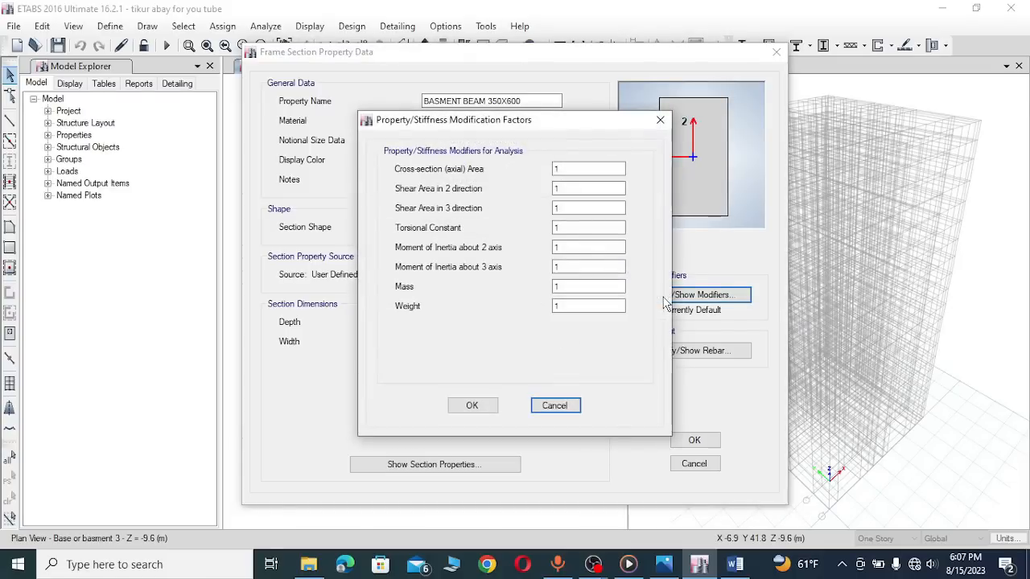
double_click(570, 268)
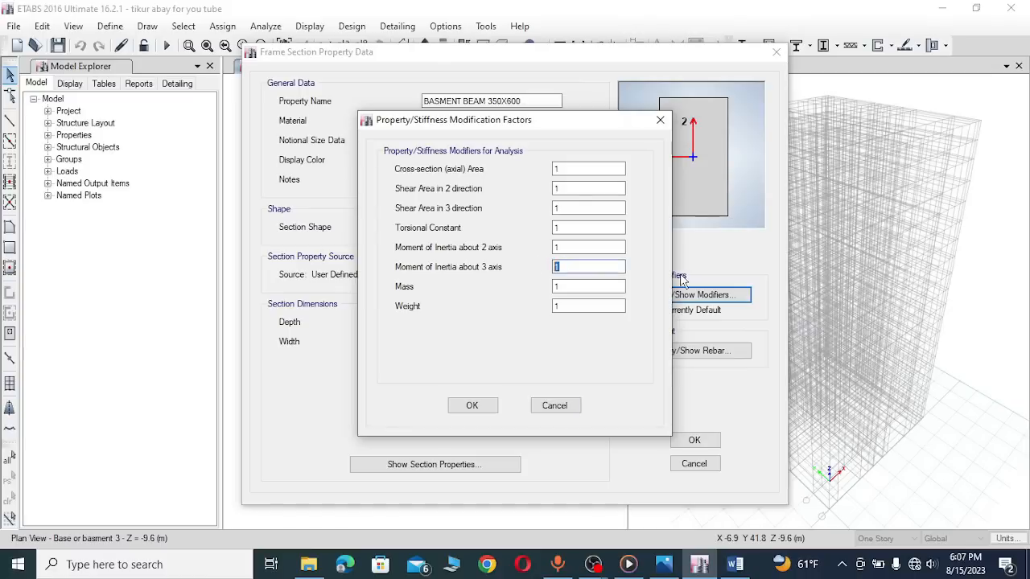
type("0.5")
left_click_drag(582, 267, 542, 266)
right_click(558, 268)
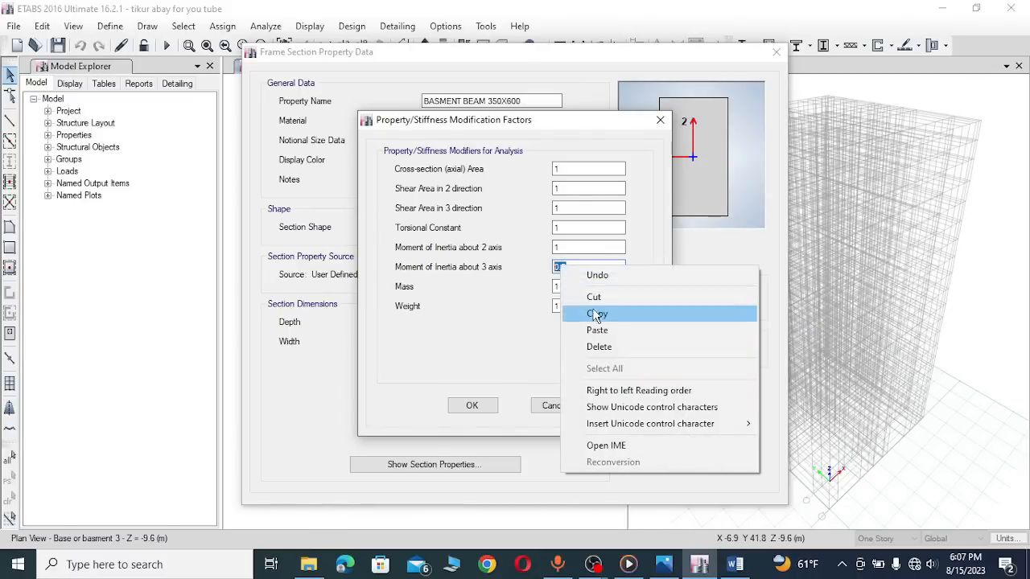
left_click(595, 316)
double_click(565, 248)
right_click(565, 254)
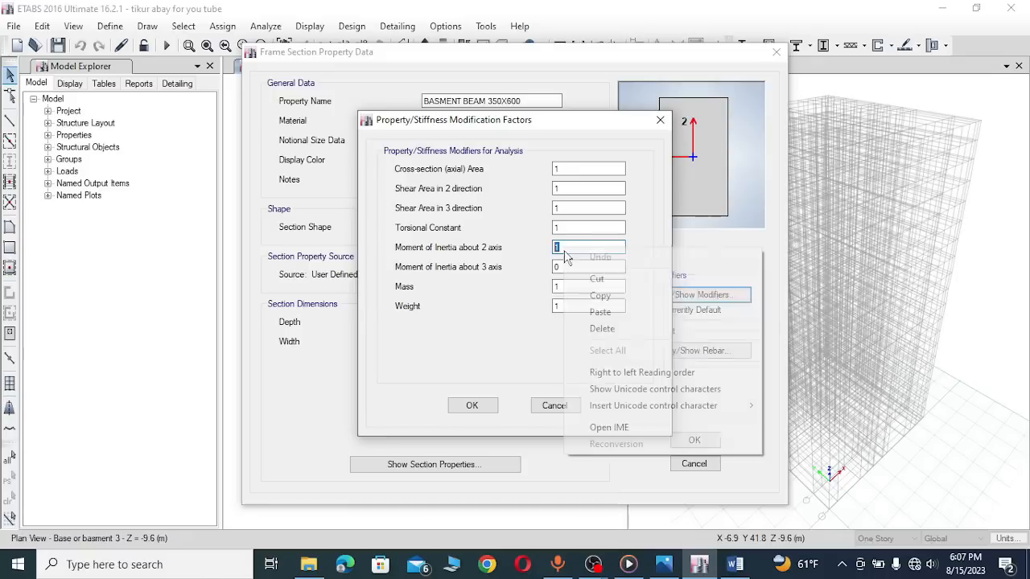
left_click(601, 312)
double_click(565, 267)
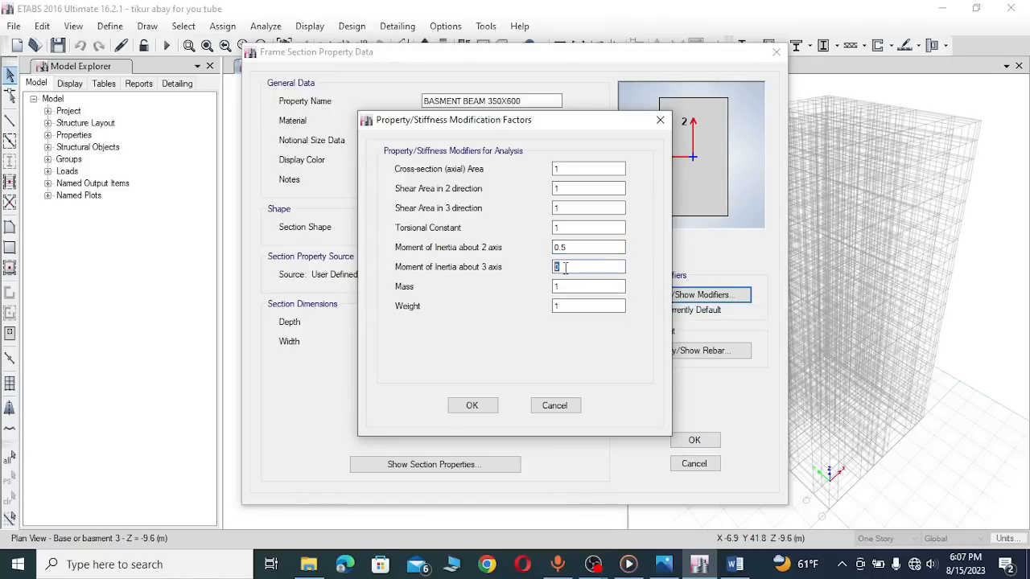
right_click(565, 269)
left_click(600, 335)
Step: Set the torsional constant modifier to 0.1 and both shear area modifiers to 0.5, and accept the modification factors
double_click(565, 228)
type("0.5")
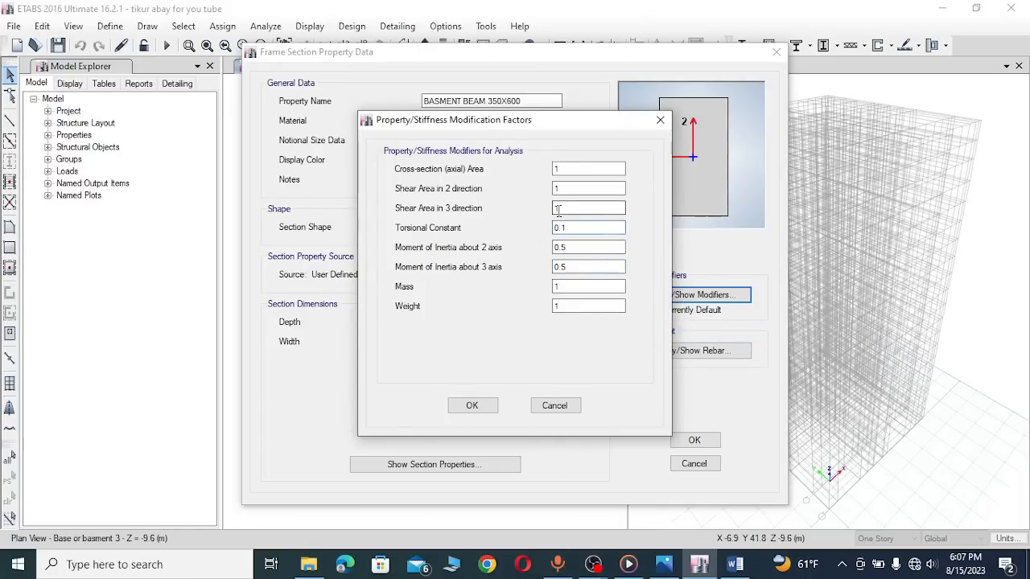
double_click(563, 208)
right_click(563, 207)
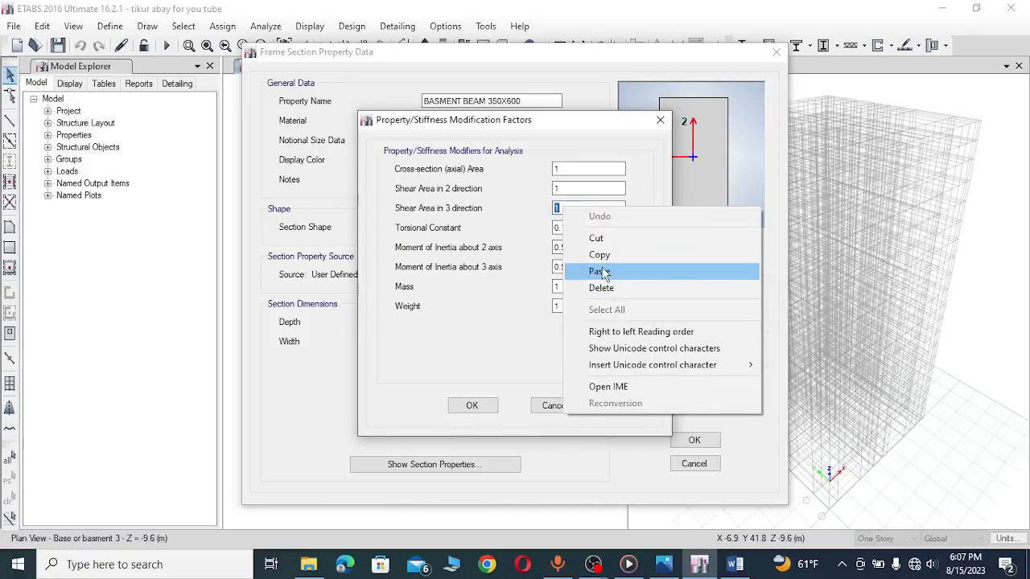
left_click(611, 271)
double_click(557, 188)
right_click(563, 188)
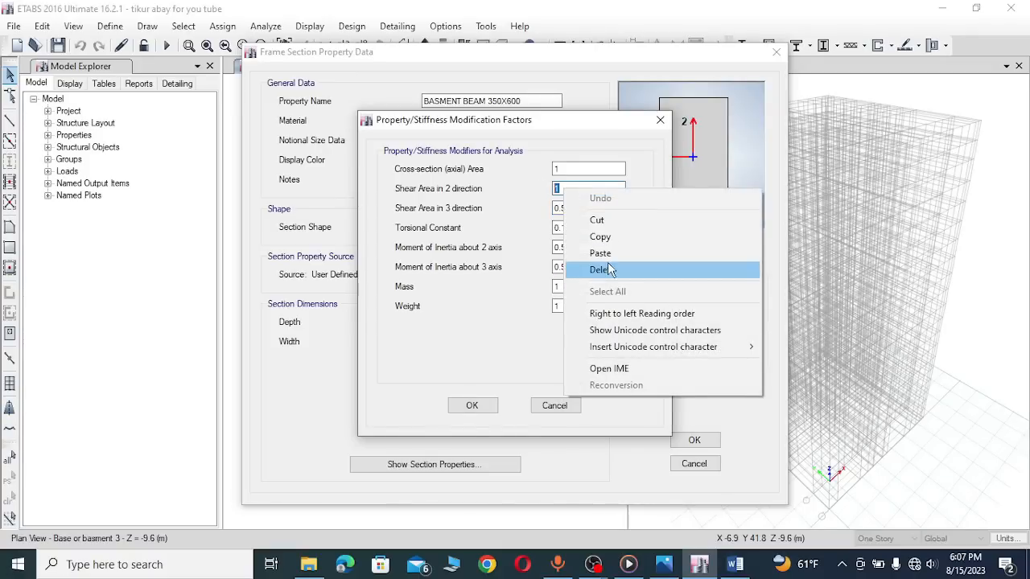
left_click(605, 252)
left_click(581, 169)
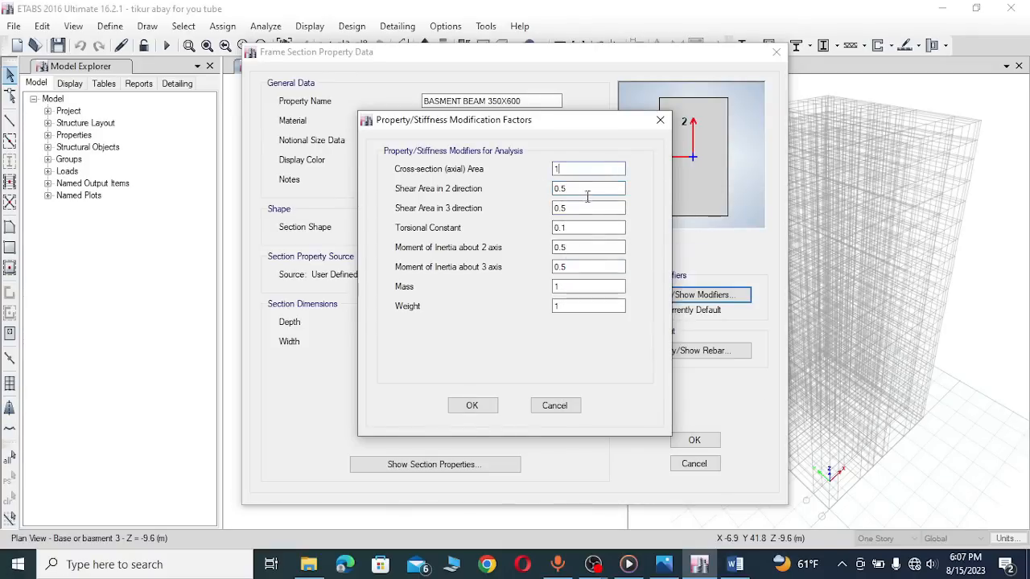
left_click(473, 406)
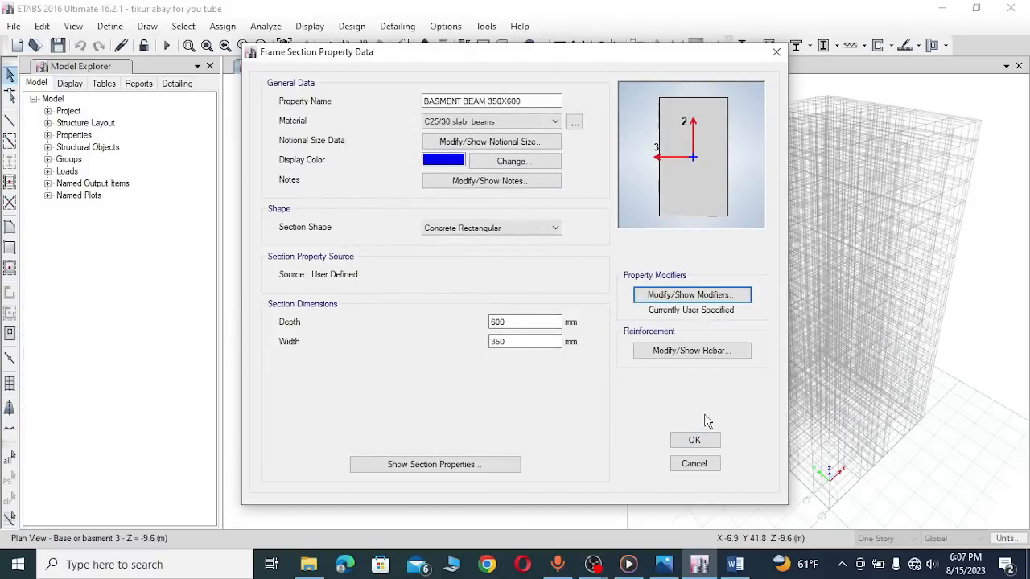
Step: Open the basement beam section's reinforcement data at the top bar cover value
left_click(690, 350)
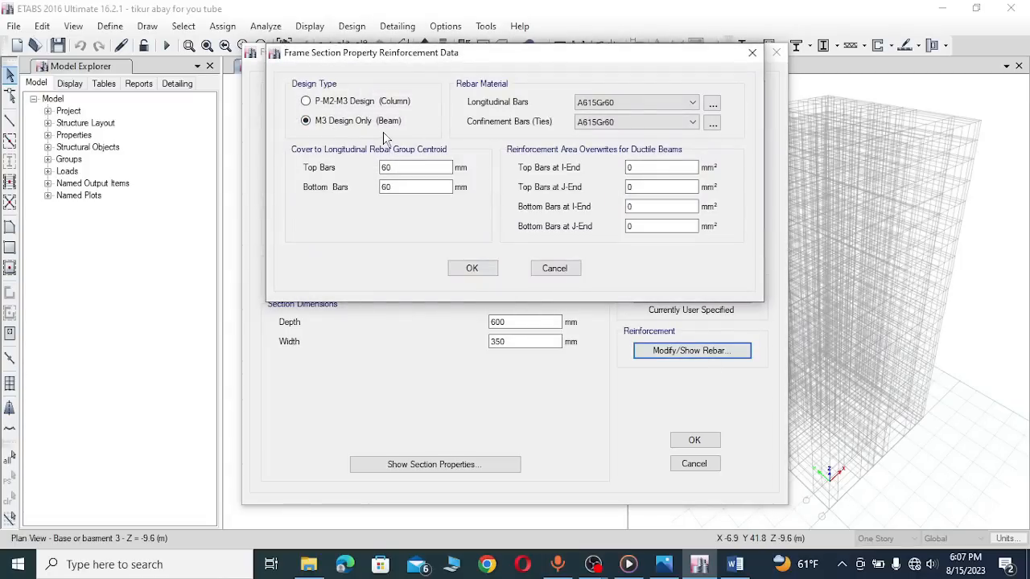
left_click(403, 168)
left_click_drag(403, 168, 378, 171)
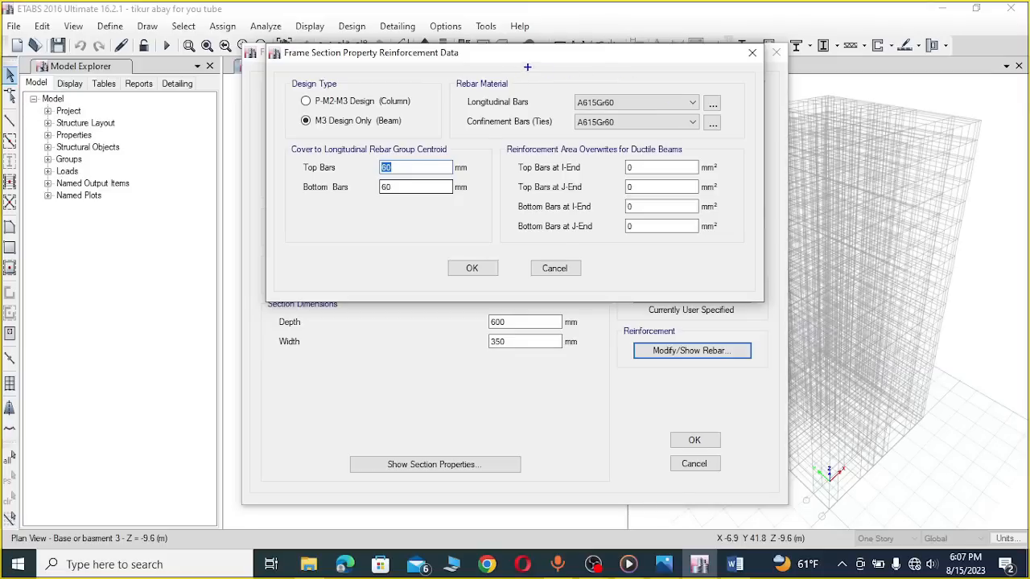
left_click_drag(517, 72, 645, 73)
left_click_drag(528, 84, 568, 83)
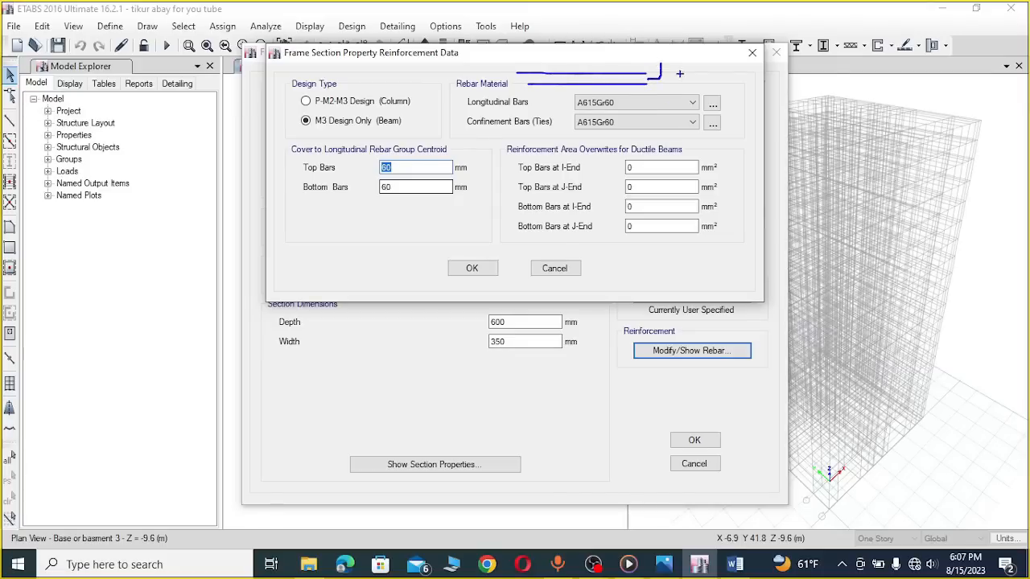
mouse_move(707, 76)
left_mouse_down()
mouse_move(699, 85)
mouse_move(709, 76)
left_mouse_up()
left_click_drag(526, 102, 662, 102)
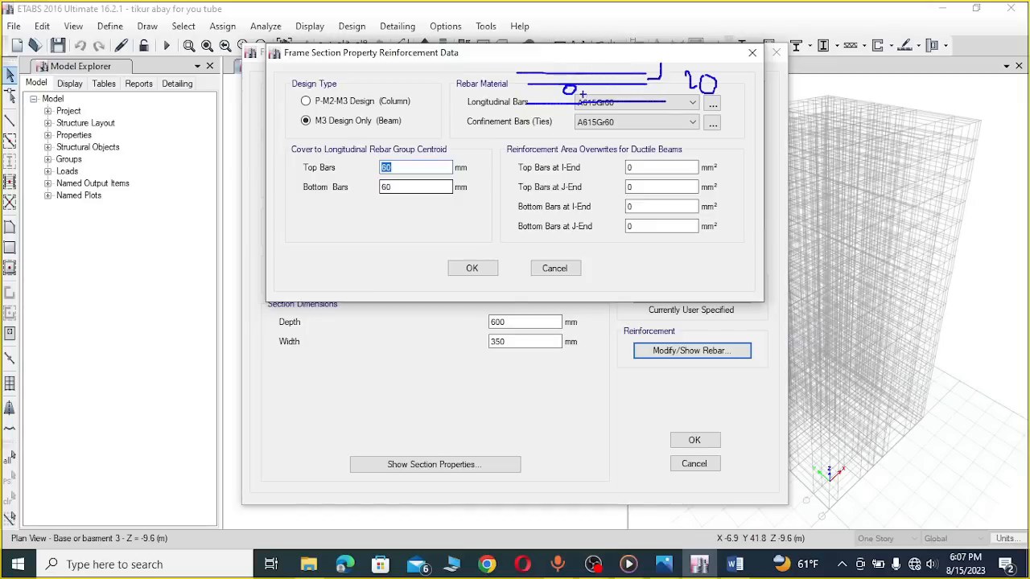
mouse_move(570, 92)
left_mouse_down()
mouse_move(570, 101)
mouse_move(565, 89)
mouse_move(607, 85)
mouse_move(627, 101)
mouse_move(636, 92)
left_mouse_up()
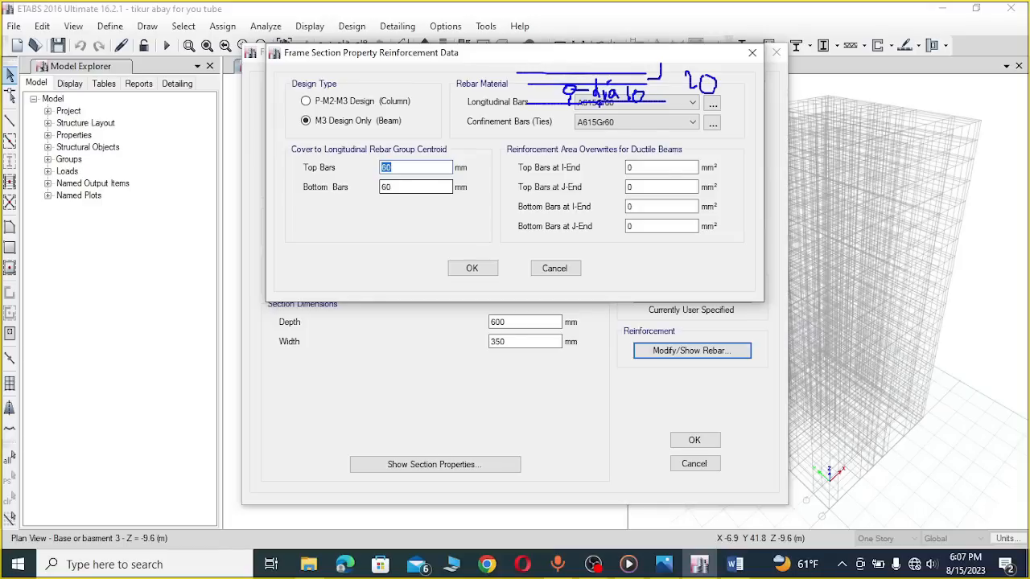
left_click_drag(569, 90, 567, 100)
mouse_move(544, 119)
left_mouse_down()
mouse_move(555, 138)
mouse_move(577, 135)
mouse_move(581, 147)
left_mouse_up()
mouse_move(574, 122)
left_mouse_down()
mouse_move(602, 150)
mouse_move(627, 120)
mouse_move(628, 145)
mouse_move(642, 132)
mouse_move(656, 152)
mouse_move(669, 138)
left_mouse_up()
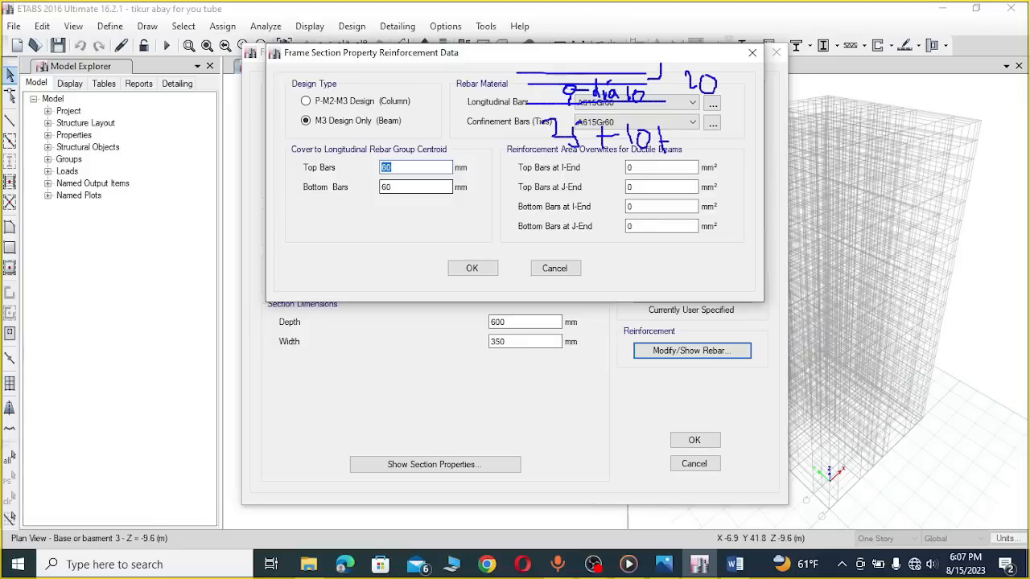
left_click_drag(551, 79, 558, 78)
left_click_drag(684, 125, 686, 148)
mouse_move(696, 137)
left_mouse_down()
mouse_move(696, 148)
mouse_move(673, 132)
left_mouse_up()
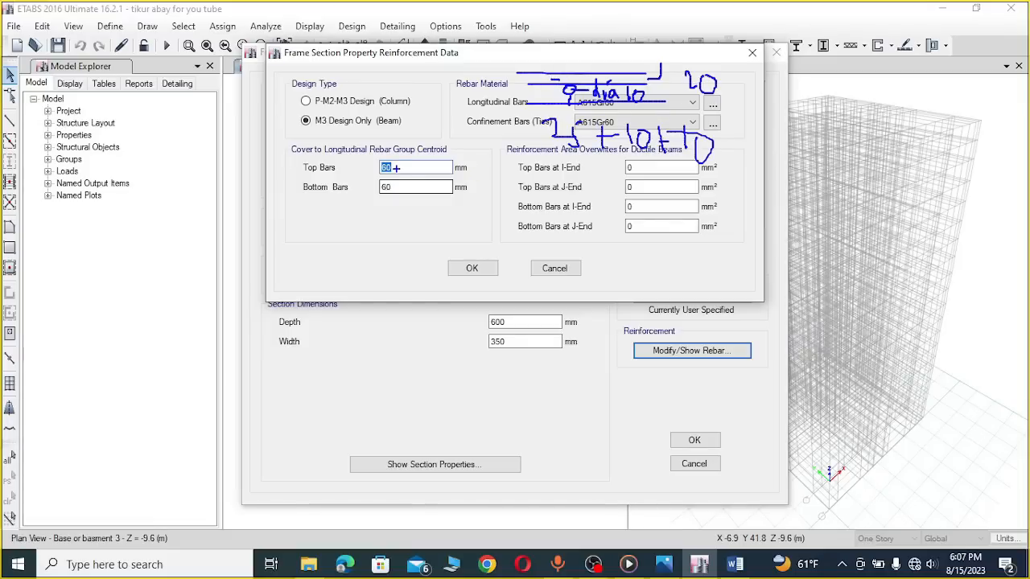
key("Escape")
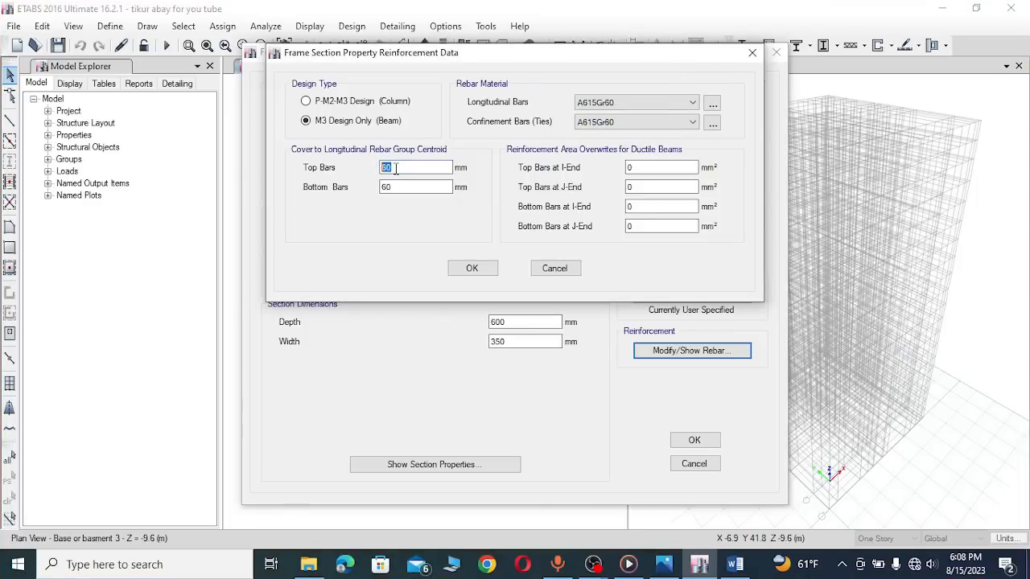
Step: Set the cover to the longitudinal rebar group centroid to 45 mm for both top and bottom bars
type("45")
double_click(391, 167)
right_click(391, 167)
left_click(424, 209)
double_click(383, 186)
right_click(400, 188)
left_click(441, 252)
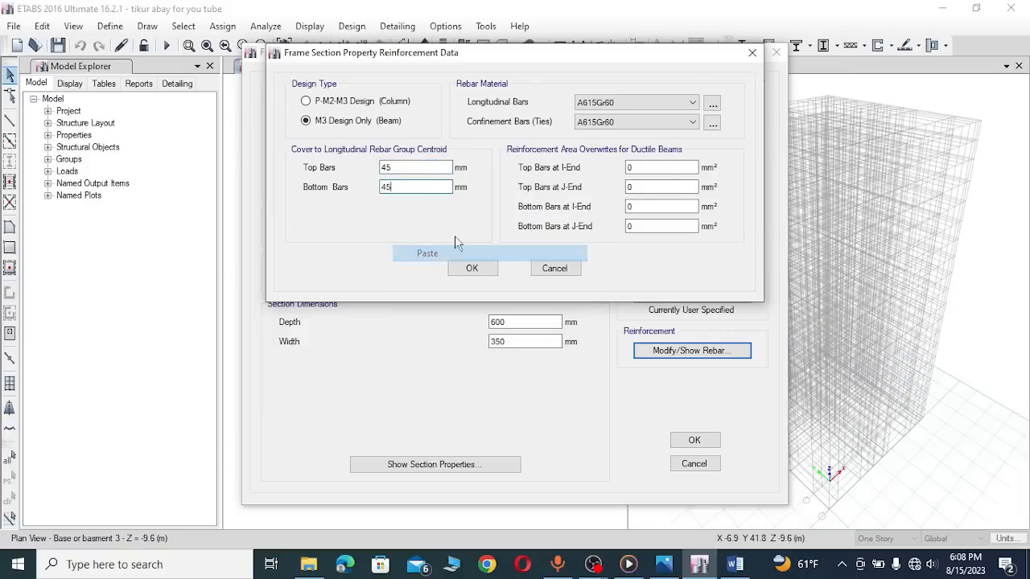
Step: Assign Rebar 500 as the material of the beam's longitudinal bars and confinement bars
left_click(633, 103)
left_click(620, 131)
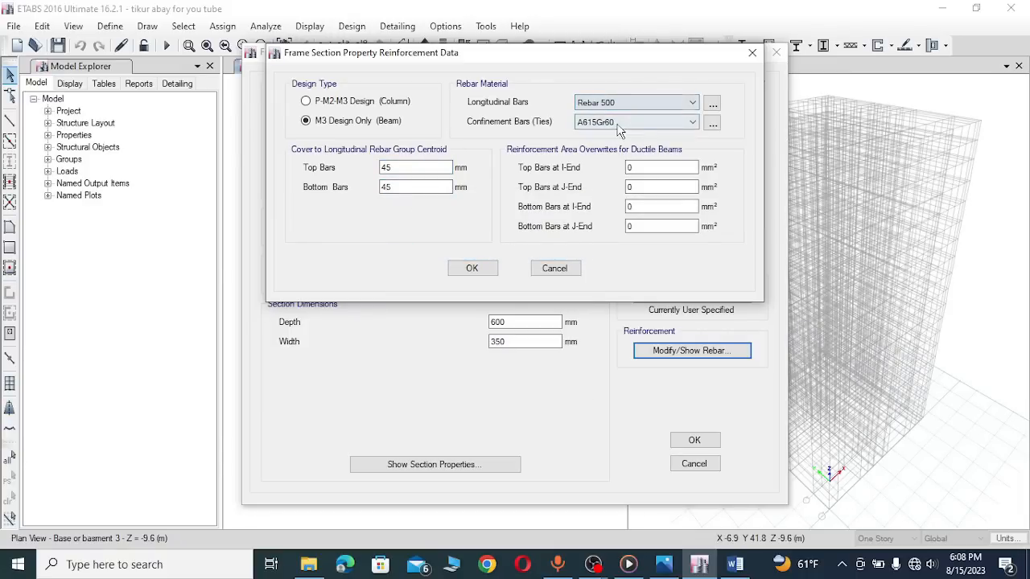
left_click(641, 124)
left_click(613, 141)
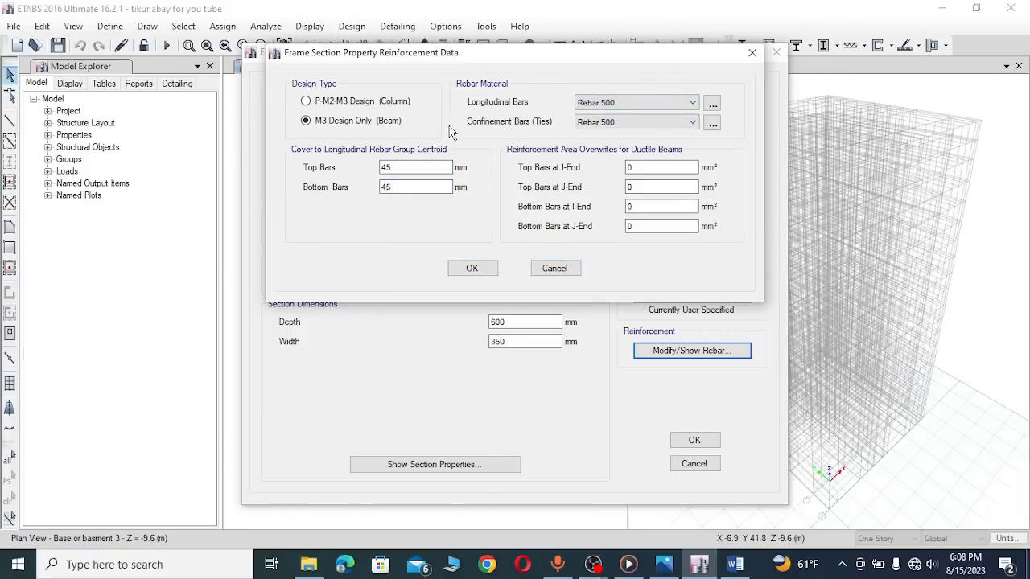
Step: Accept the basement beam's reinforcement data and save the section definition
left_click(630, 167)
left_click(472, 268)
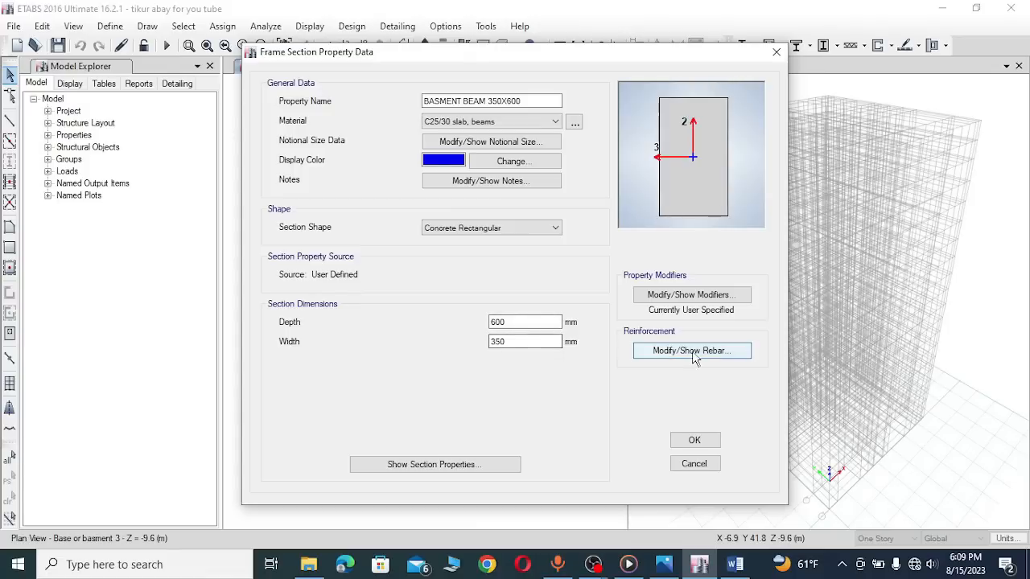
left_click(694, 440)
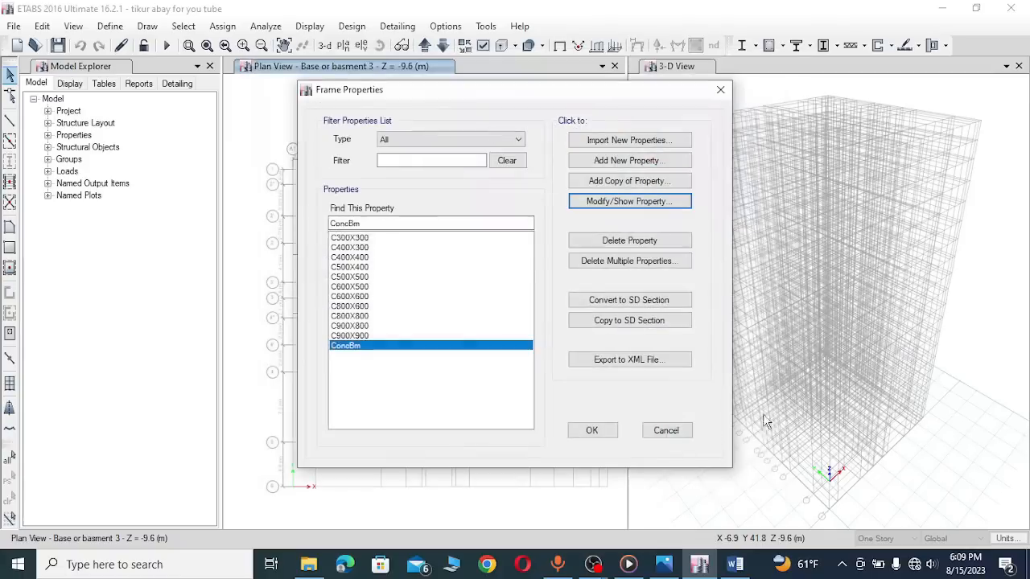
Step: Add a copy of the basement beam section named EDGE BEAMS 200X600, with depth 600 mm and width 200 mm
left_click(614, 181)
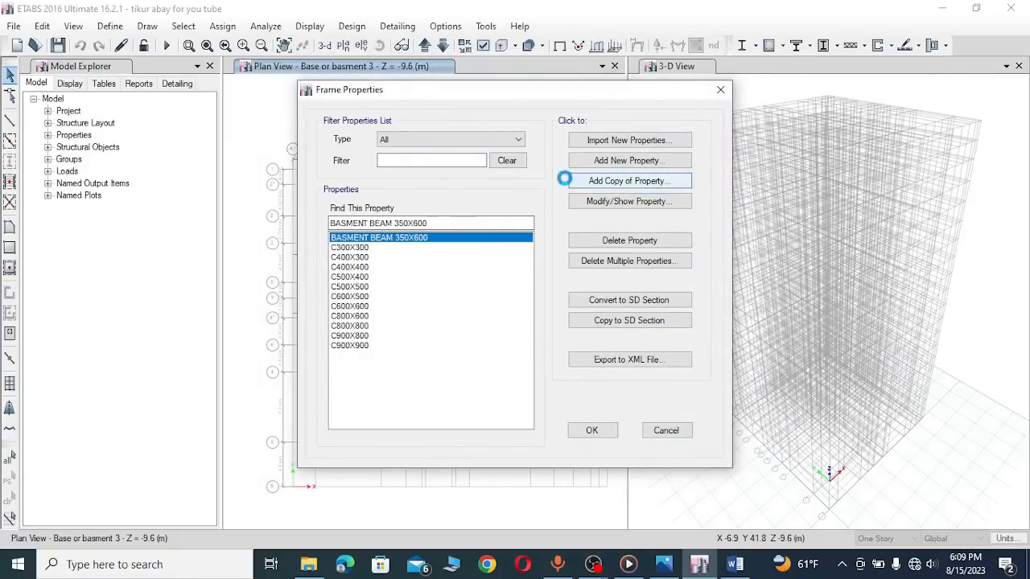
left_click(423, 233)
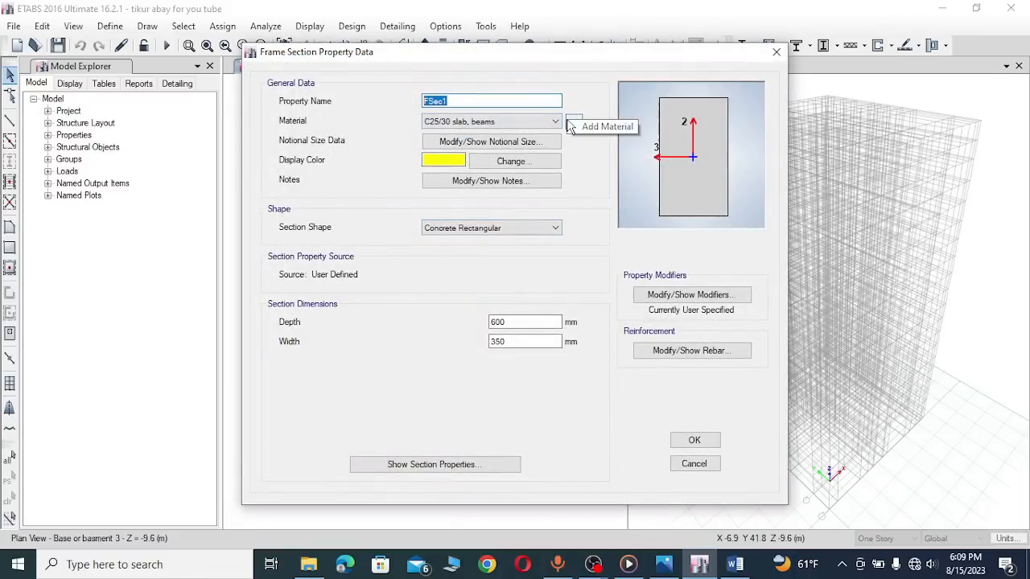
type("EDGE BEAMS ")
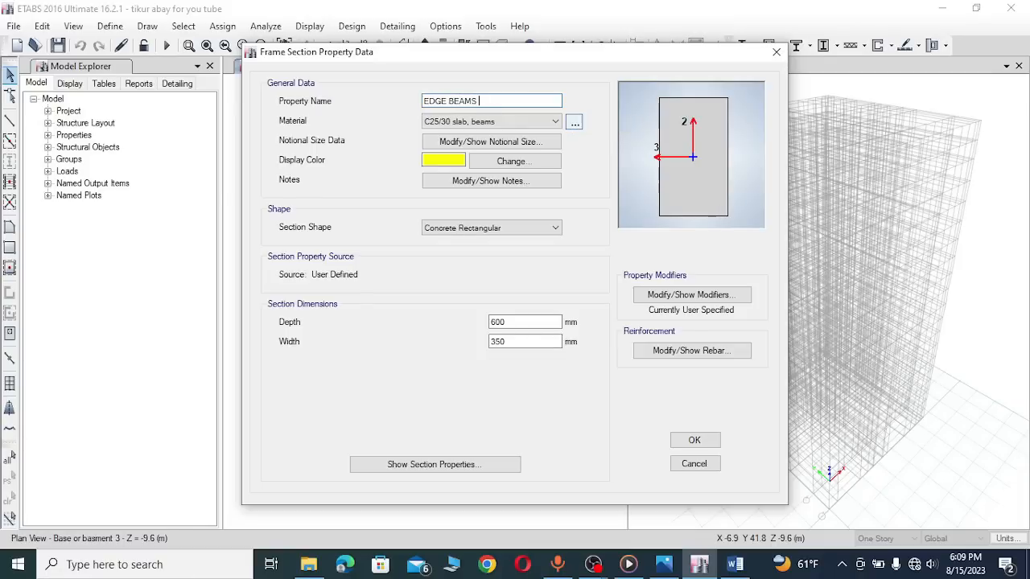
type("200X600")
left_click_drag(517, 322, 476, 328)
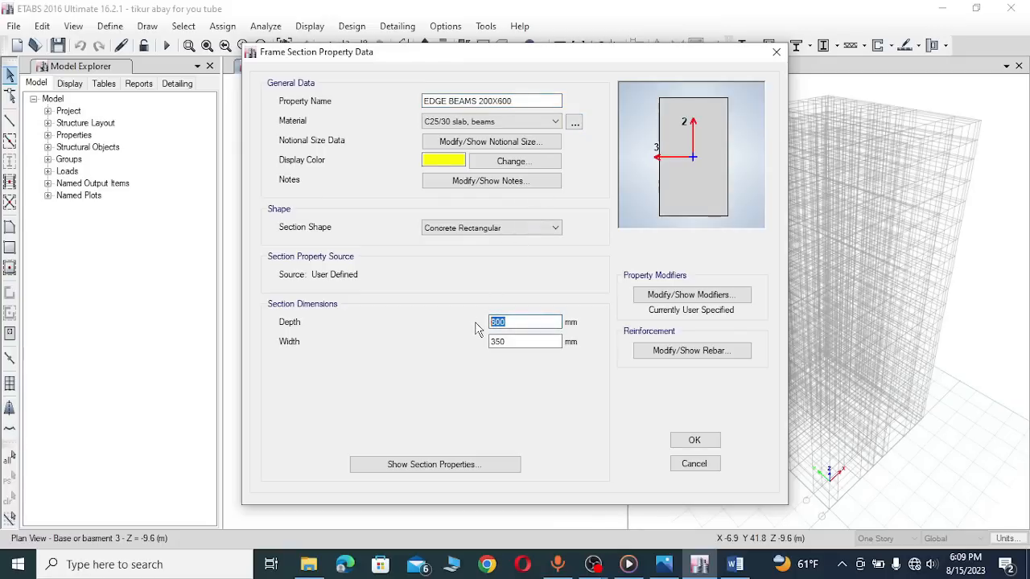
type("600")
left_click_drag(521, 341, 476, 345)
type("200")
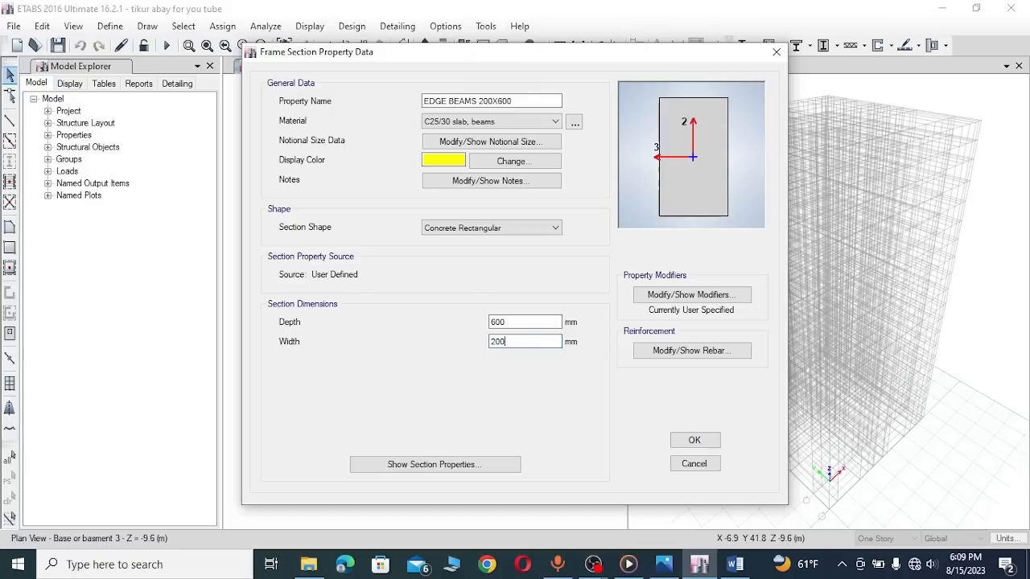
left_click(689, 439)
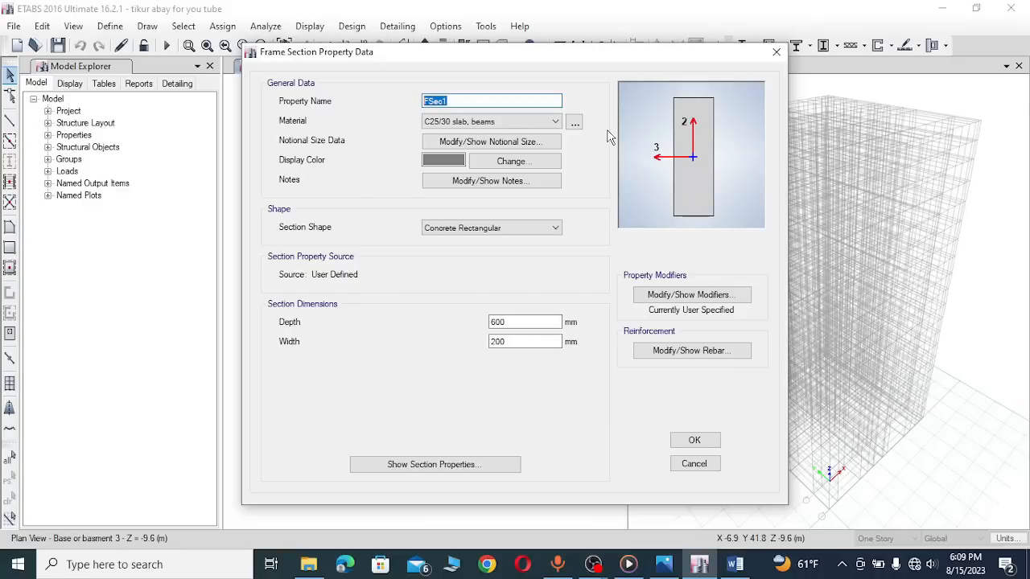
Step: Define a copy of the edge beam section as DEEP BEAM 250X800, with depth 250 mm and width 800 mm
type("DEEP BEAM 250")
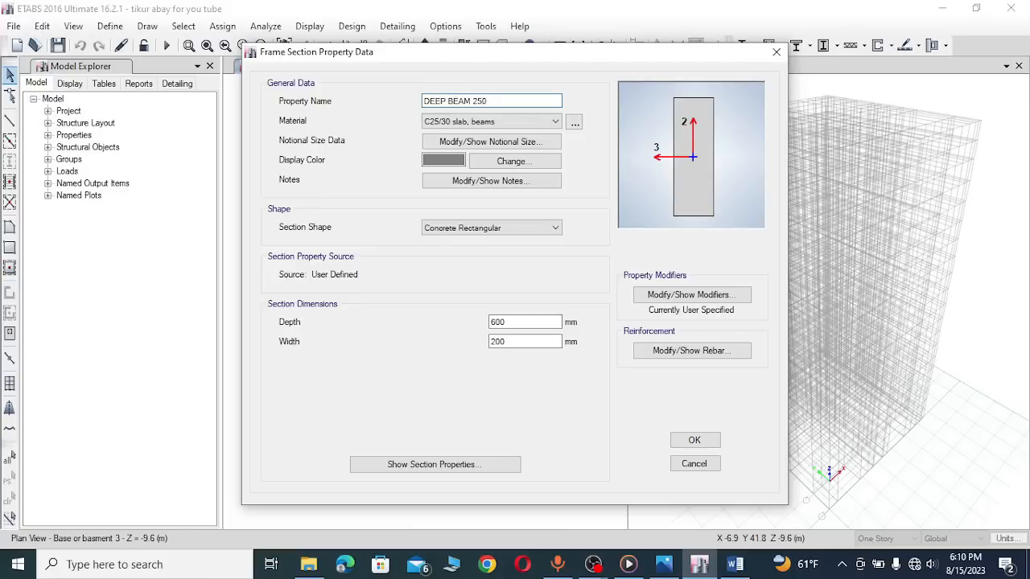
type("X800")
double_click(527, 341)
type("250")
left_click_drag(537, 324, 490, 345)
type("800")
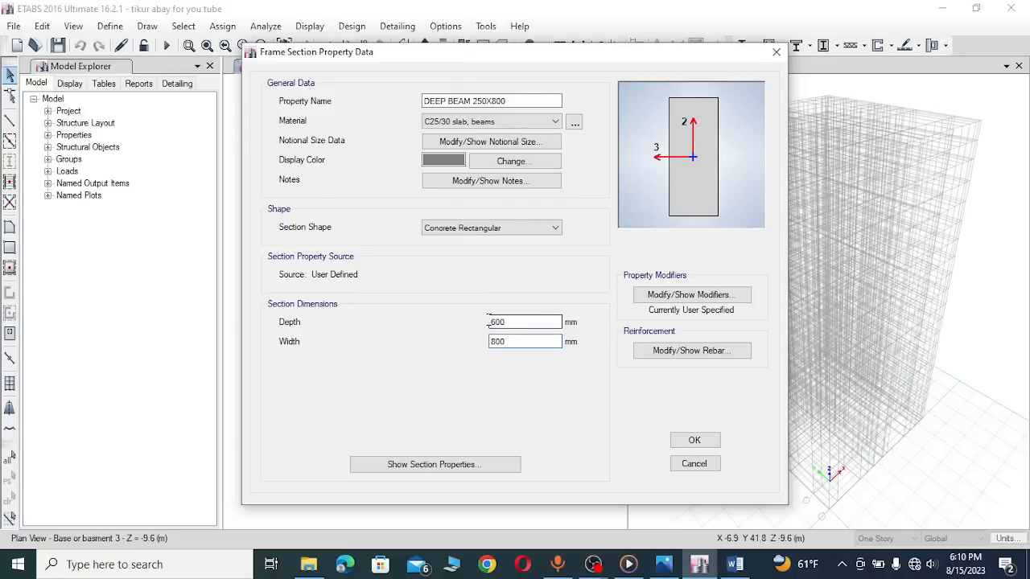
left_click_drag(496, 323, 478, 325)
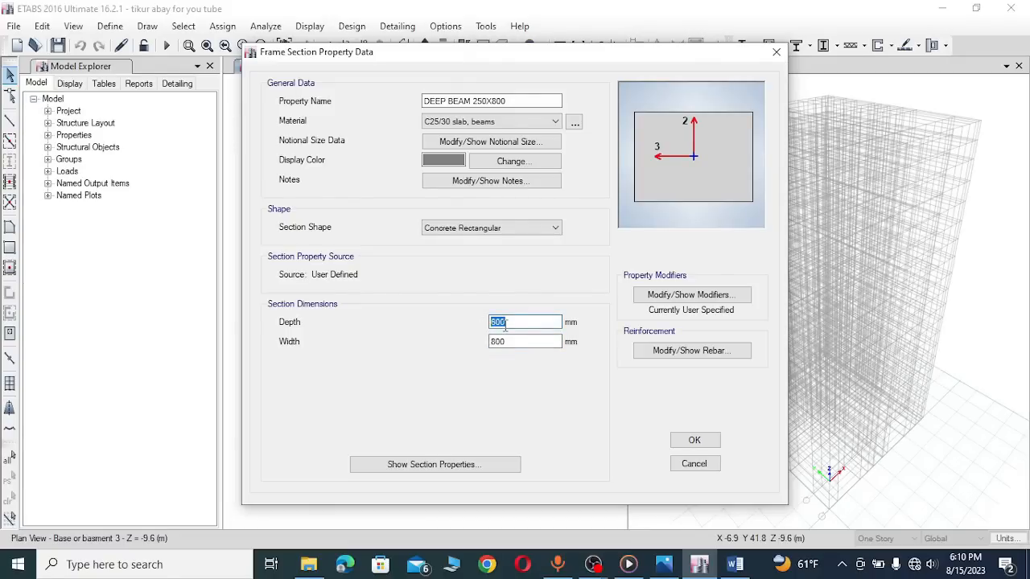
type("250")
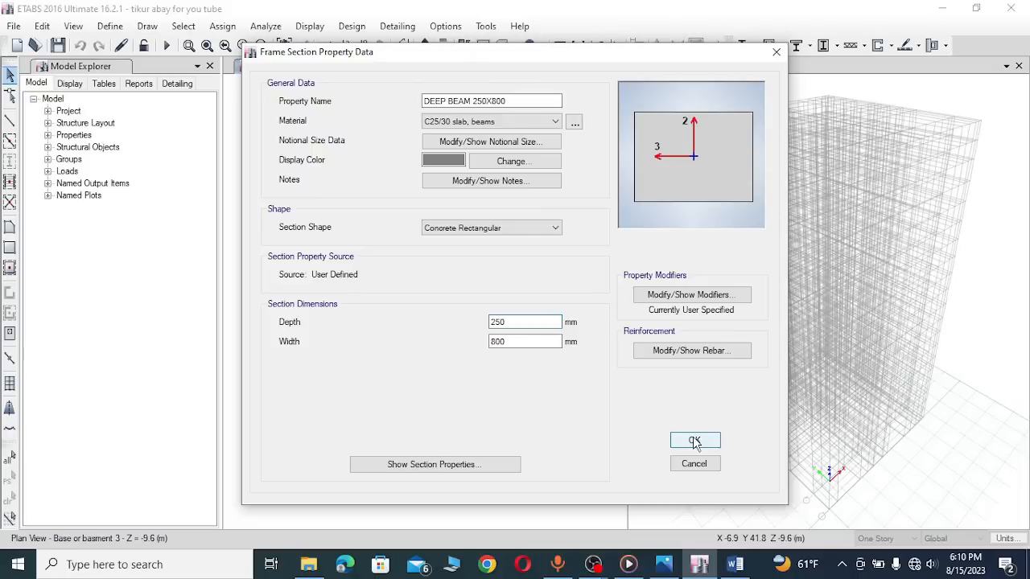
left_click(694, 441)
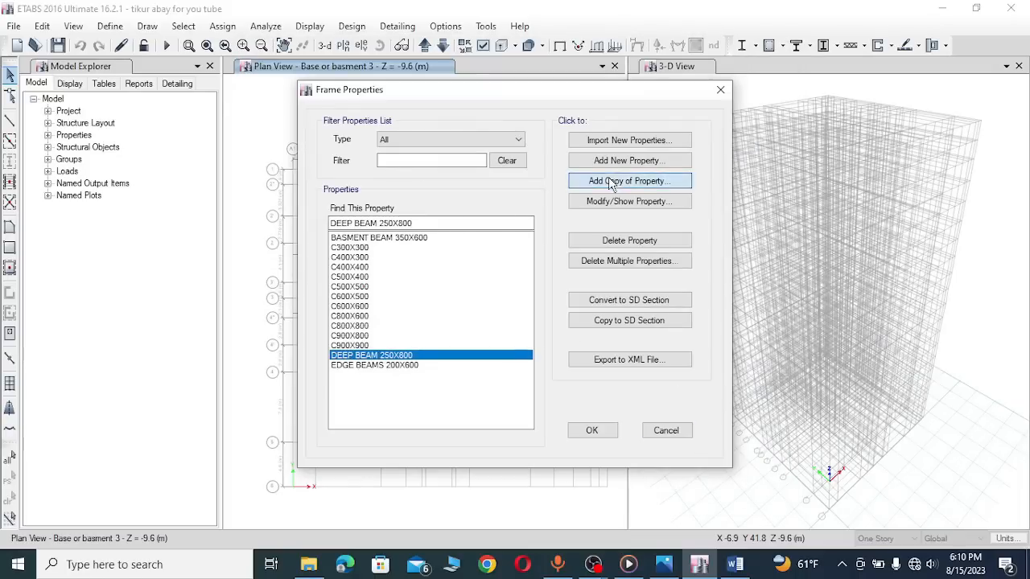
Step: Add a copy of the deep beam section named MECH BEAM 300X500, with width 300 mm and depth 500 mm
left_click(569, 187)
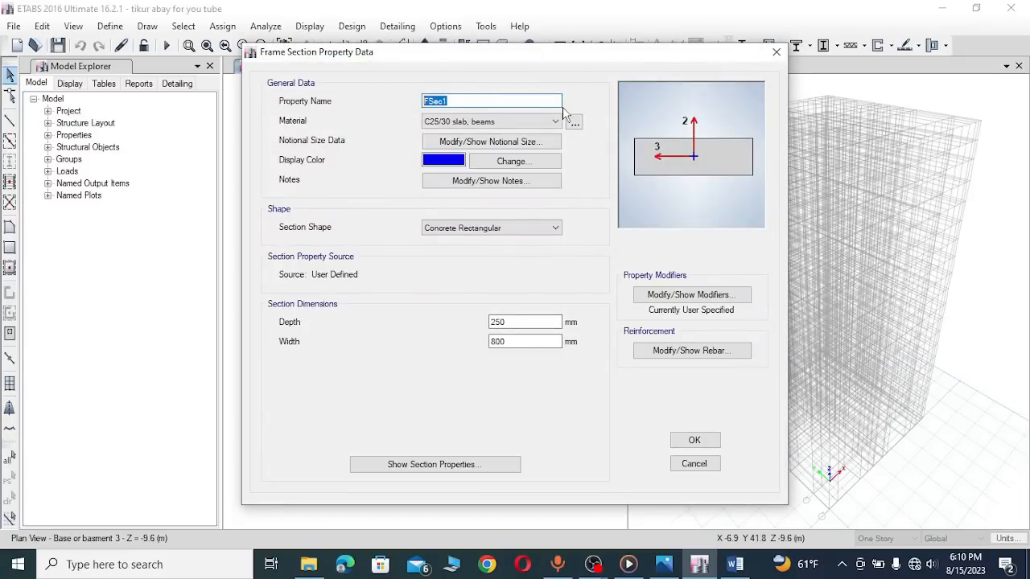
type("MECH BEAM")
type("300X500")
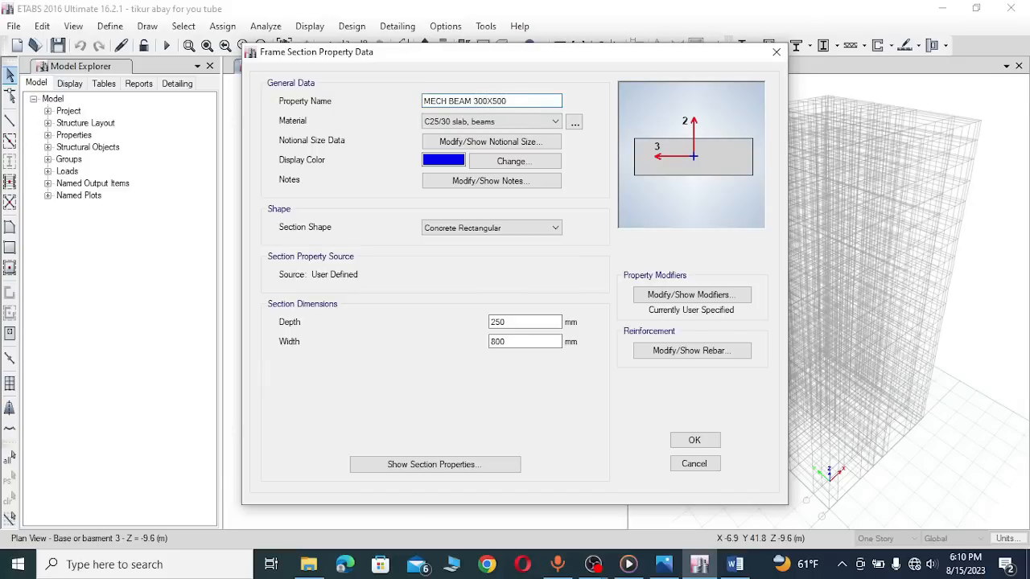
left_click_drag(512, 343, 468, 346)
type("300")
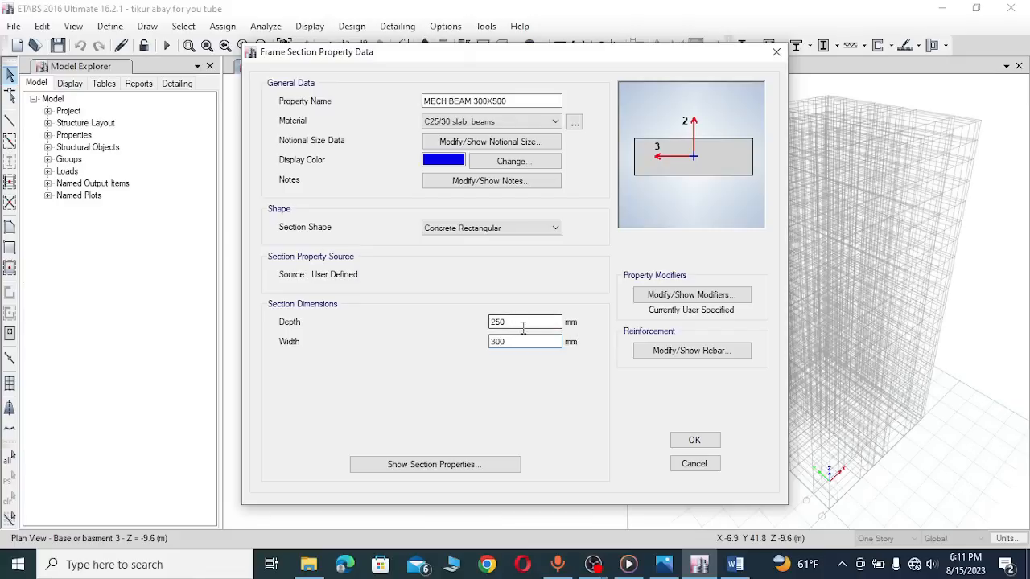
double_click(523, 322)
type("50")
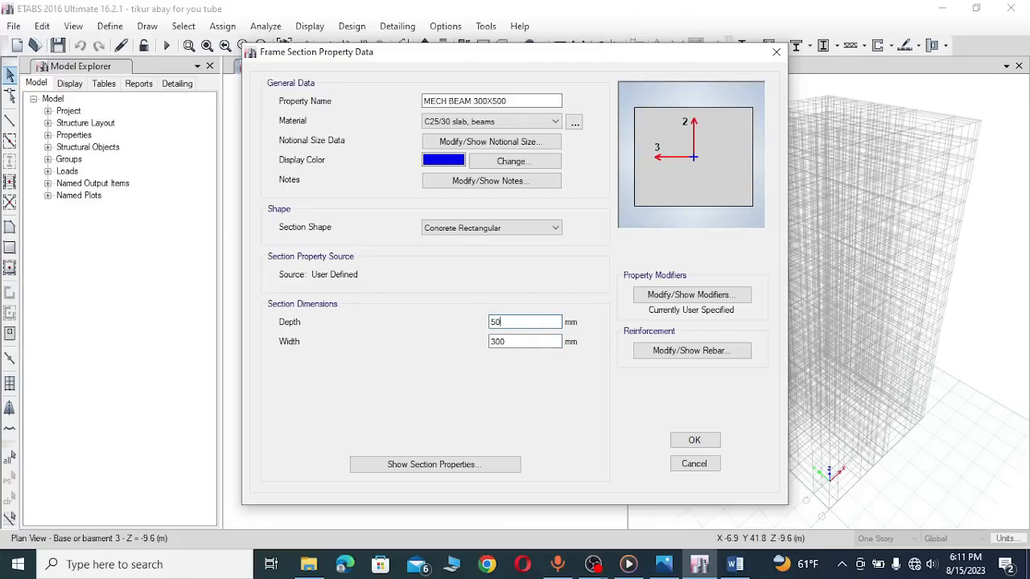
left_click(695, 441)
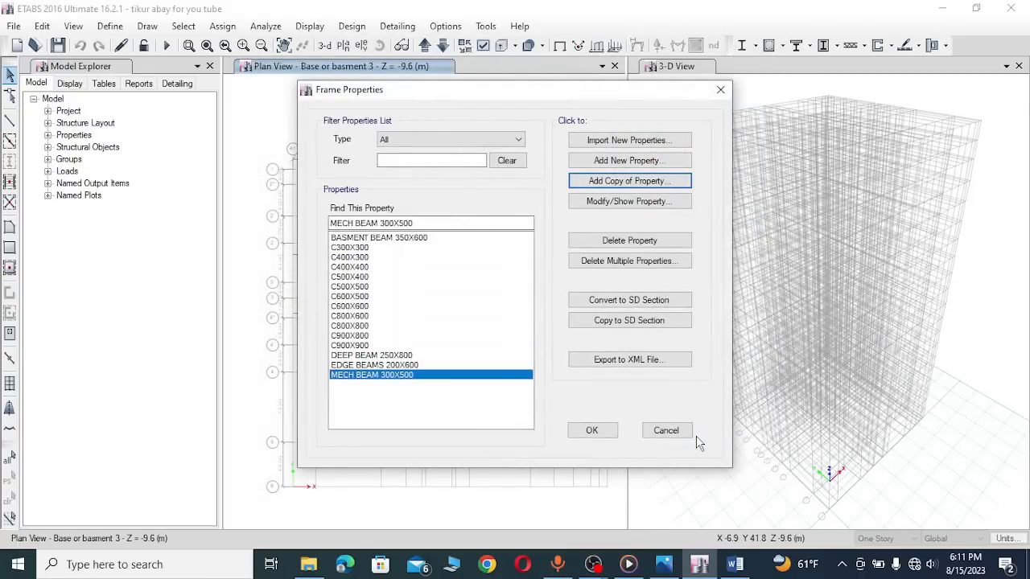
Step: Add a copy of the MECH BEAM section named BEAM 250X600, 250 mm wide and 600 mm deep, and accept the frame properties
left_click(612, 181)
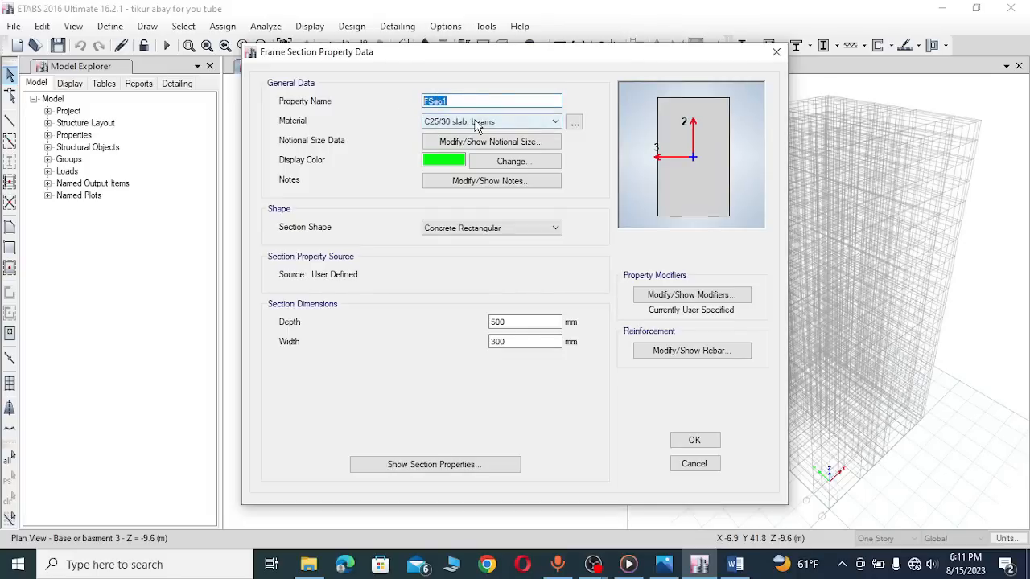
type("BEAM 250X600")
left_click_drag(517, 342, 497, 342)
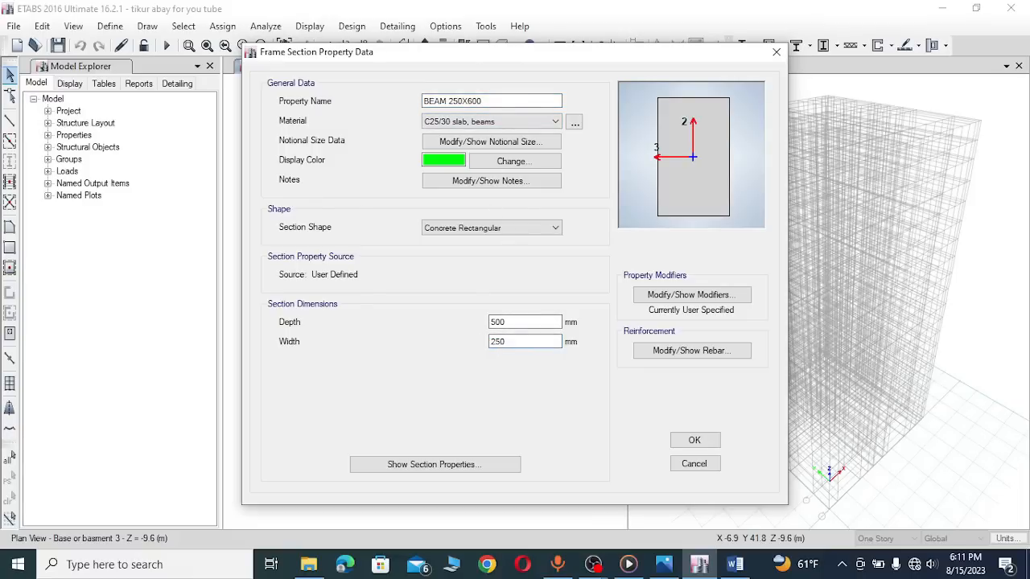
double_click(505, 323)
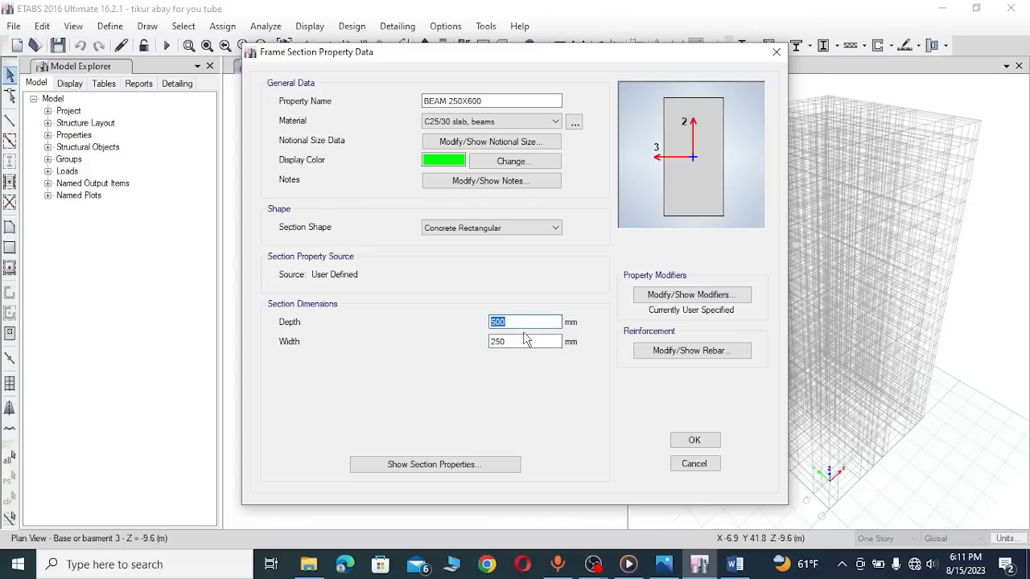
type("600")
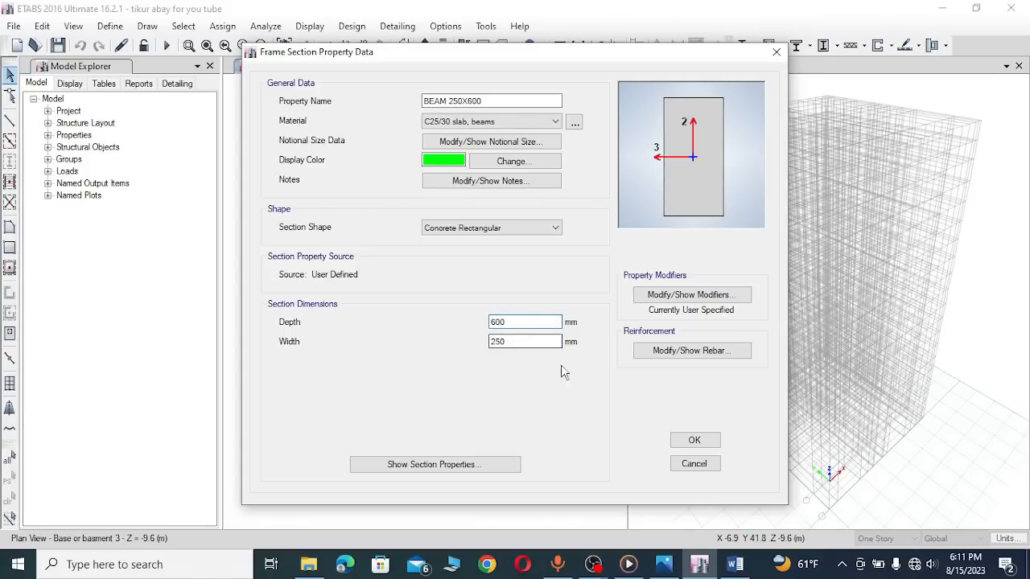
left_click(706, 442)
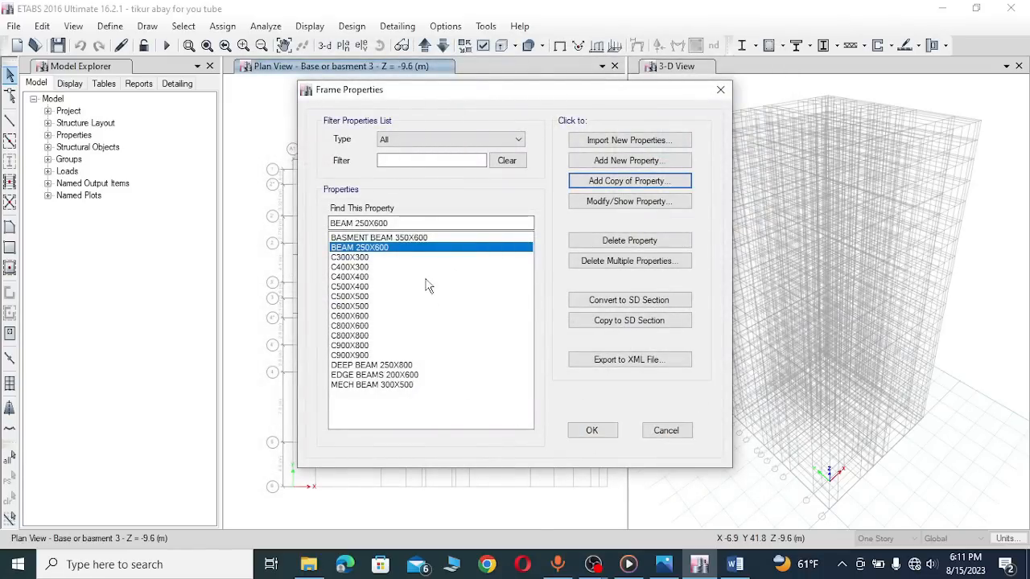
left_click(592, 431)
Step: Start a slab section property named RUMP SLAB and assign it the material C25/30 slab, beams
left_click(110, 27)
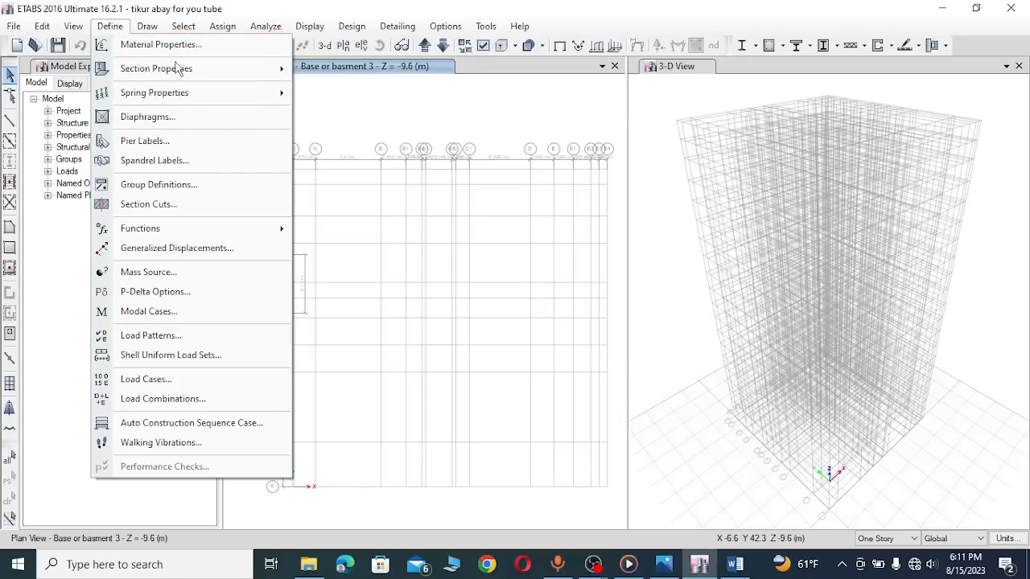
mouse_move(169, 70)
left_click(362, 115)
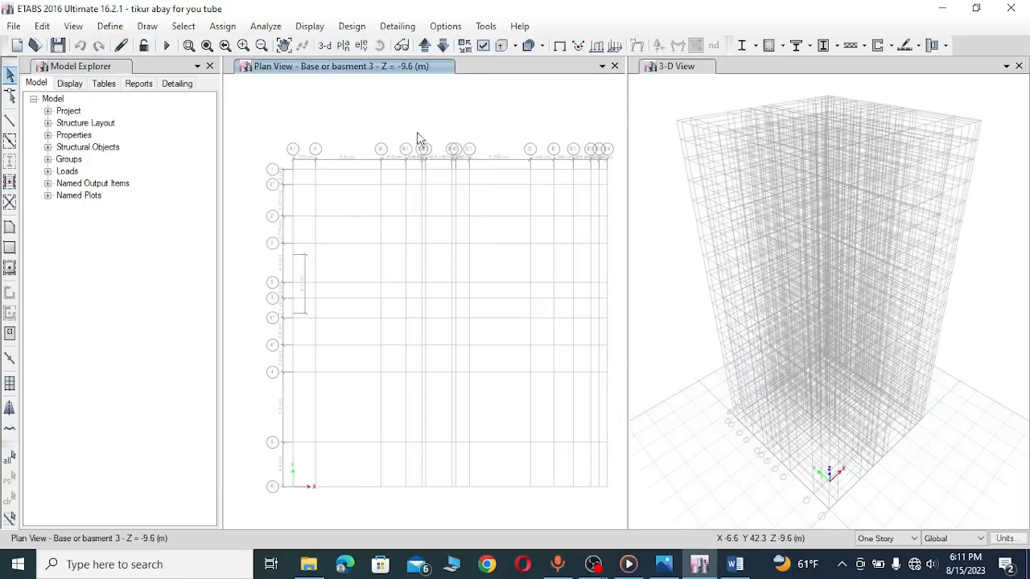
left_click(388, 233)
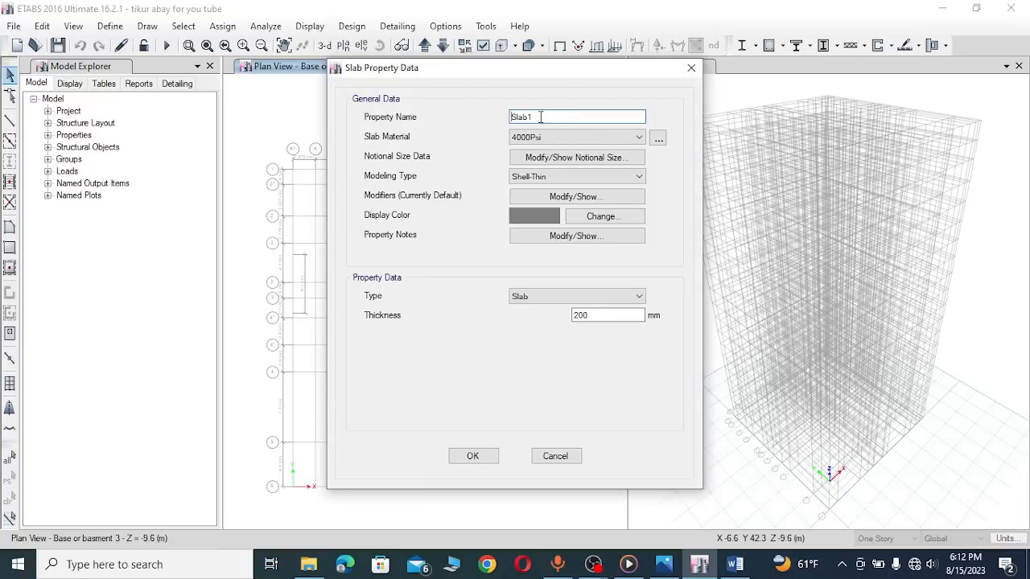
left_click_drag(541, 116, 497, 114)
type("RUMP SLAB")
left_click(558, 139)
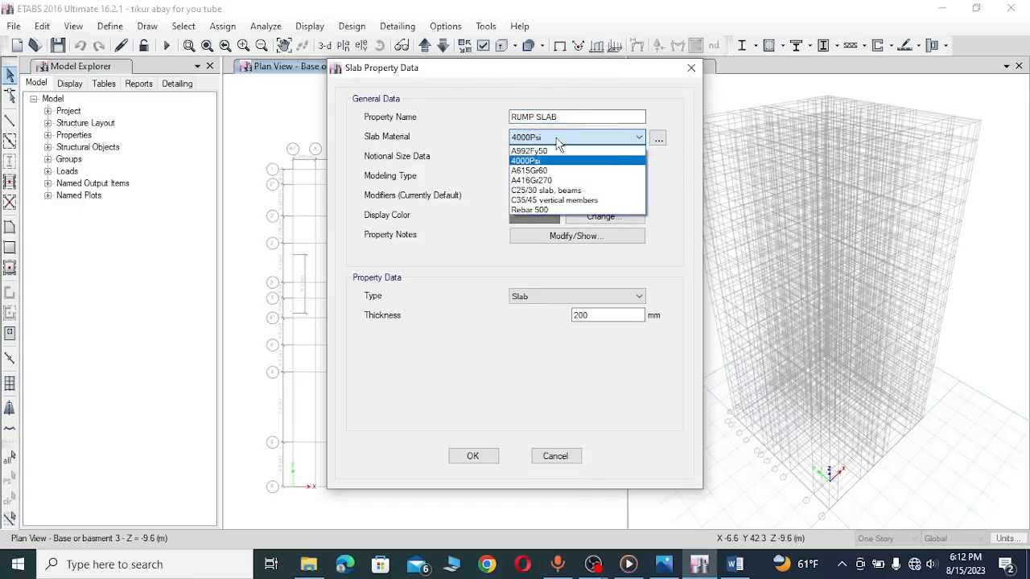
left_click(552, 191)
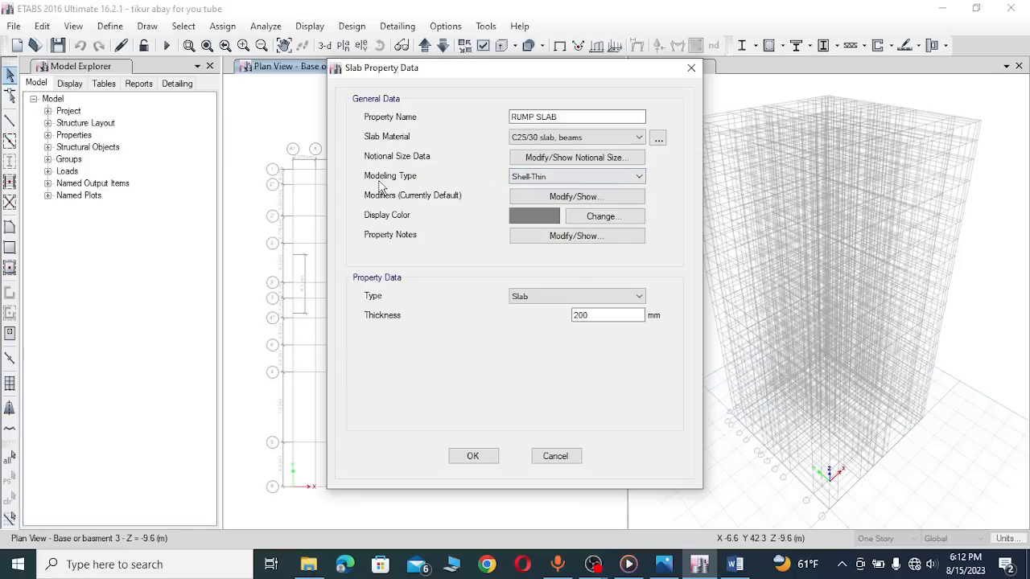
Step: Use the Shell-Thin modeling type for RUMP SLAB and set its thickness to 200 mm
left_click(579, 178)
left_click(579, 178)
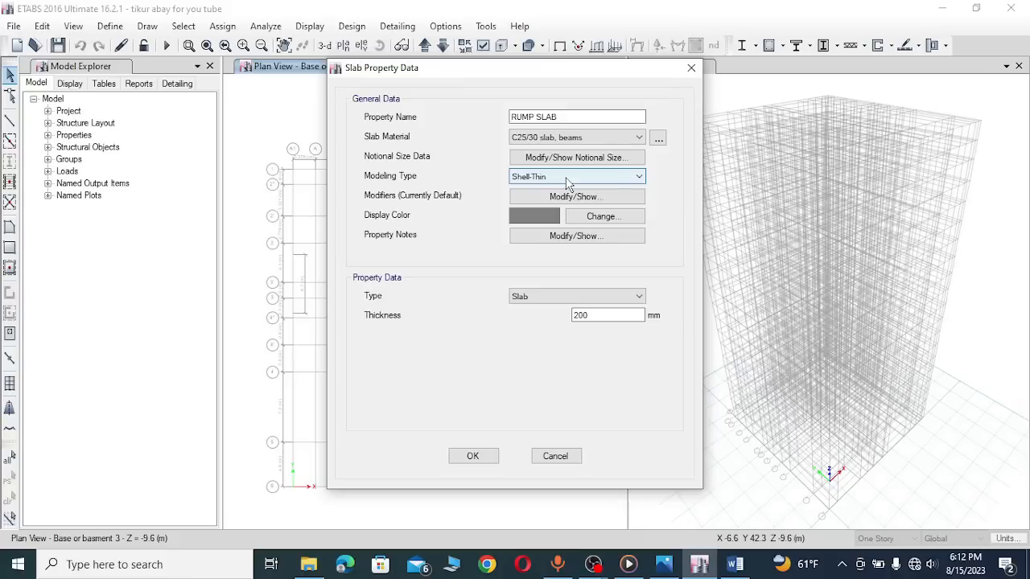
left_click(568, 177)
left_click(566, 181)
double_click(597, 315)
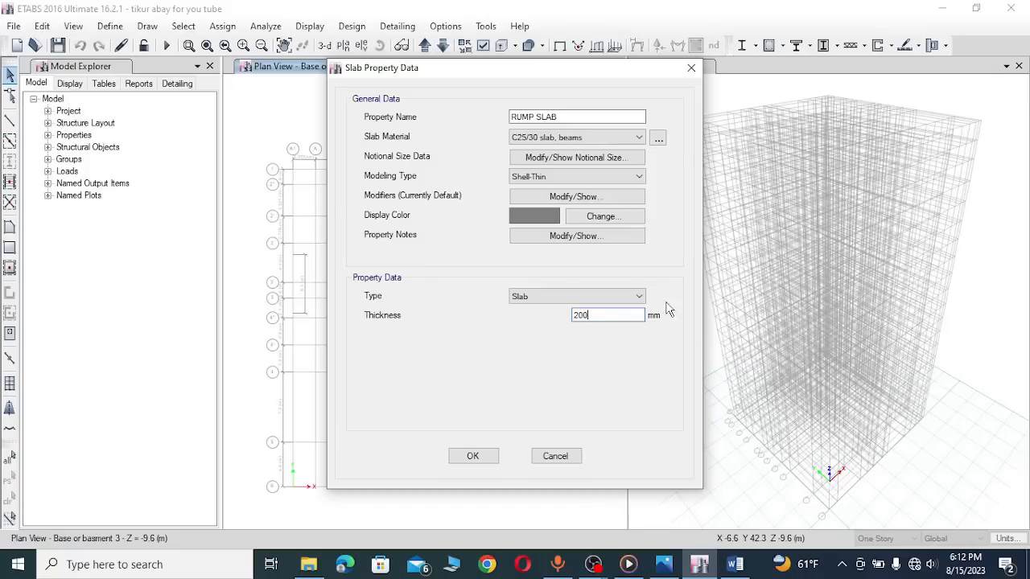
Step: Examine the property notes and notional size data of RUMP SLAB without changing them
left_click(583, 236)
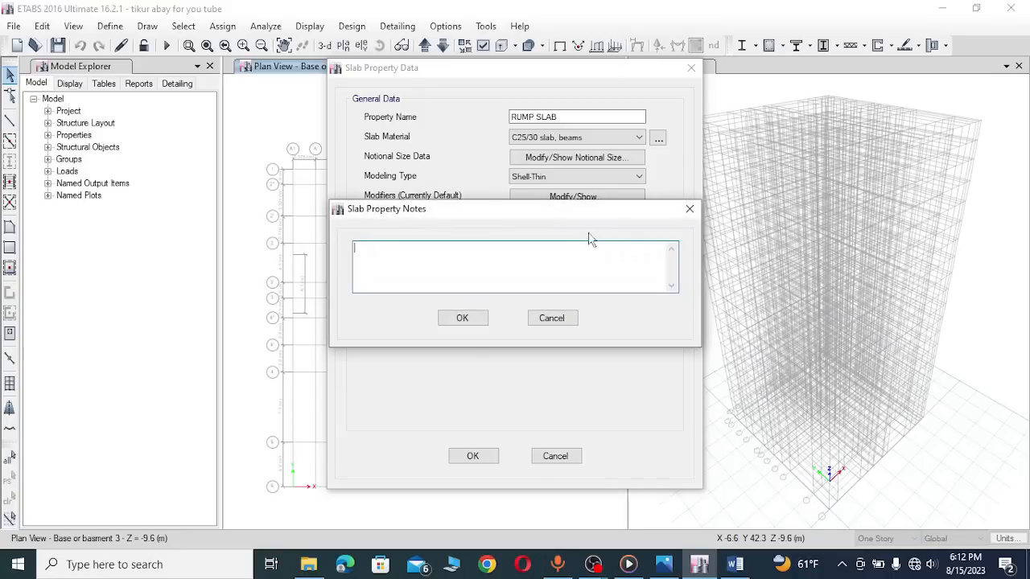
left_click(683, 212)
left_click(553, 158)
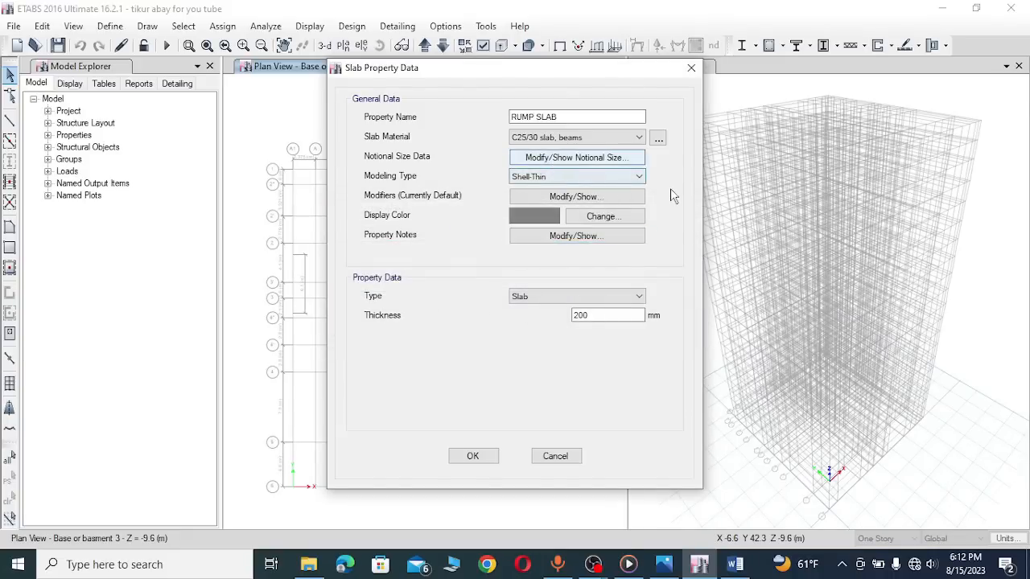
left_click(555, 327)
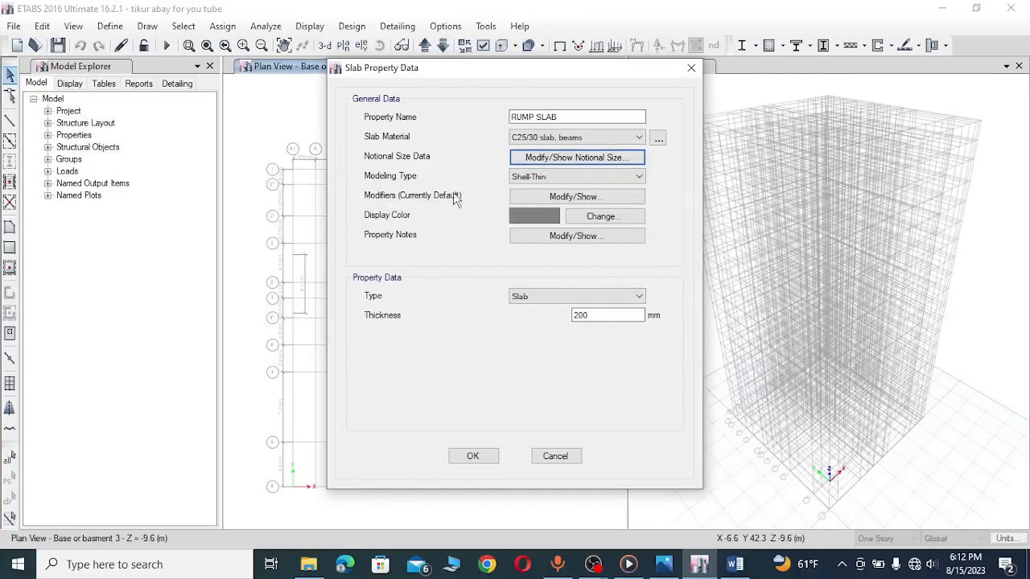
left_click(572, 235)
left_click(555, 320)
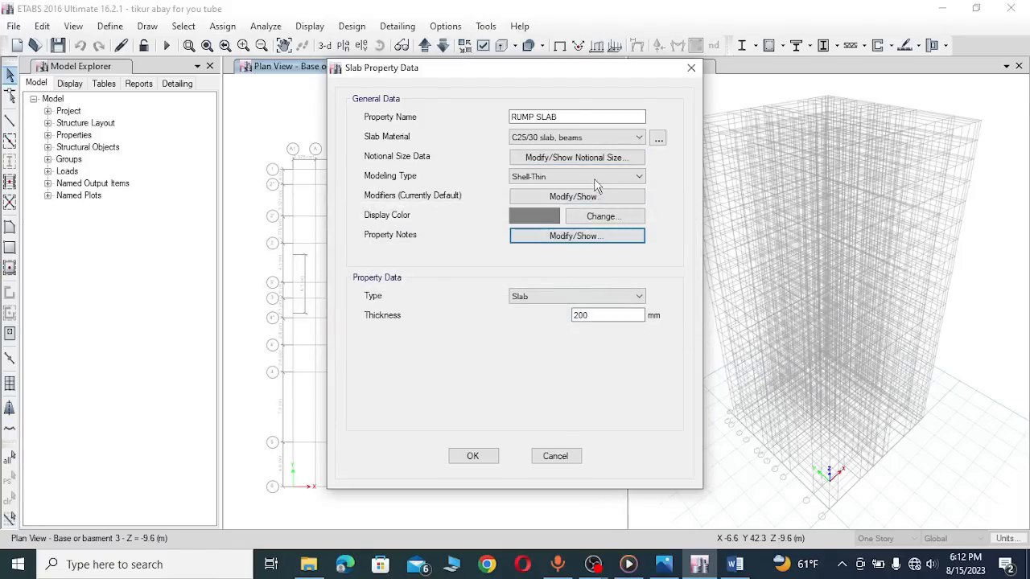
left_click(578, 159)
left_click(562, 326)
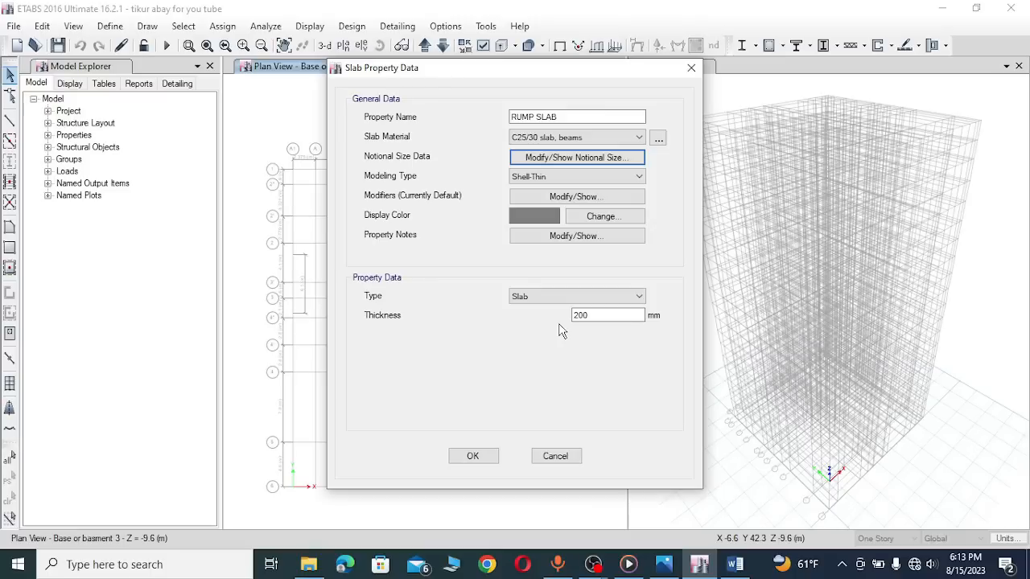
Step: Accept the RUMP SLAB property, reopen it for modification and open its property/stiffness modification factors
left_click(599, 315)
left_click(473, 456)
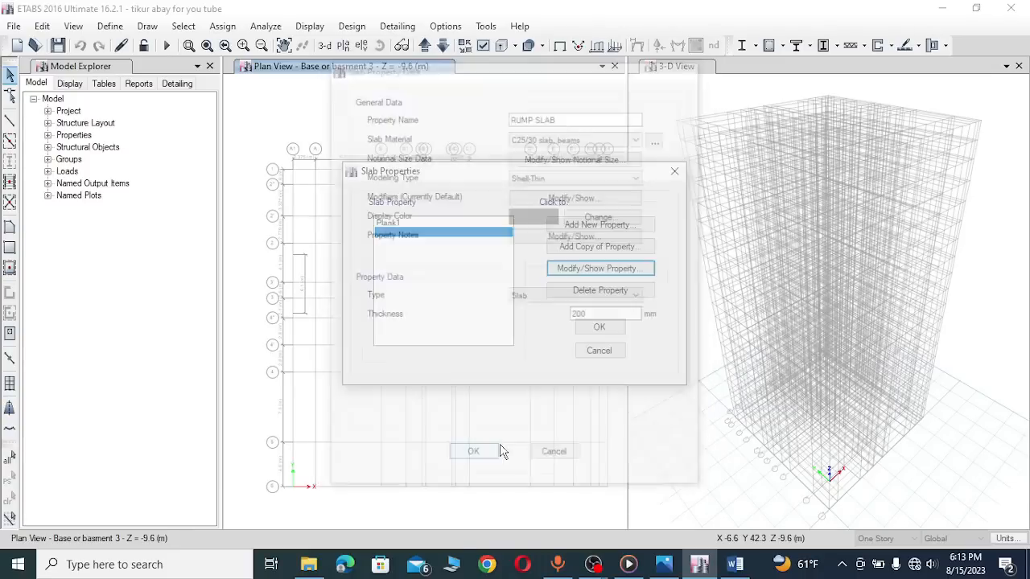
left_click(595, 270)
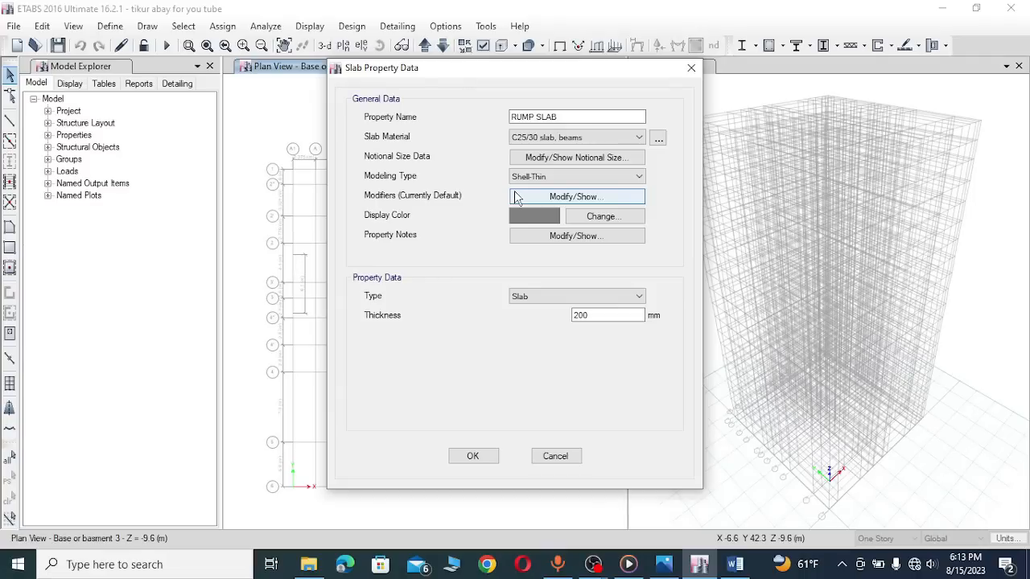
left_click(515, 198)
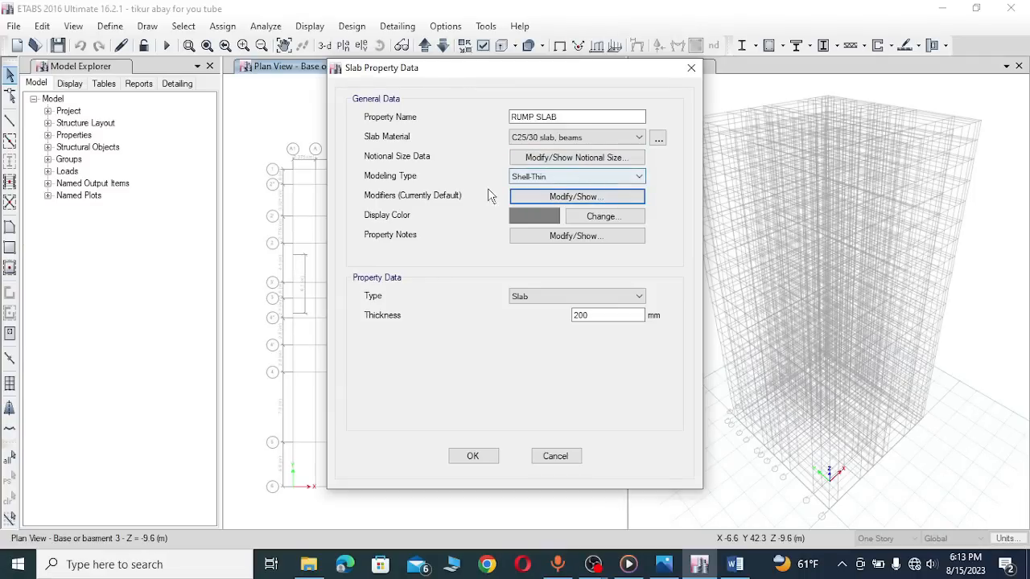
left_click(577, 197)
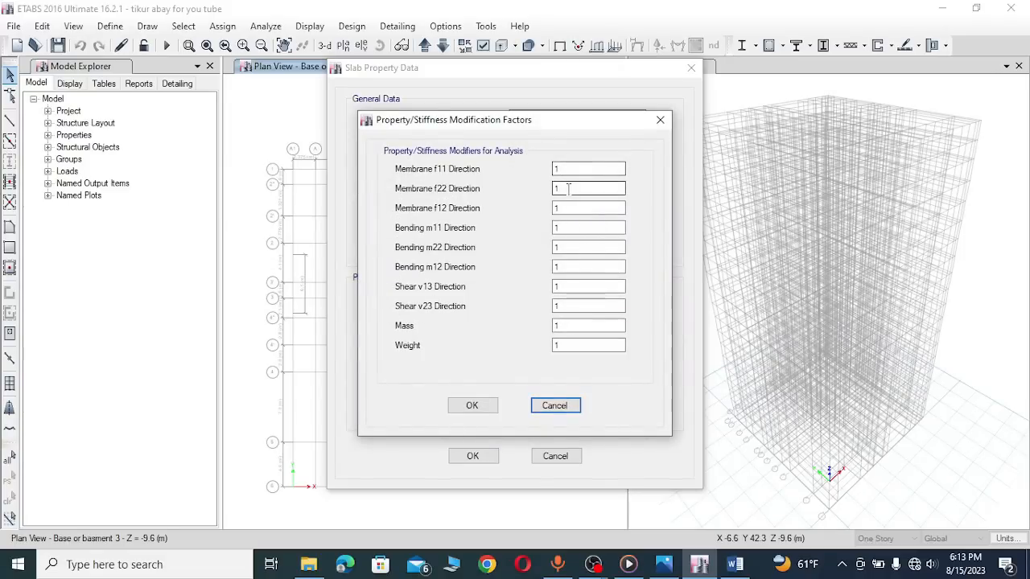
left_click_drag(566, 170, 553, 169)
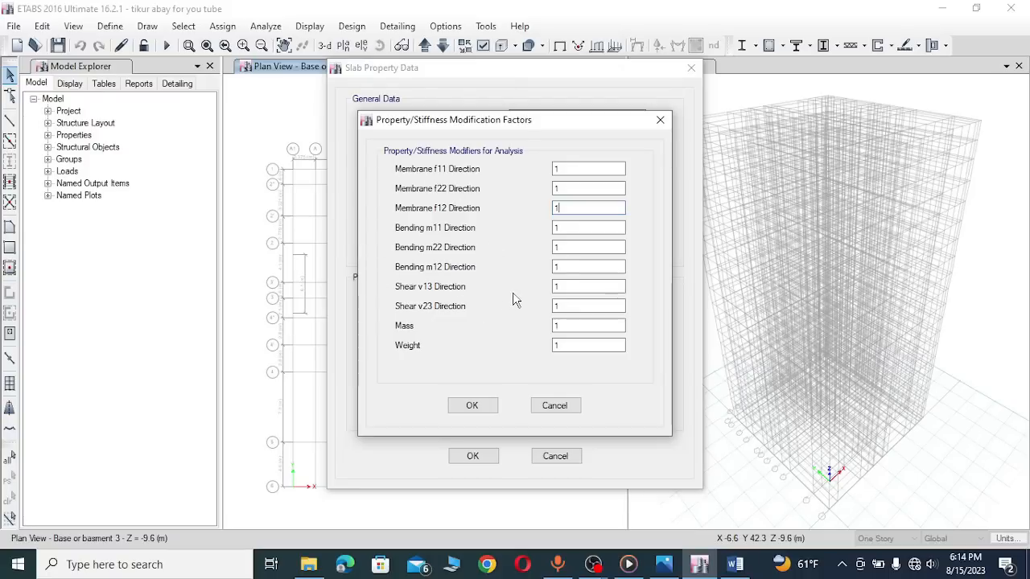
Step: Switch to the Word notes and examine the recommended slab stiffness modifiers and the ETABS convention for V, F and M
left_click(735, 564)
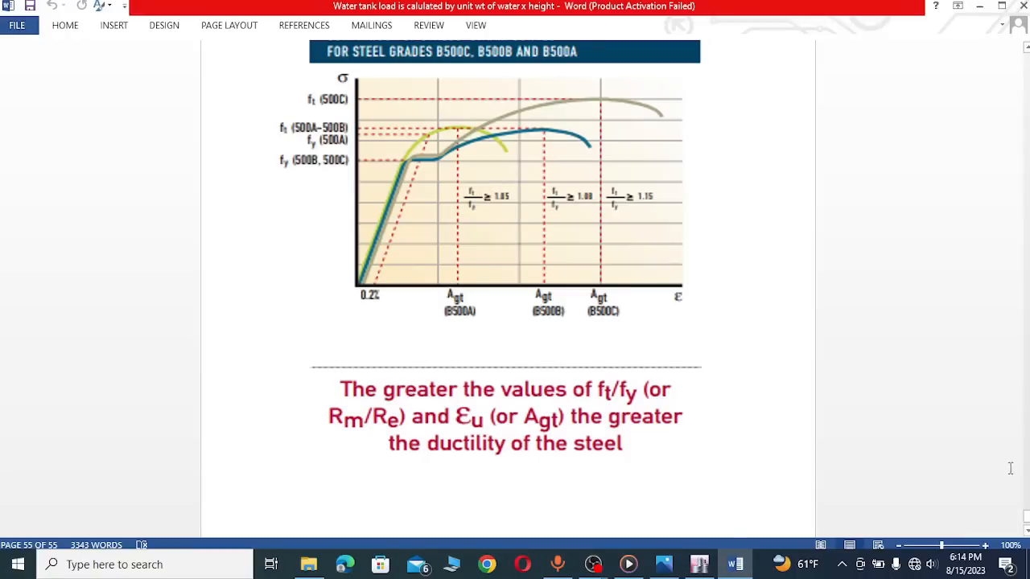
left_click_drag(1027, 523, 1026, 499)
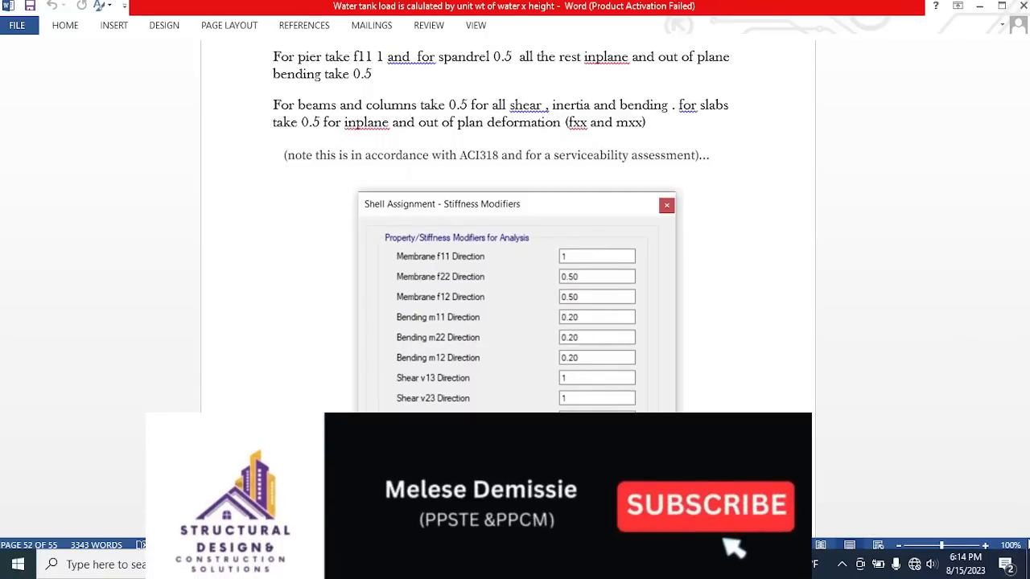
left_click(1026, 531)
left_click(1026, 531)
left_click(1026, 531)
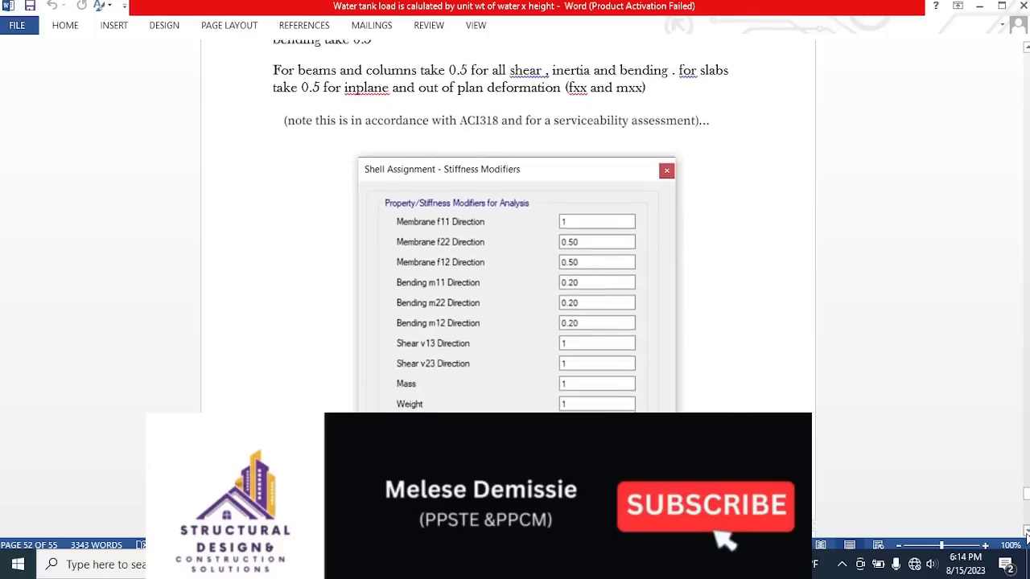
left_click(1026, 531)
left_click(1026, 531)
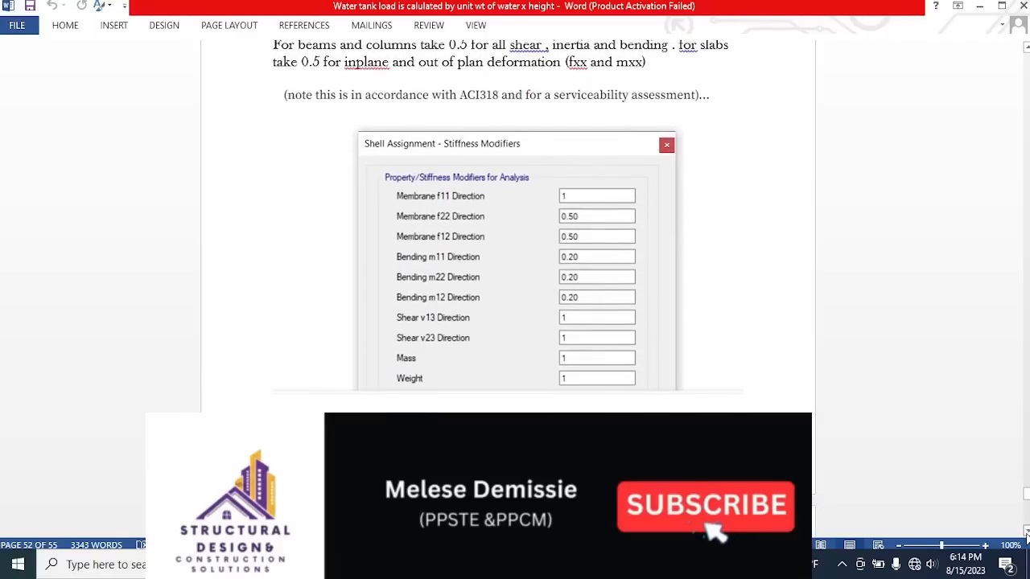
left_click(1027, 531)
left_click(1027, 530)
left_click(1026, 531)
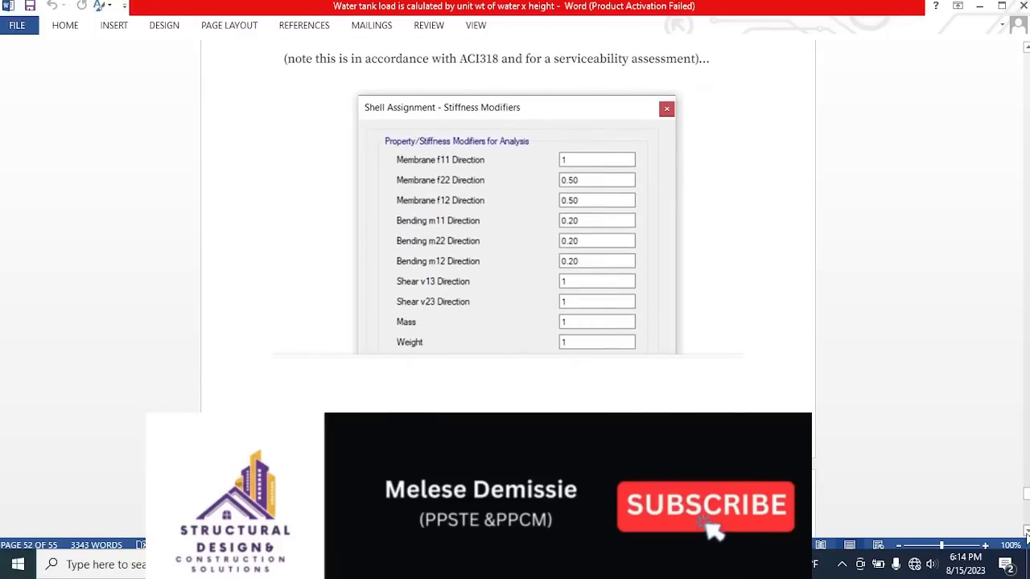
left_click_drag(1026, 507, 1026, 506)
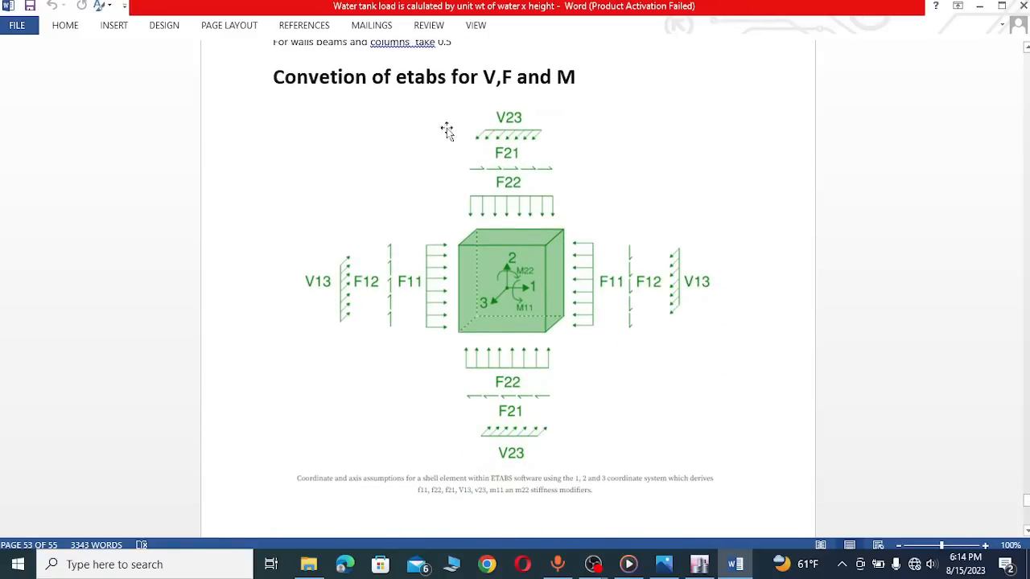
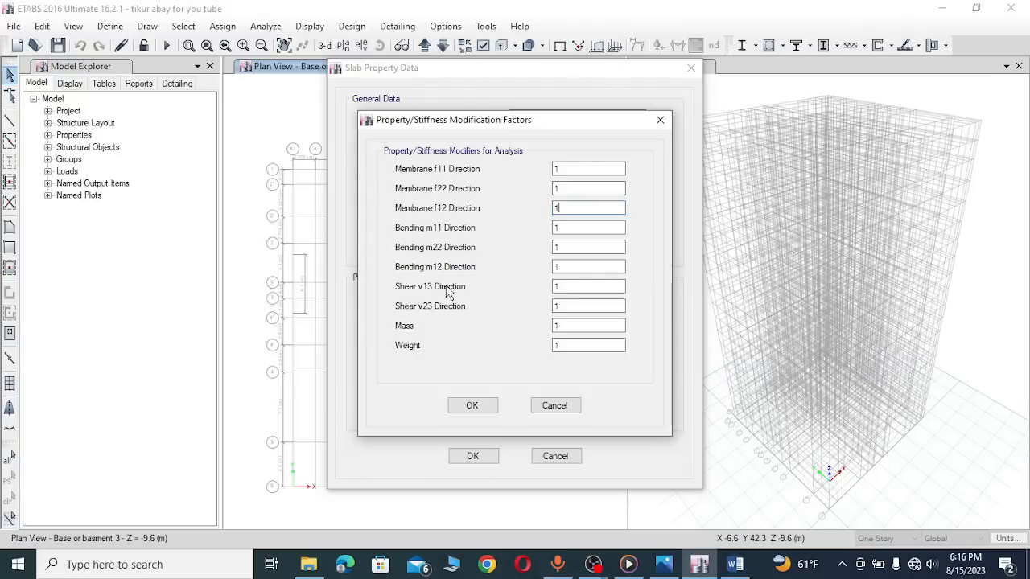
key("ctrl+2")
mouse_move(446, 221)
left_mouse_down()
mouse_move(390, 229)
mouse_move(403, 295)
mouse_move(396, 275)
mouse_move(473, 277)
mouse_move(480, 233)
mouse_move(432, 217)
mouse_move(500, 224)
mouse_move(526, 256)
mouse_move(535, 239)
mouse_move(507, 293)
mouse_move(508, 278)
left_mouse_up()
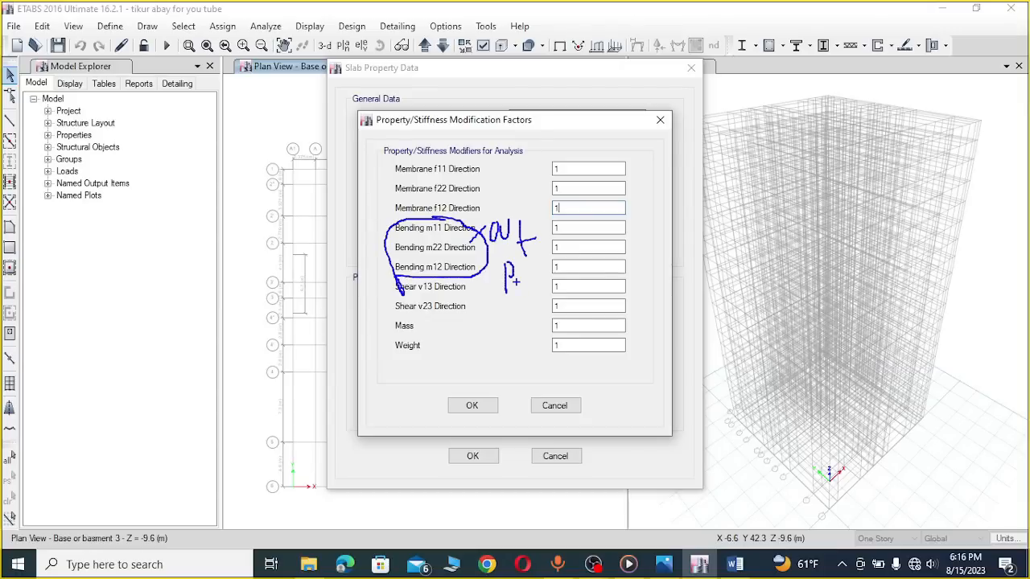
mouse_move(474, 150)
left_mouse_down()
mouse_move(398, 205)
mouse_move(489, 161)
mouse_move(504, 182)
mouse_move(509, 159)
mouse_move(521, 184)
left_mouse_up()
mouse_move(517, 166)
left_mouse_down()
mouse_move(518, 183)
mouse_move(528, 179)
left_mouse_up()
left_click_drag(540, 140, 531, 167)
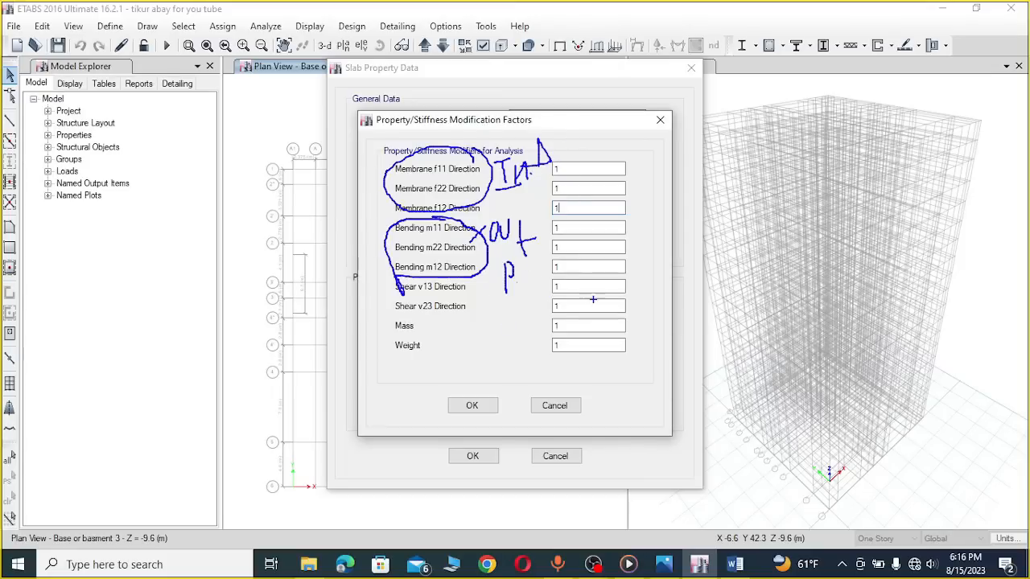
key("Escape")
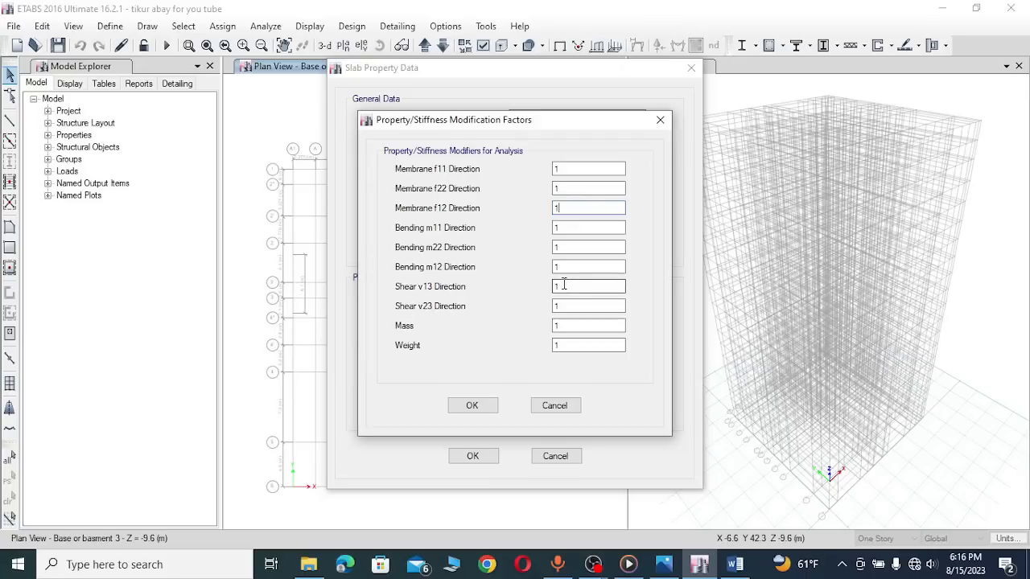
Step: Set the membrane f11, f22 and f12 stiffness modifiers of RUMP SLAB to 0.5
double_click(556, 169)
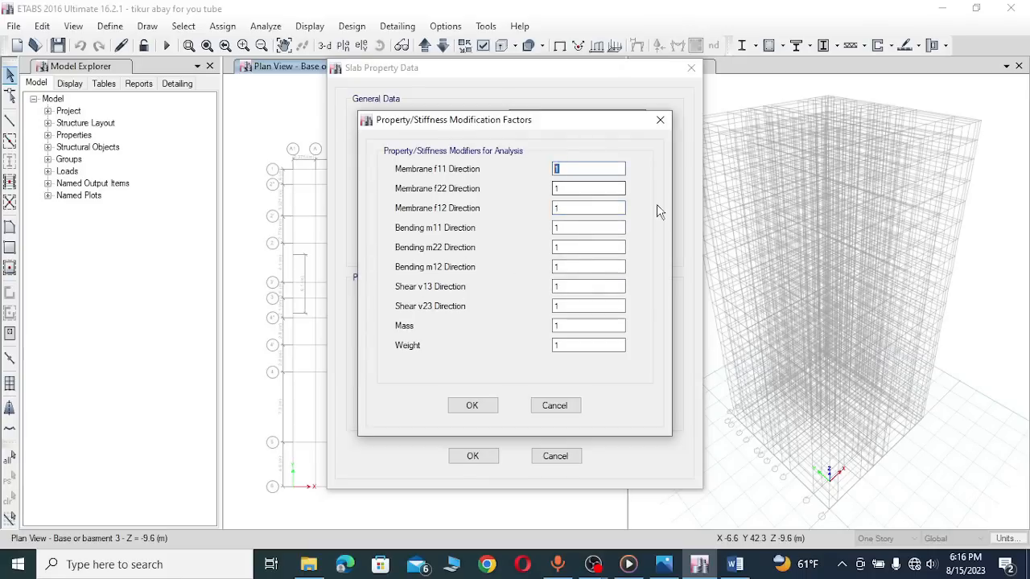
type("0.5")
double_click(558, 169)
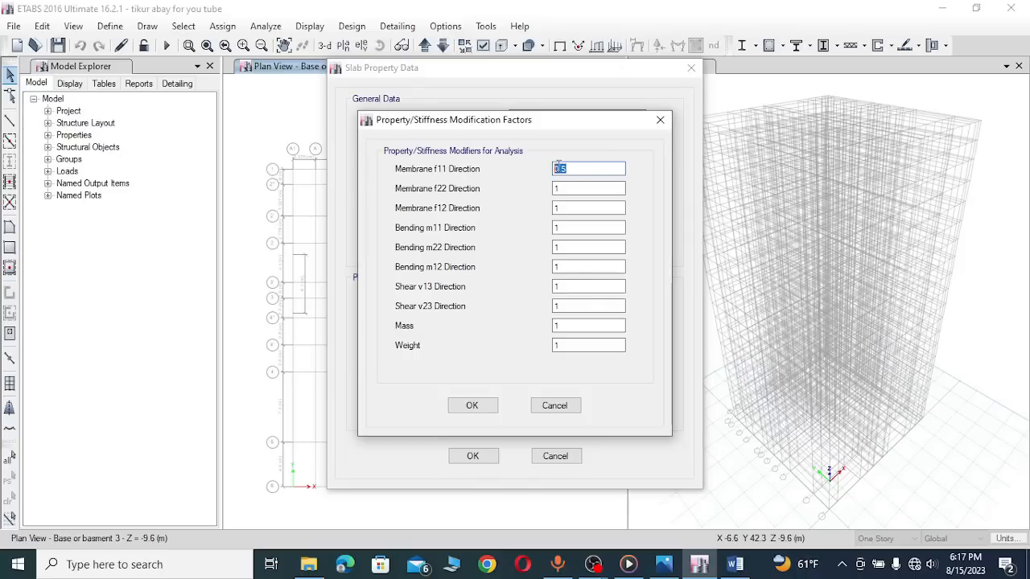
right_click(558, 168)
left_click(595, 213)
double_click(551, 189)
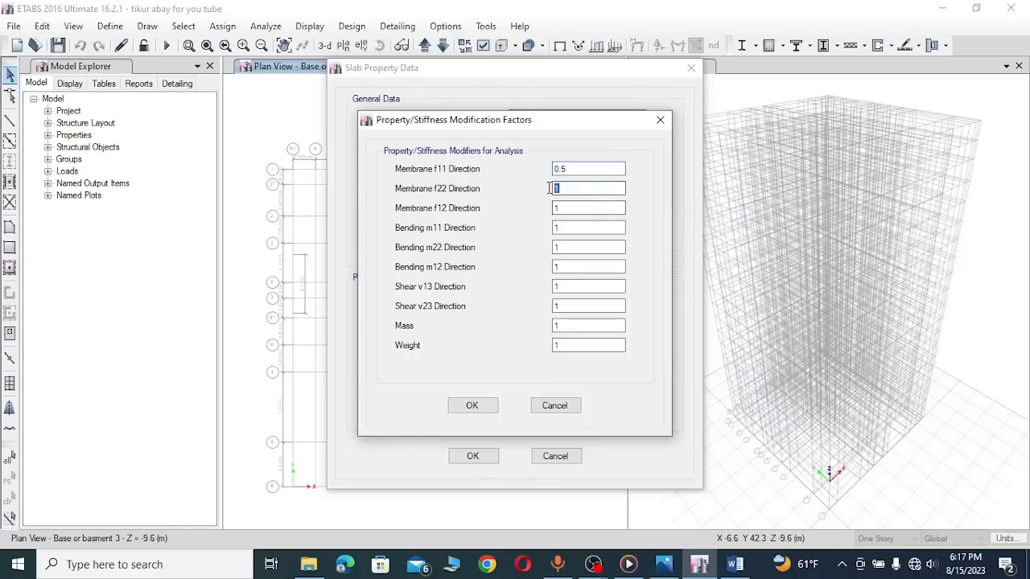
right_click(552, 188)
left_click(599, 251)
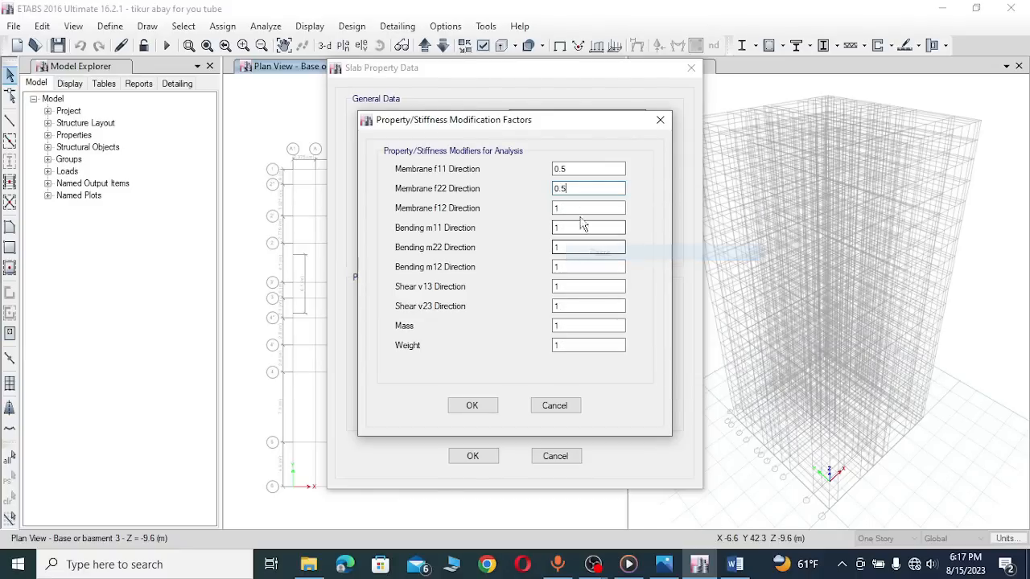
double_click(555, 208)
right_click(569, 210)
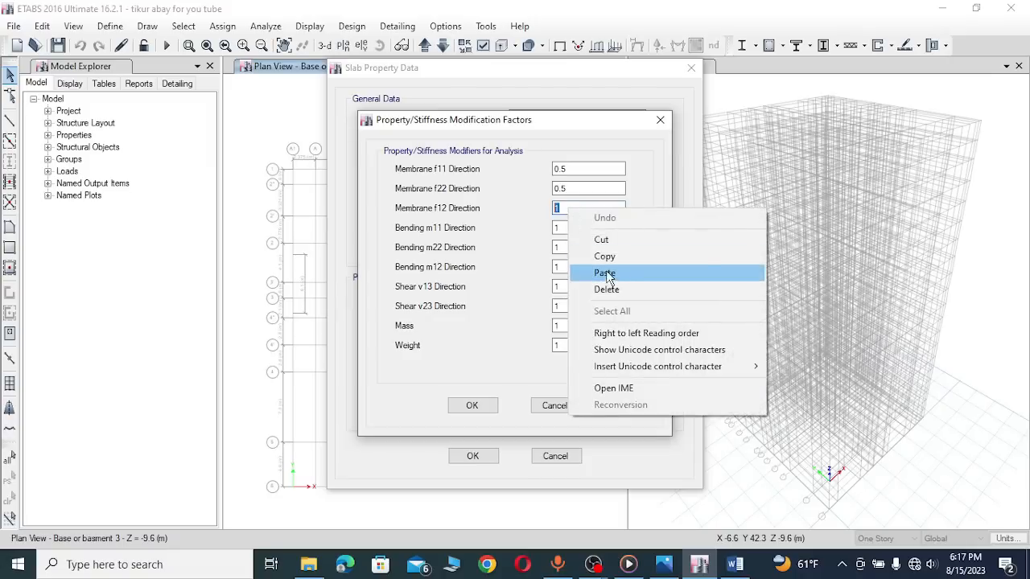
left_click(605, 275)
Step: Set the bending m11, m22 and m12 stiffness modifiers of RUMP SLAB to 0.5
double_click(557, 228)
right_click(568, 228)
left_click(601, 293)
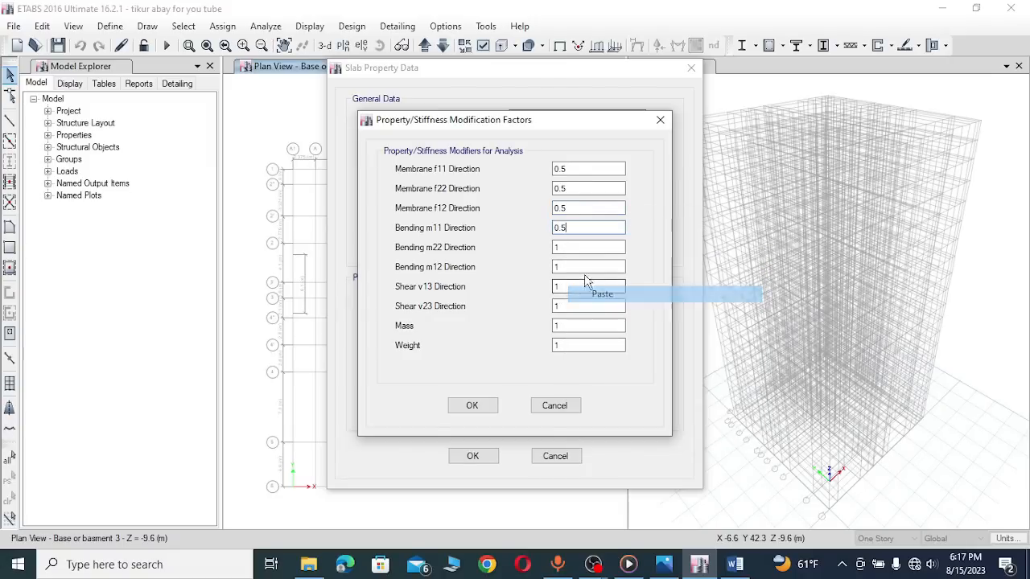
double_click(557, 246)
right_click(568, 247)
left_click(602, 315)
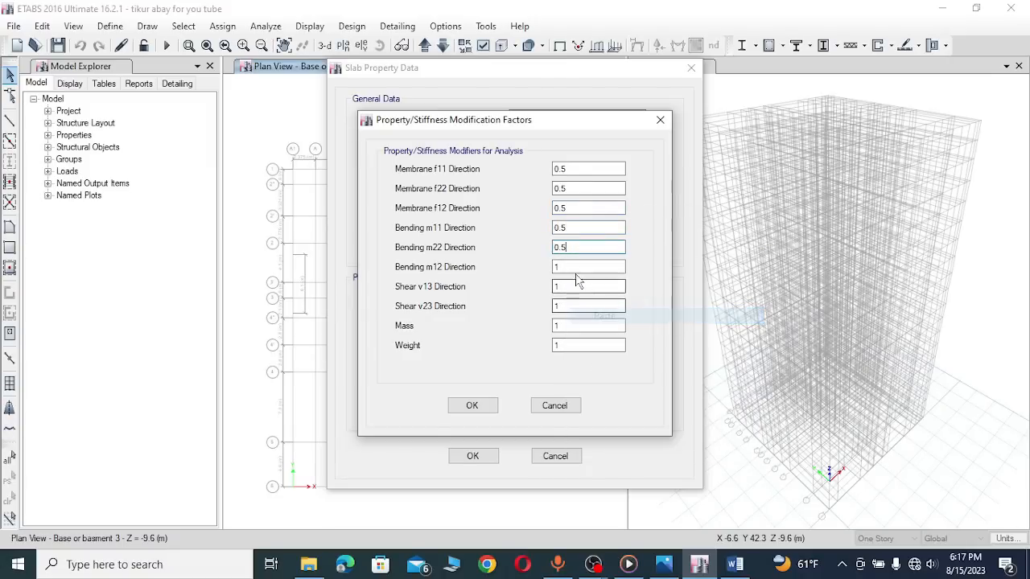
double_click(556, 267)
right_click(567, 267)
left_click(602, 332)
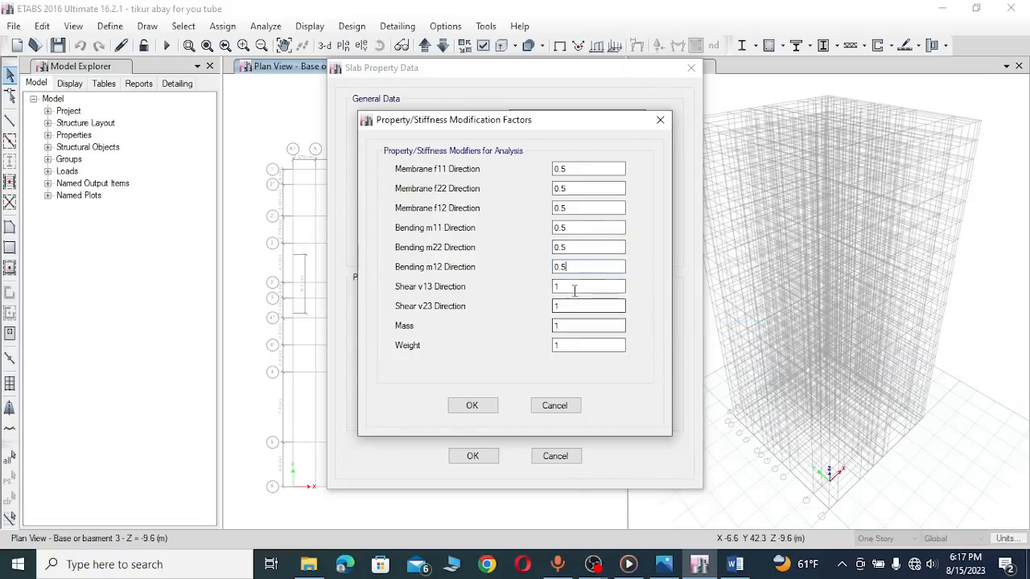
Step: Review the shear and mass modifiers, and accept the stiffness modification factors and the RUMP SLAB property data
left_click_drag(570, 290, 552, 291)
left_click(571, 288)
left_click(568, 311)
left_click(563, 324)
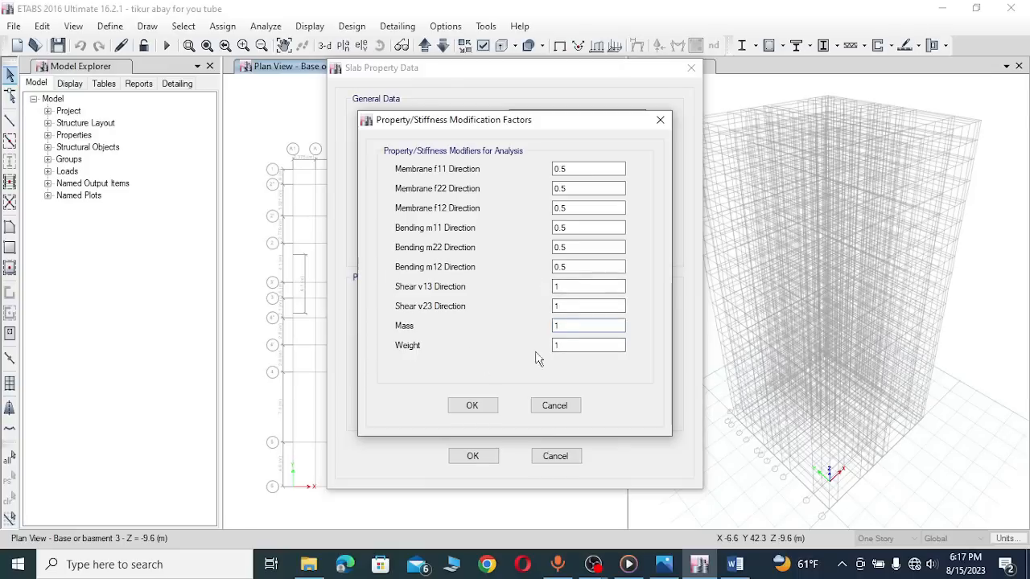
left_click(562, 287)
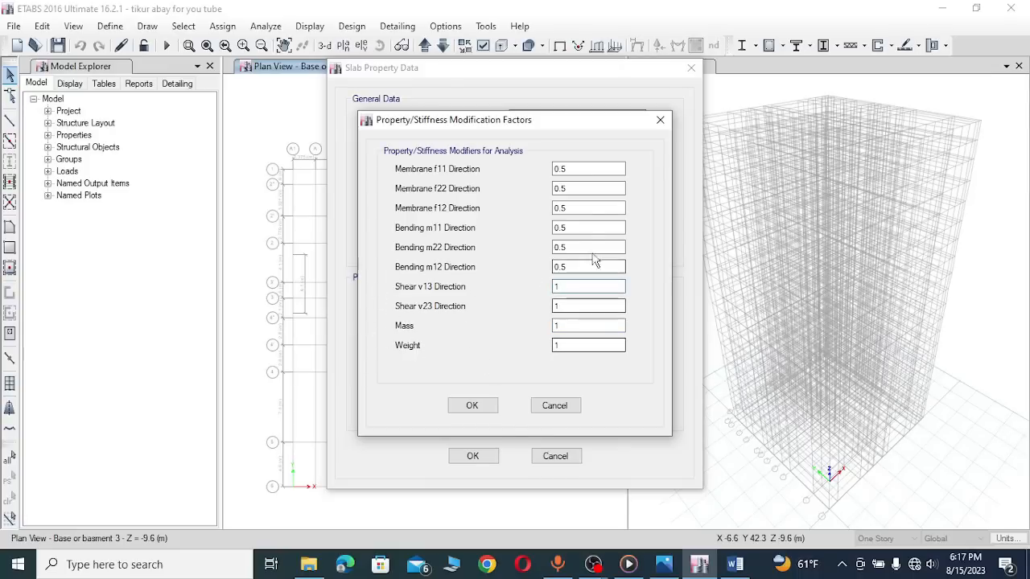
left_click(473, 407)
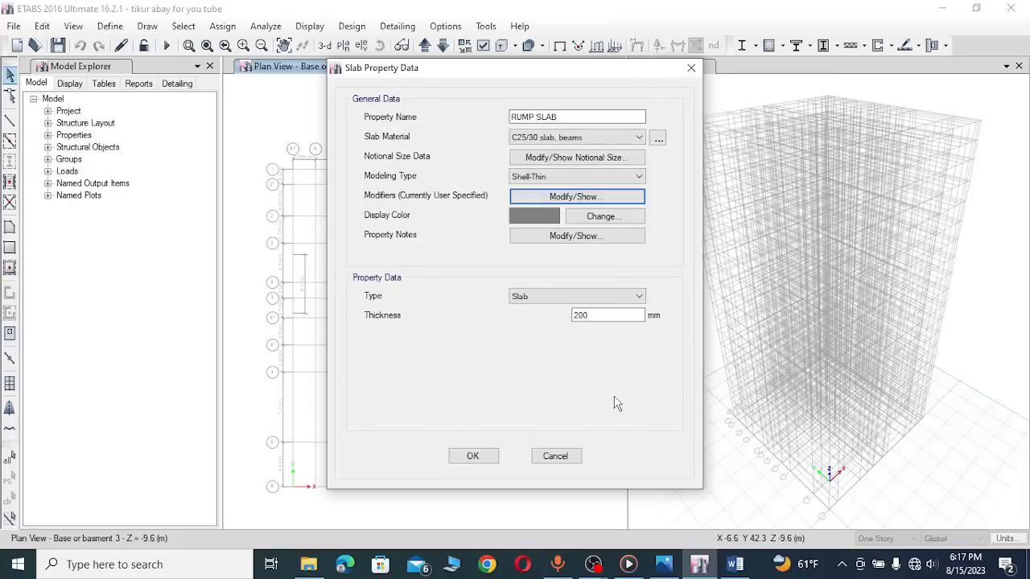
left_click(473, 457)
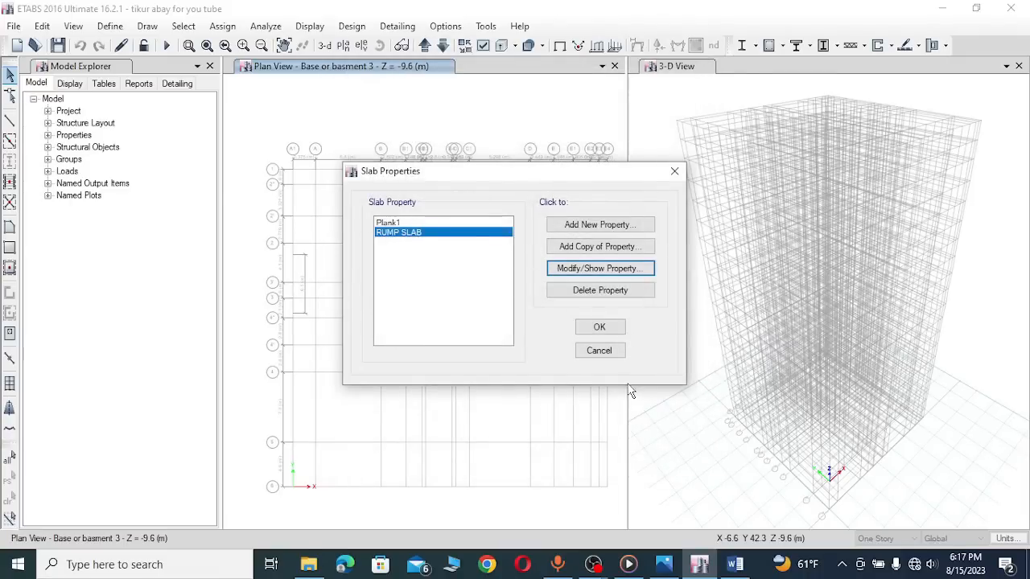
Step: Add a copy of the RUMP SLAB property named BASMENT SLAB with a thickness of 180 mm
left_click(607, 246)
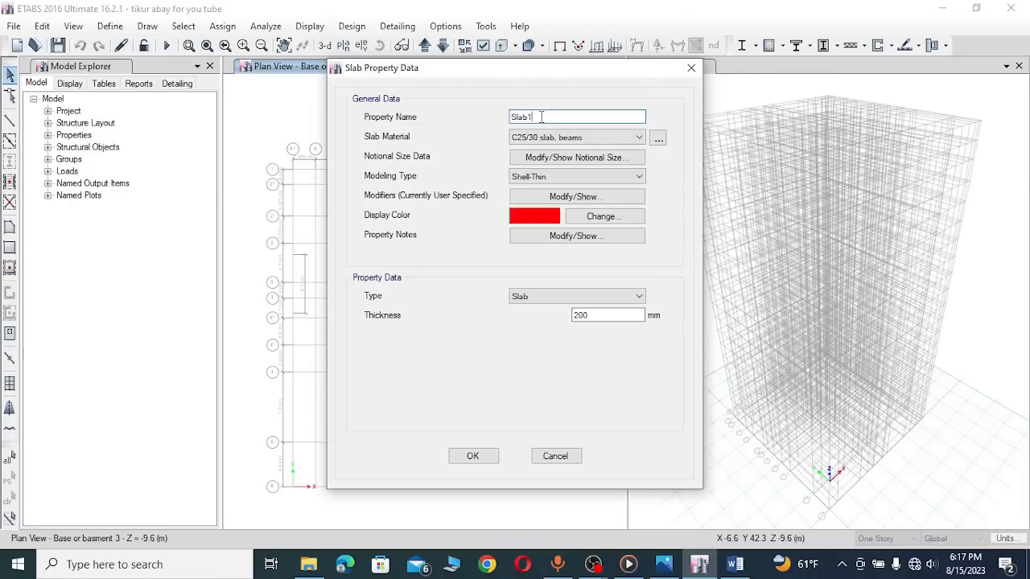
double_click(541, 117)
type("BASMENT SLAB")
double_click(586, 315)
type("180")
left_click(473, 455)
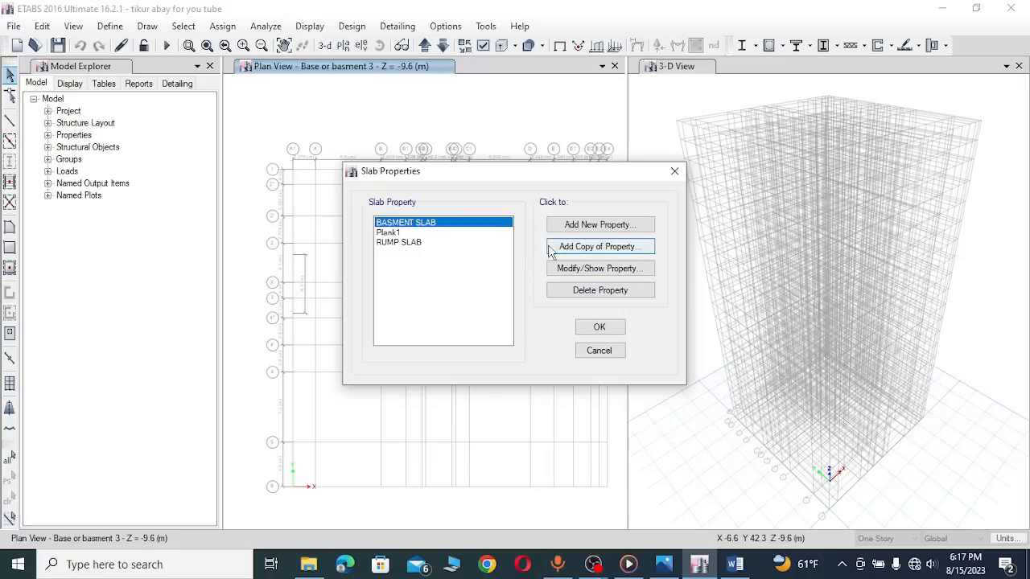
Step: Add a copy of the BASMENT SLAB property named FLAT SLAB 250 with a thickness of 250 mm
left_click(575, 246)
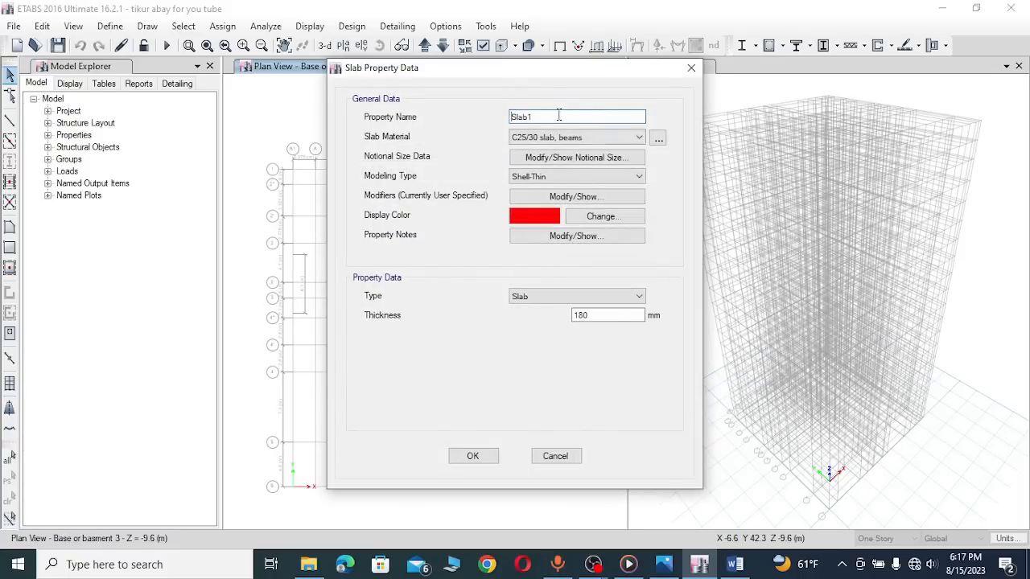
left_click_drag(549, 118, 477, 120)
type("FLAT SLAB 250")
left_click_drag(593, 315, 569, 320)
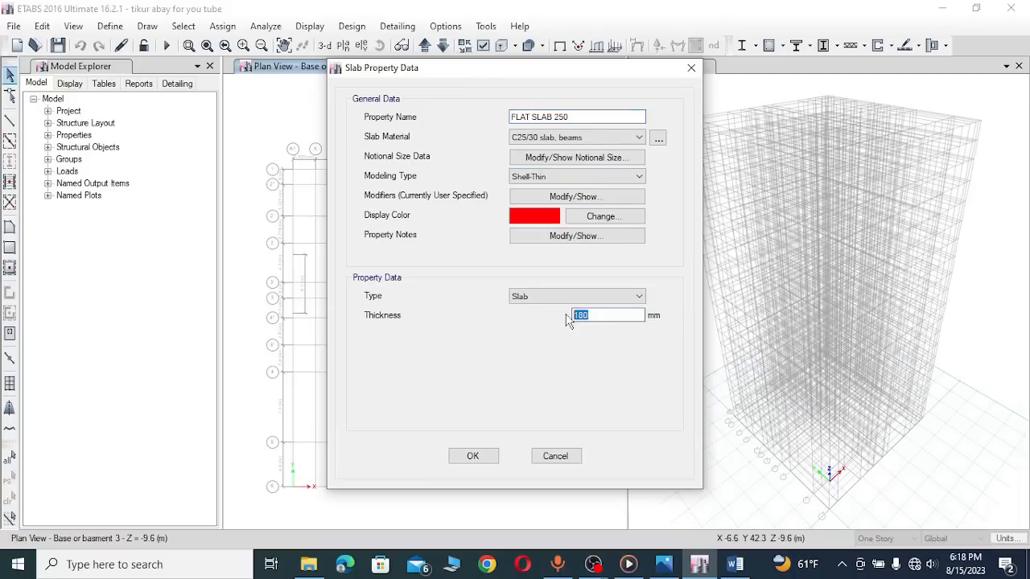
type("250")
left_click(472, 456)
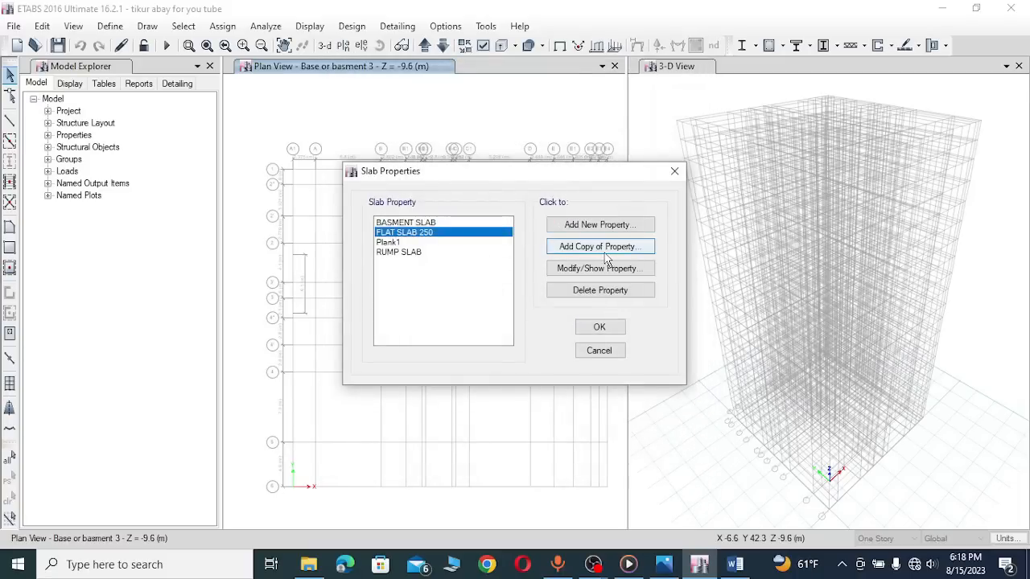
Step: Add a copy of the FLAT SLAB 250 property named WAIST SLAB 180 with a thickness of 180 mm
left_click(611, 247)
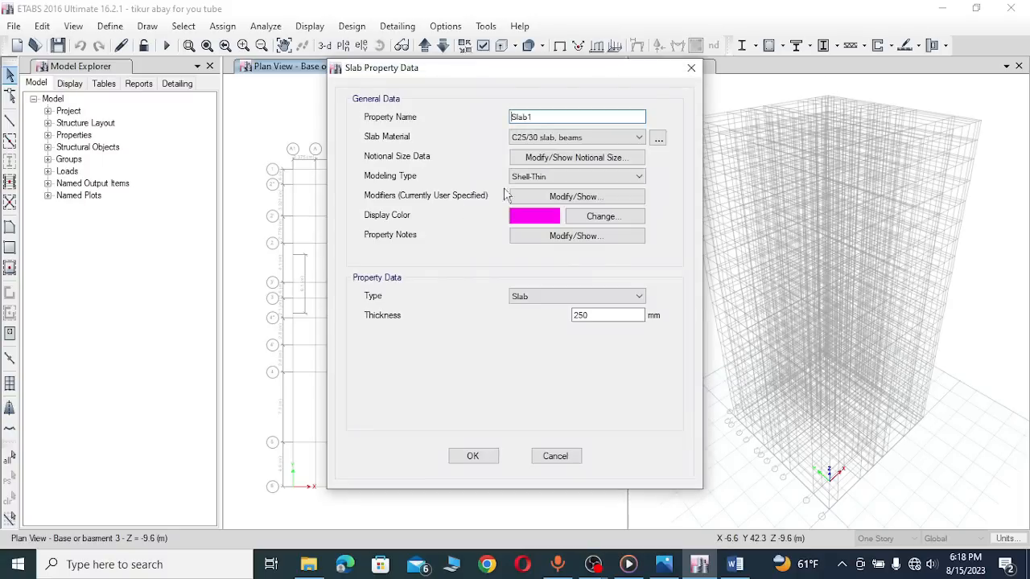
double_click(535, 118)
type("WAIST SLAB 180")
left_click_drag(574, 118, 560, 119)
type("180")
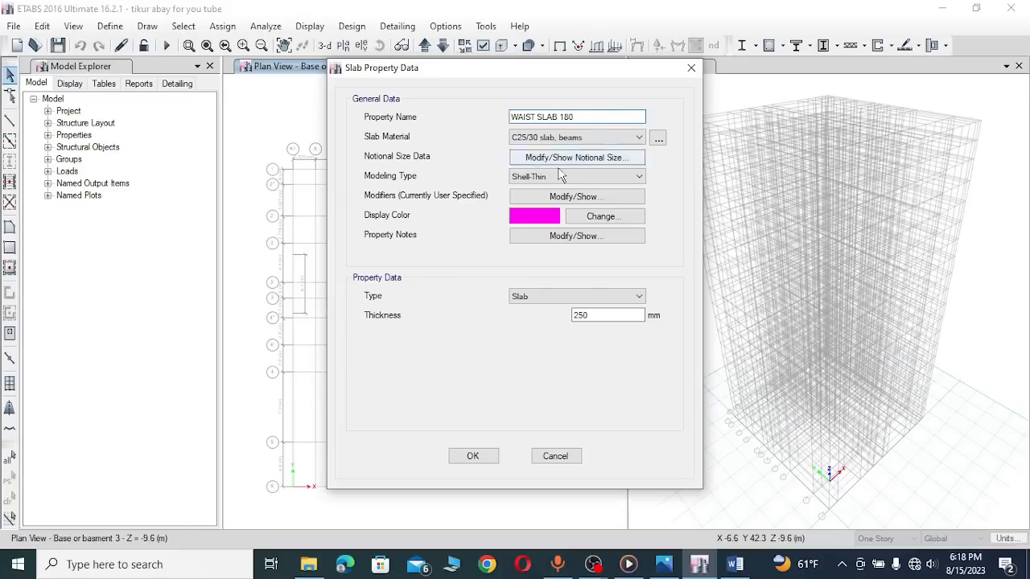
left_click_drag(602, 316, 547, 316)
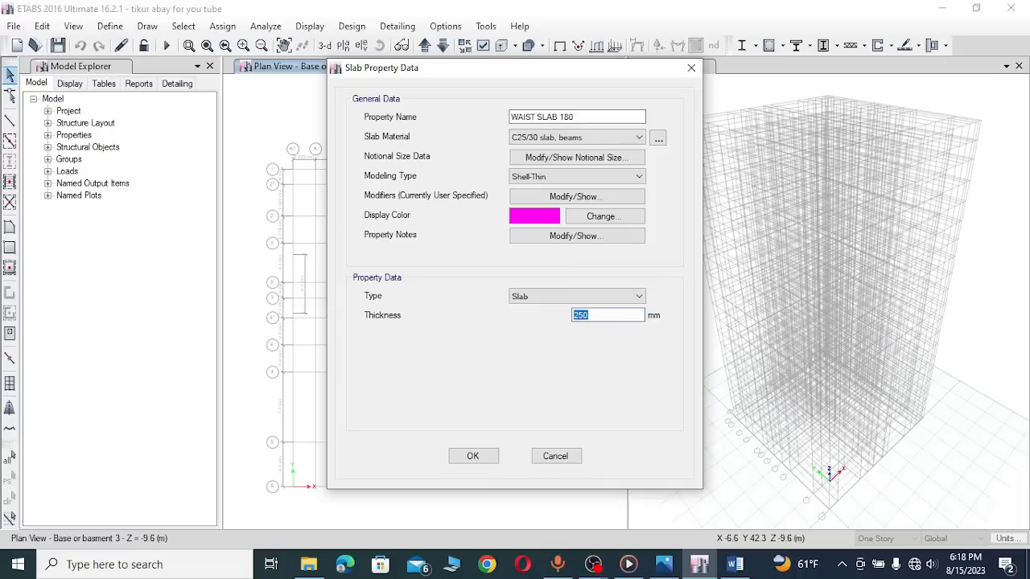
type("180")
left_click(472, 456)
Step: Add a copy of the WAIST SLAB 180 property named LANDING 180
left_click(594, 251)
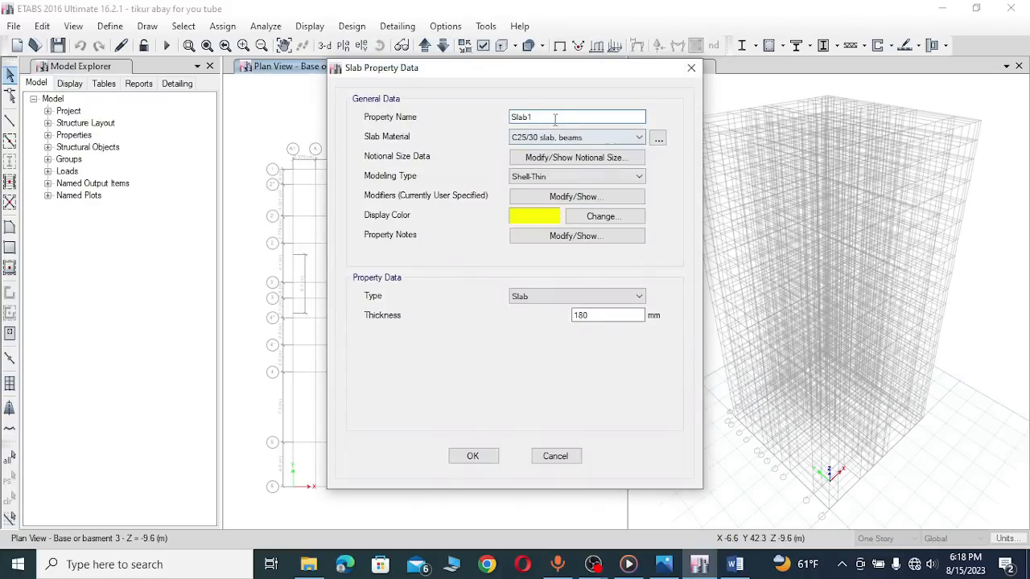
left_click_drag(555, 116, 510, 117)
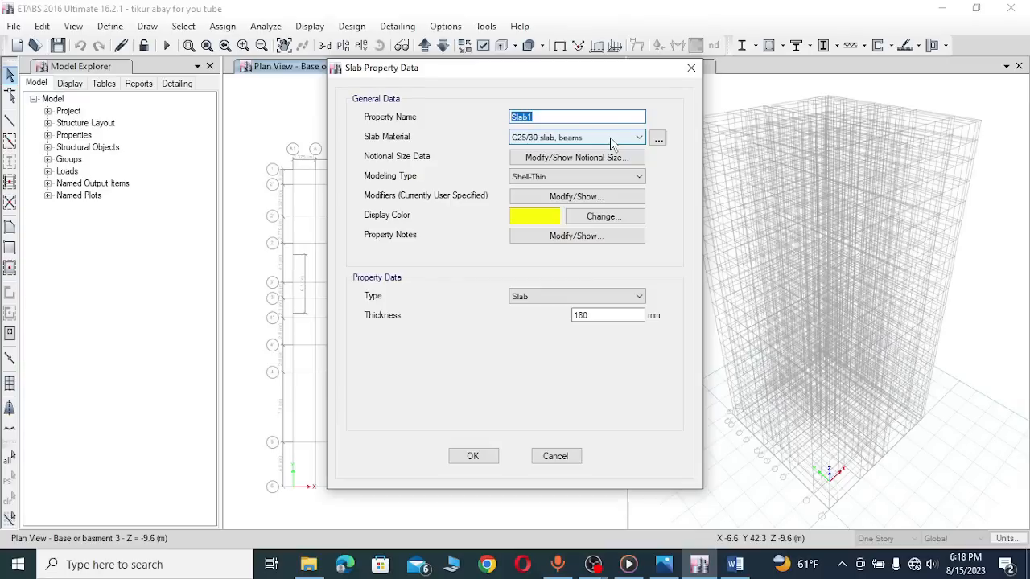
type("LANDING 180")
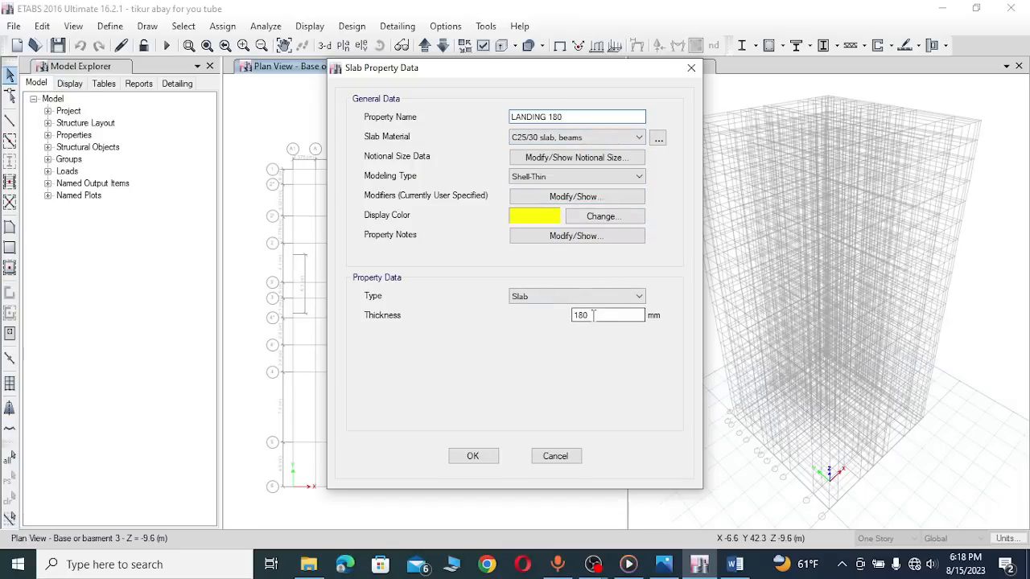
left_click_drag(596, 315, 585, 325)
left_click(474, 455)
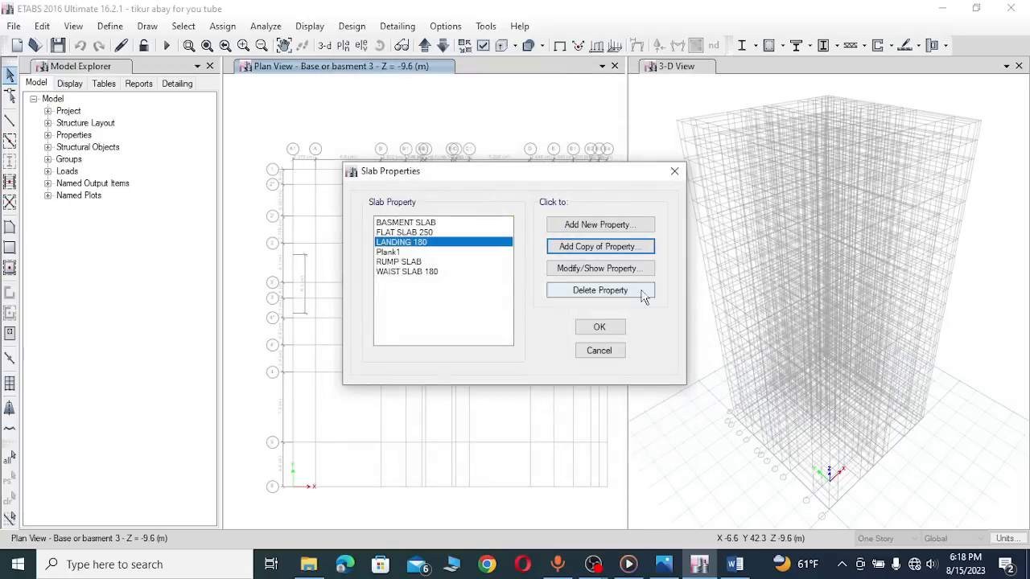
Step: Add a copy of the LANDING 180 property named ROOF SLAB 170 with a thickness of 170 mm
left_click(586, 251)
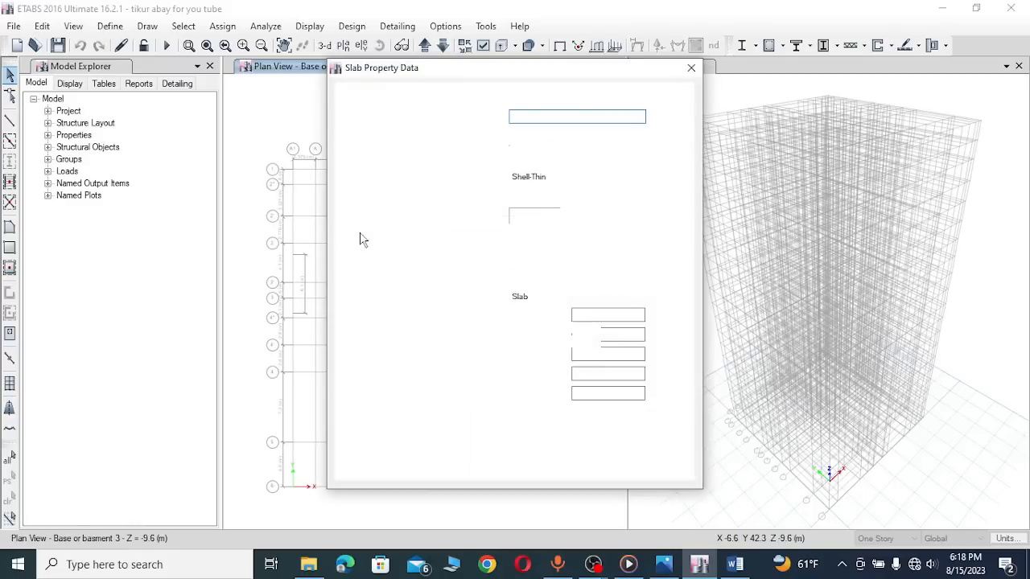
double_click(537, 117)
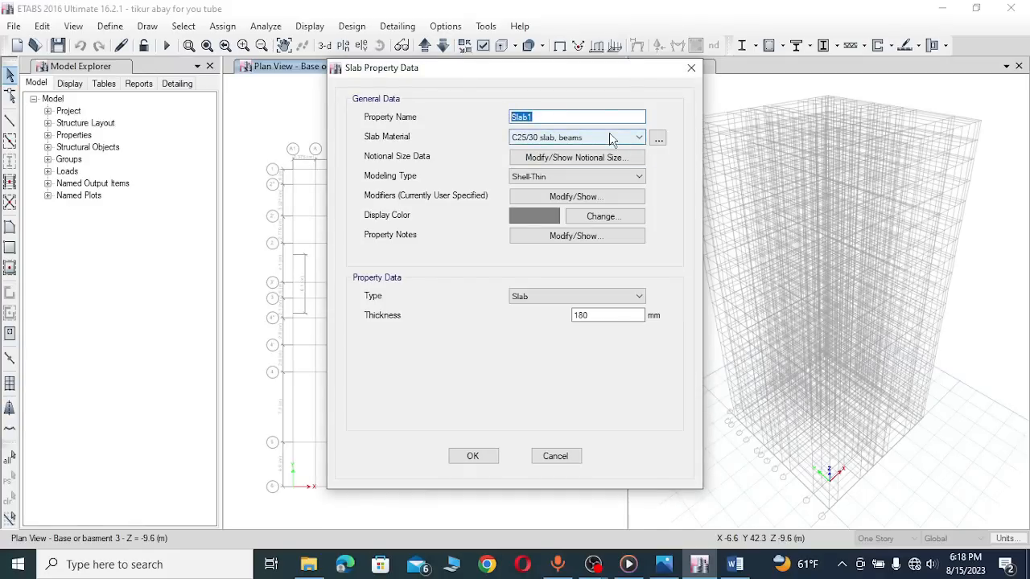
type("ROOF SLAB 170")
double_click(591, 315)
type("1")
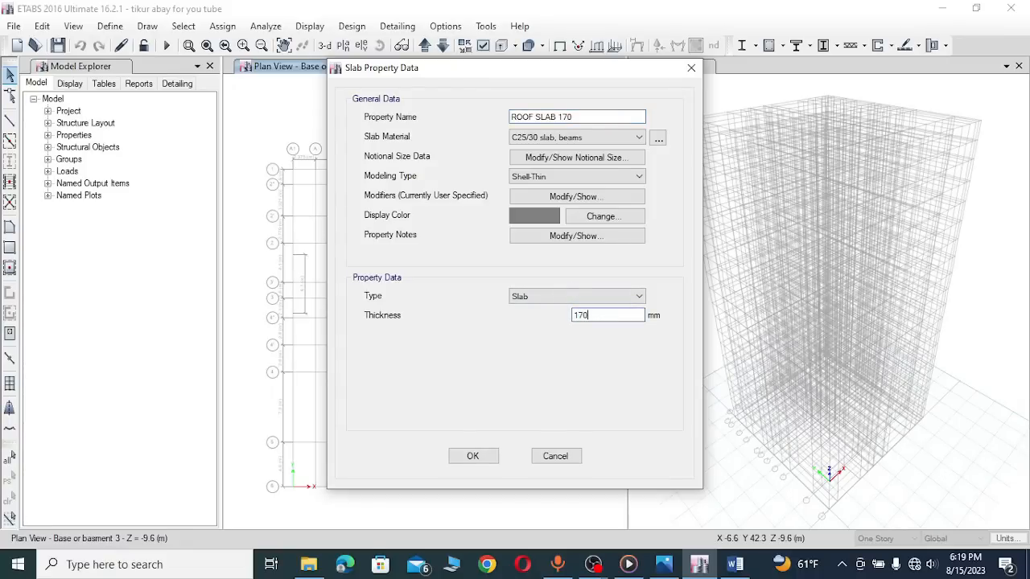
left_click(472, 456)
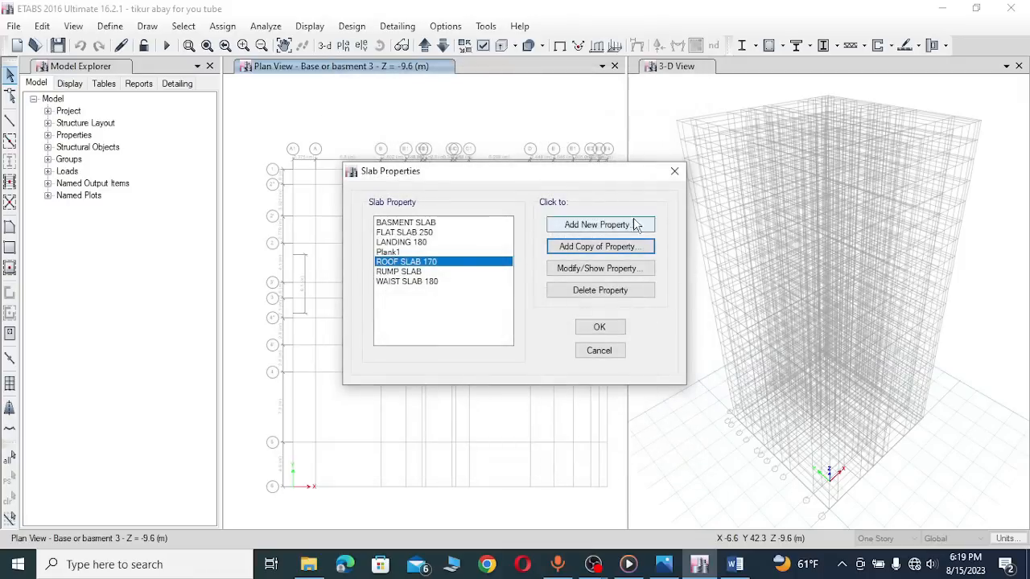
Step: Add a copy of the ROOF SLAB 170 property named MECH SLAB 160 with a thickness of 160 mm, and accept the slab properties
left_click(593, 246)
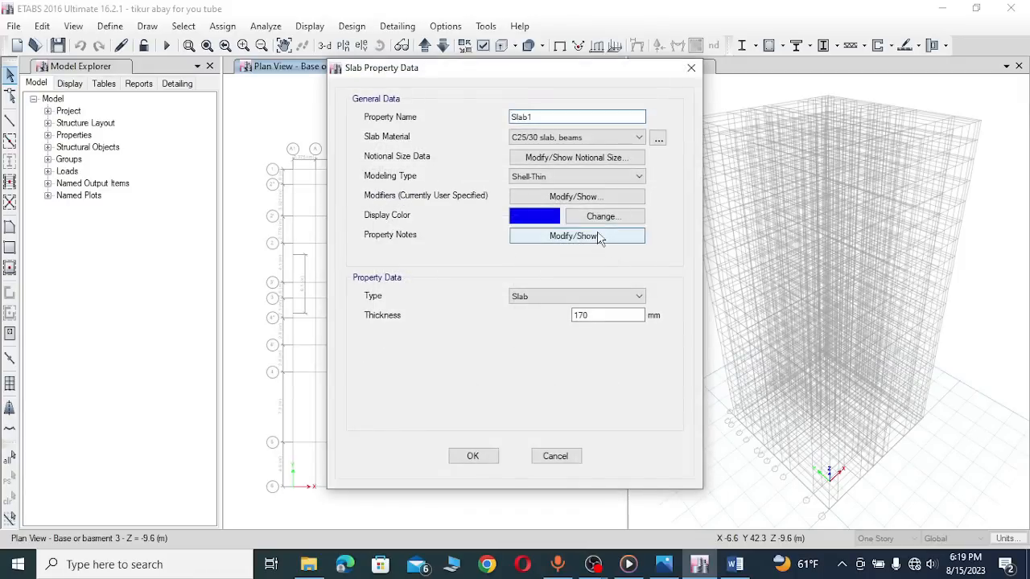
left_click_drag(571, 117, 501, 115)
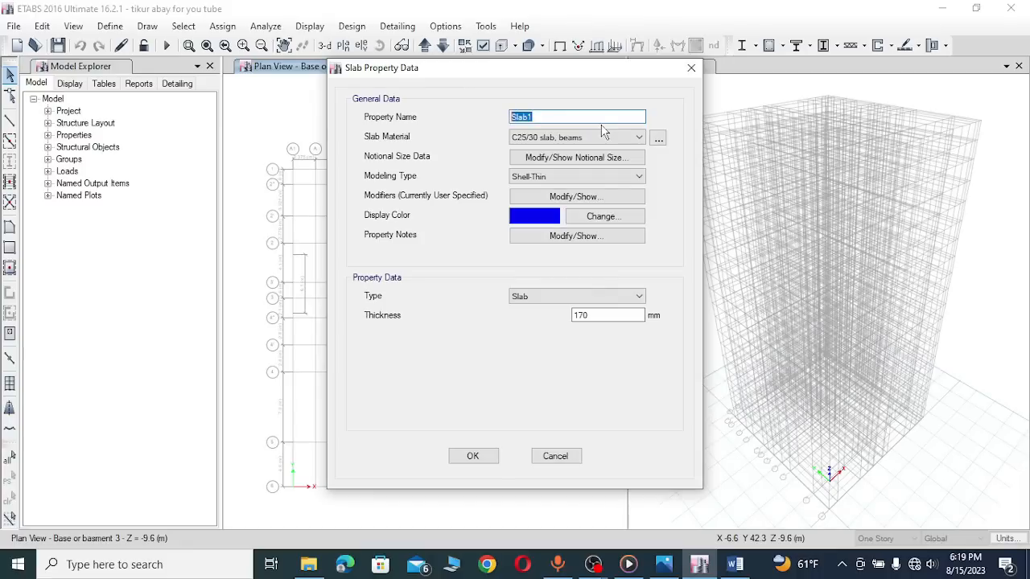
type("MECH SLAB 160")
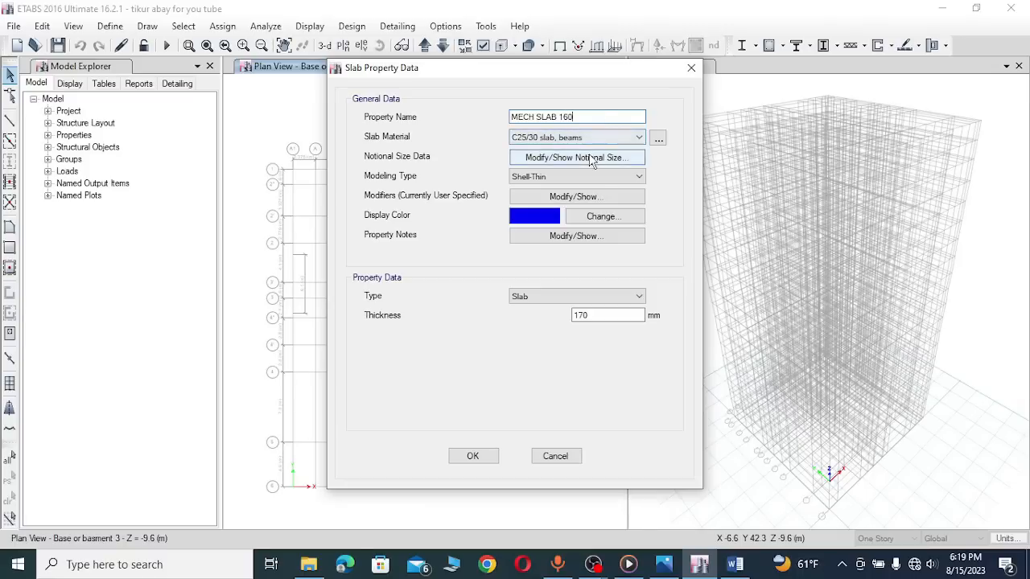
left_click_drag(592, 315, 555, 317)
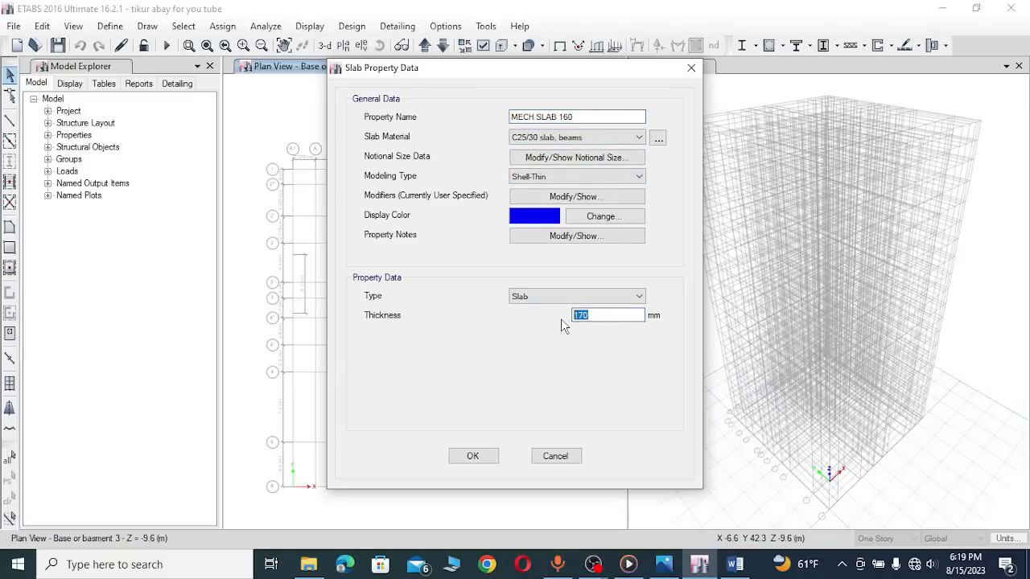
type("16")
left_click(474, 455)
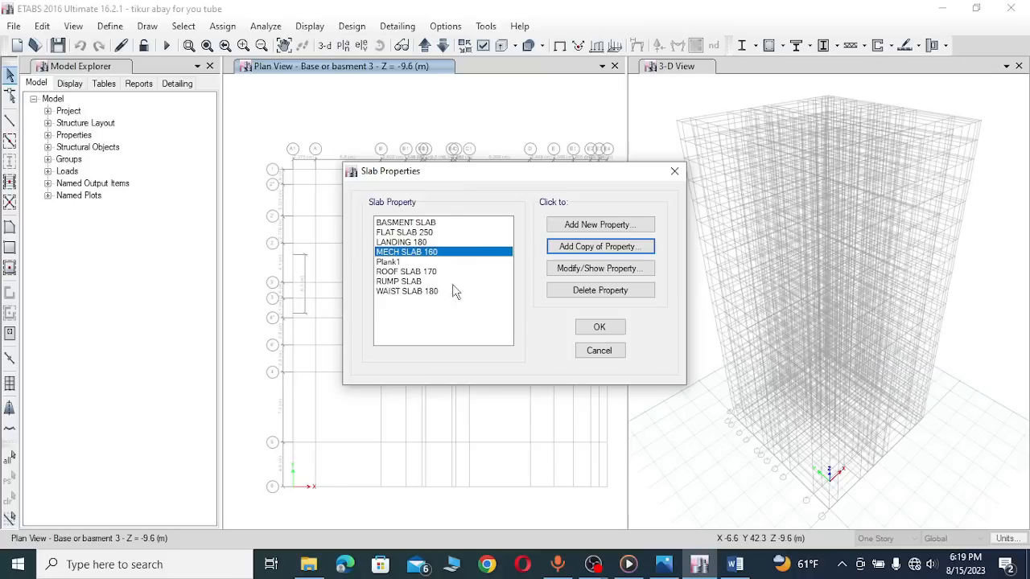
left_click(599, 328)
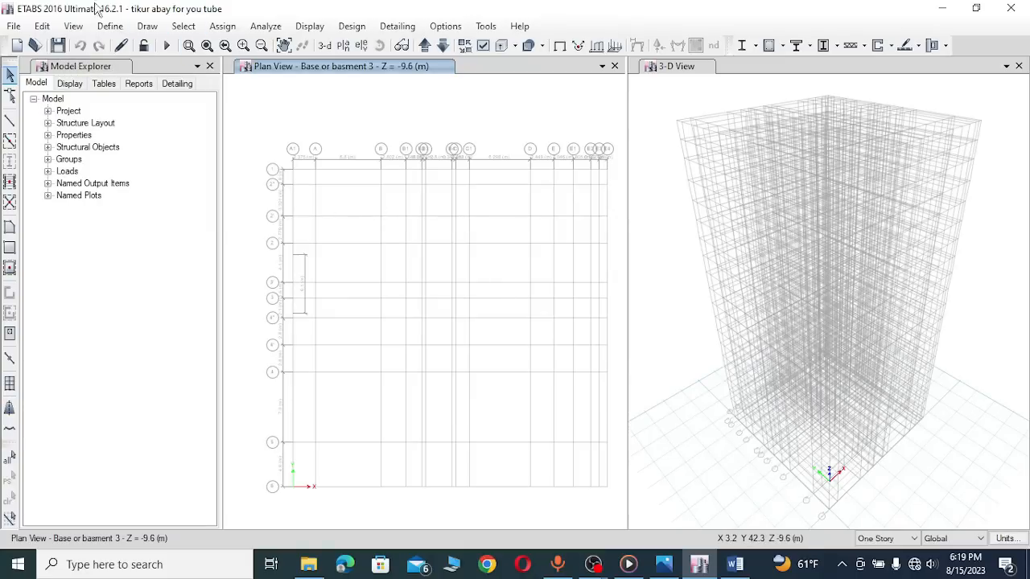
Step: Open the default wall section Wall1 for modification and rename it WALL500
left_click(110, 27)
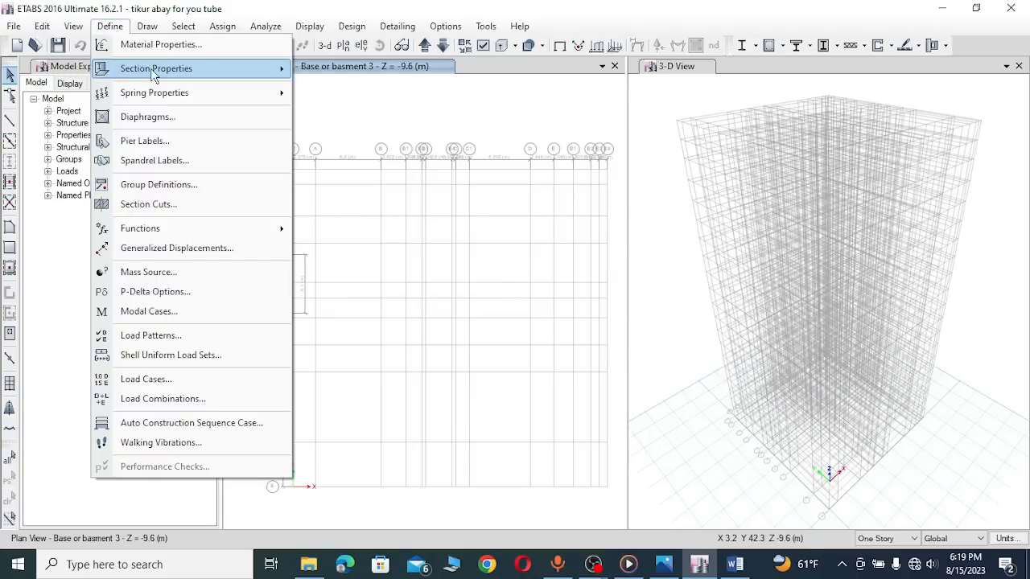
mouse_move(153, 72)
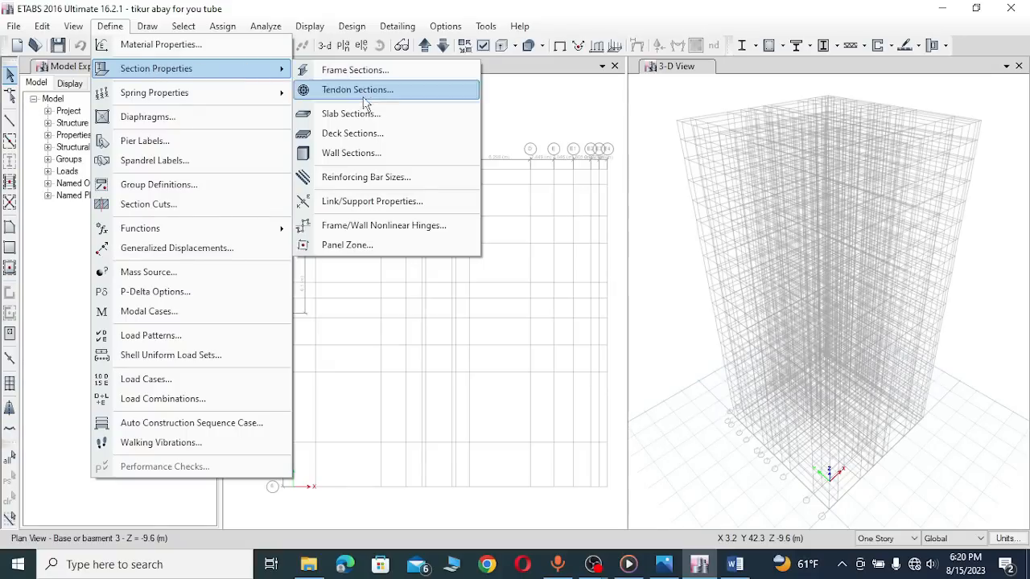
left_click(366, 160)
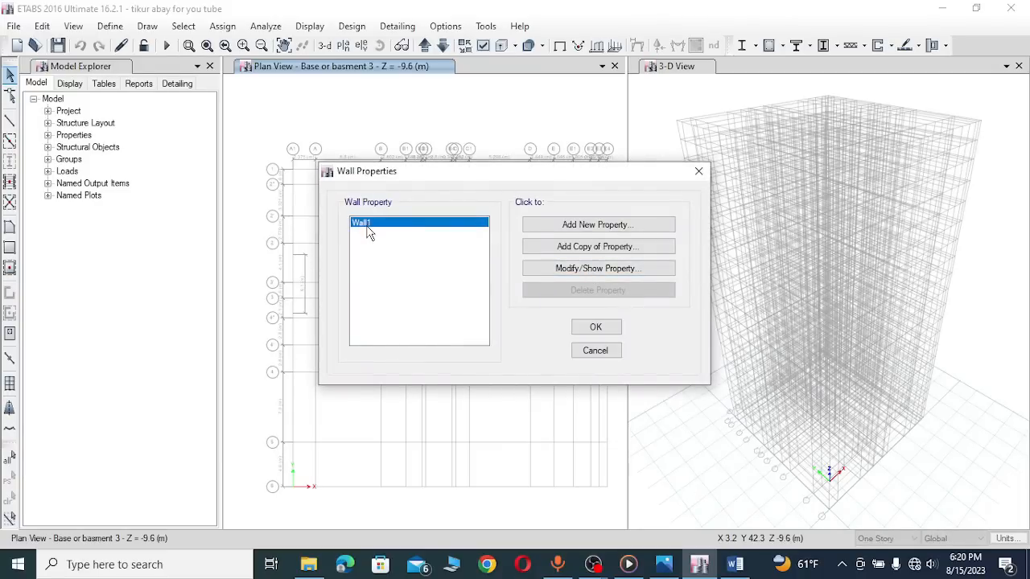
left_click(584, 276)
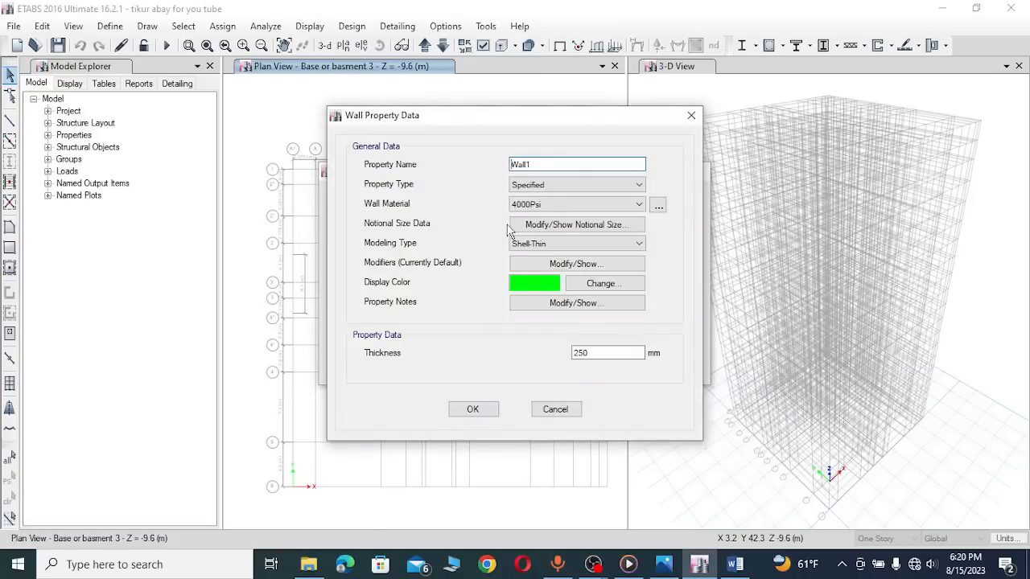
left_click_drag(545, 166, 471, 152)
type("WALL500")
Step: Set the WALL500 material to C35/45 vertical members and its thickness to 500 mm
left_click(563, 204)
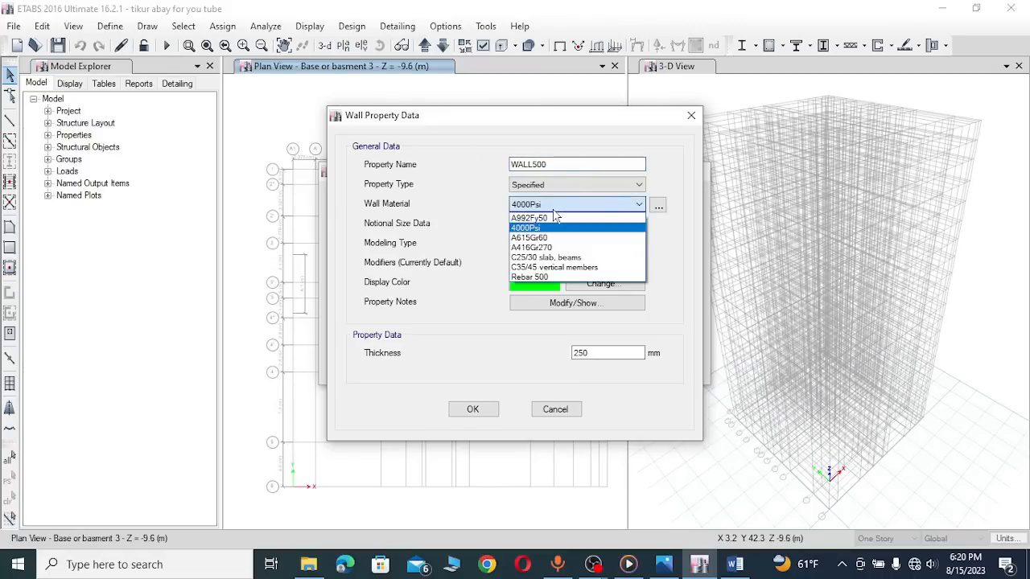
left_click(561, 267)
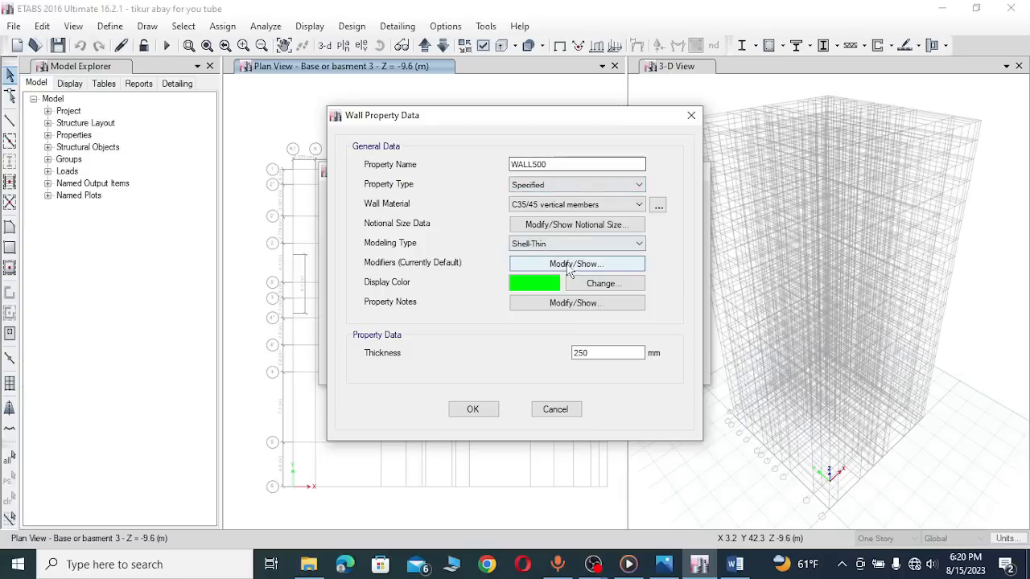
left_click_drag(599, 354, 567, 354)
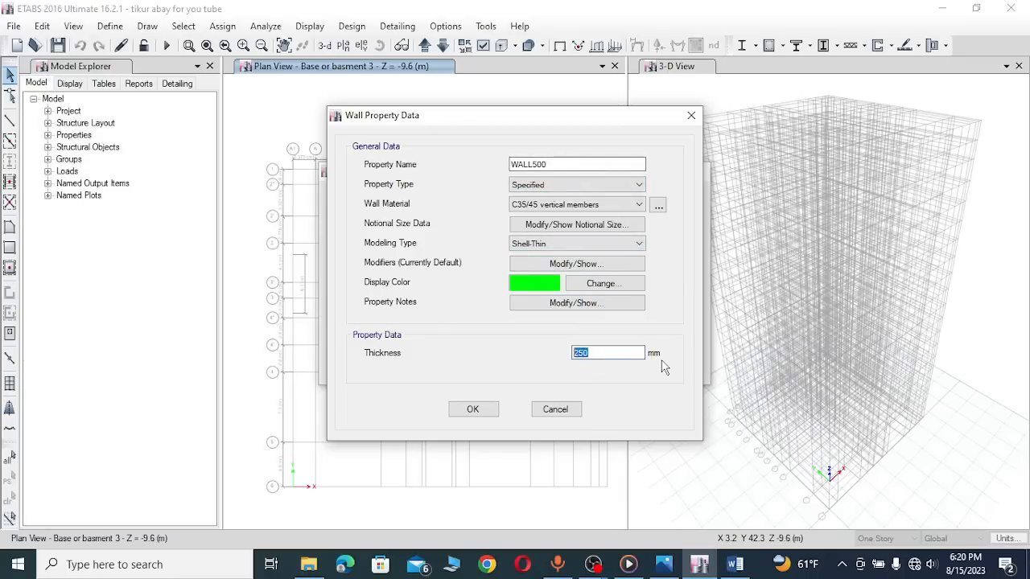
type("5")
Step: Set the membrane f11, f22 and f12 stiffness modifiers of WALL500 to 0.5
left_click(597, 265)
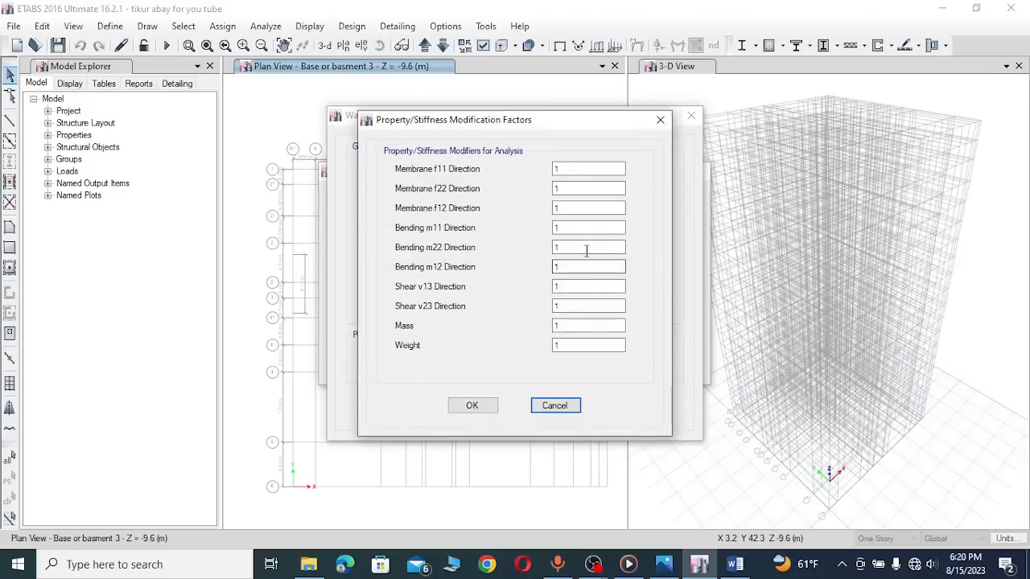
left_click_drag(589, 169, 538, 164)
type("0.5")
left_click_drag(579, 168, 554, 227)
right_click(560, 170)
left_click(597, 211)
right_click(559, 189)
left_click(596, 251)
right_click(560, 208)
left_click(601, 278)
Step: Set the bending m11, m22 and m12 stiffness modifiers of WALL500 to 0.5, and accept the wall property data
right_click(560, 229)
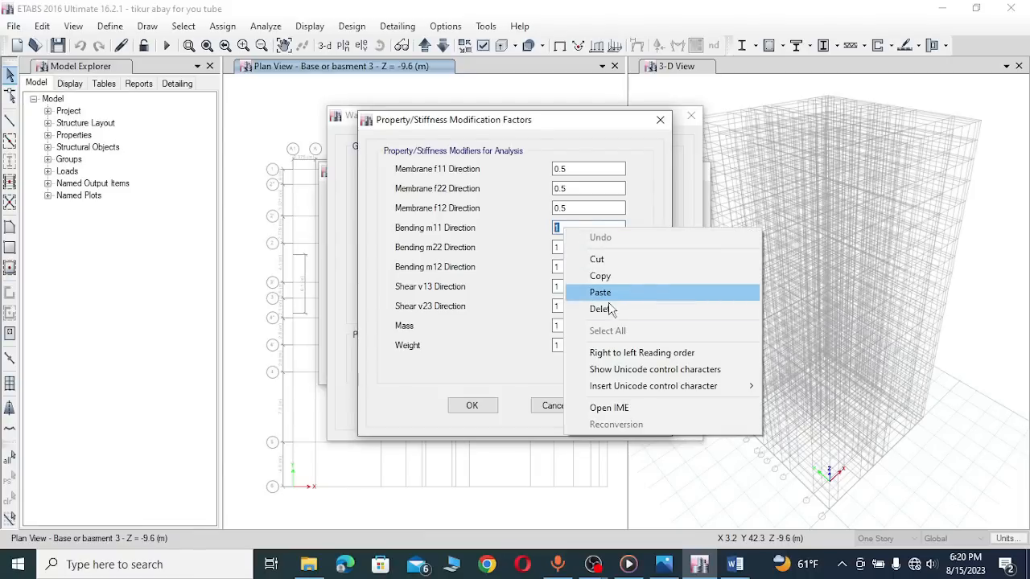
left_click(603, 292)
left_click_drag(566, 249, 552, 286)
right_click(556, 247)
left_click(599, 308)
right_click(557, 267)
left_click(586, 329)
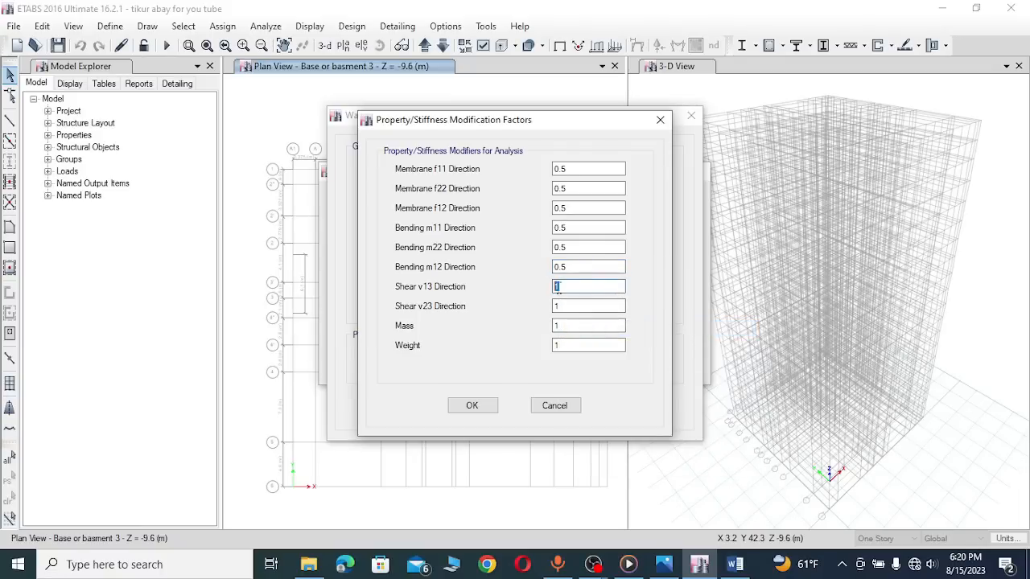
left_click(570, 287)
left_click(472, 405)
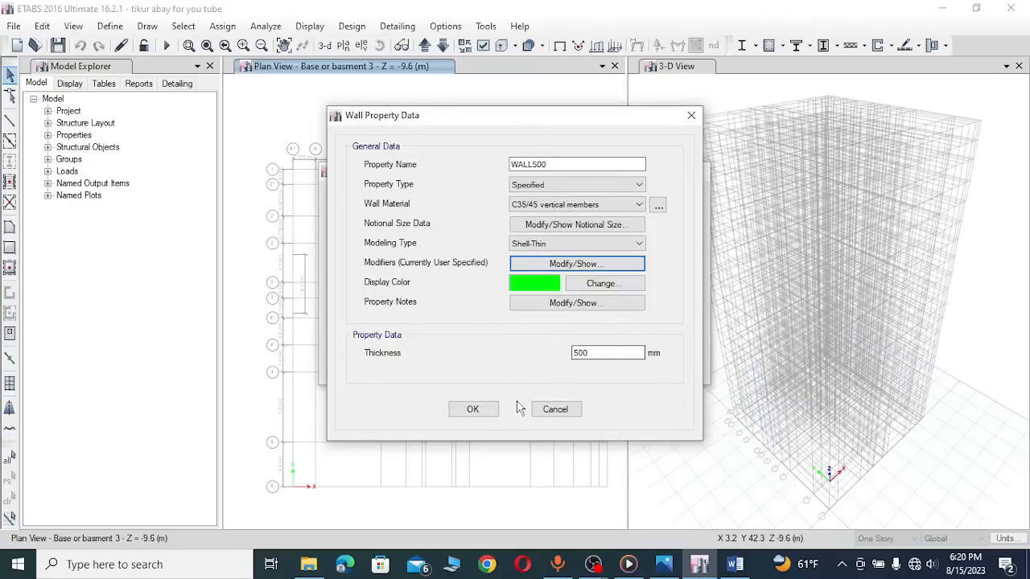
left_click(472, 411)
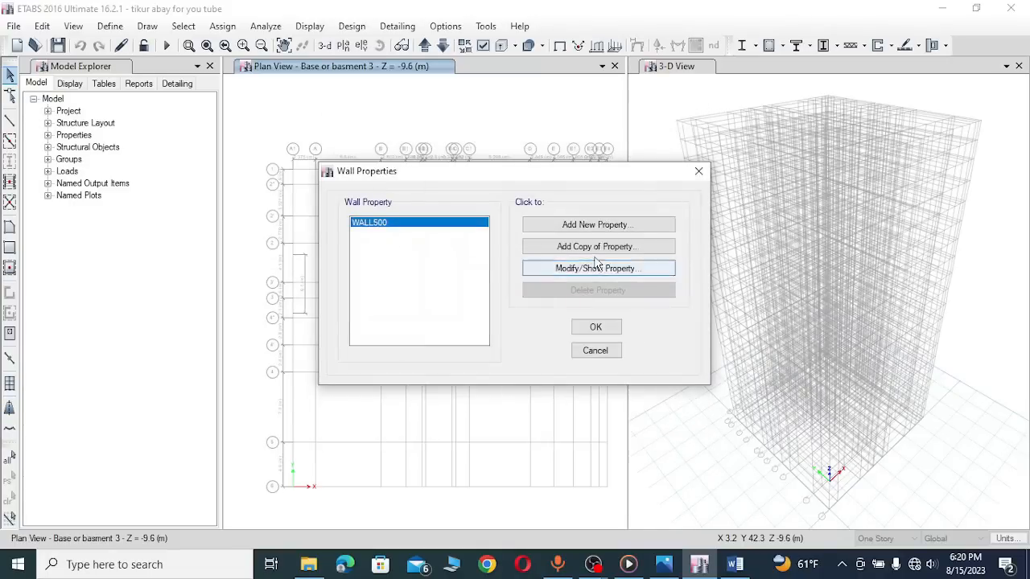
Step: Add a copy of the WALL500 property named WALL400 with a thickness of 400 mm
left_click(669, 271)
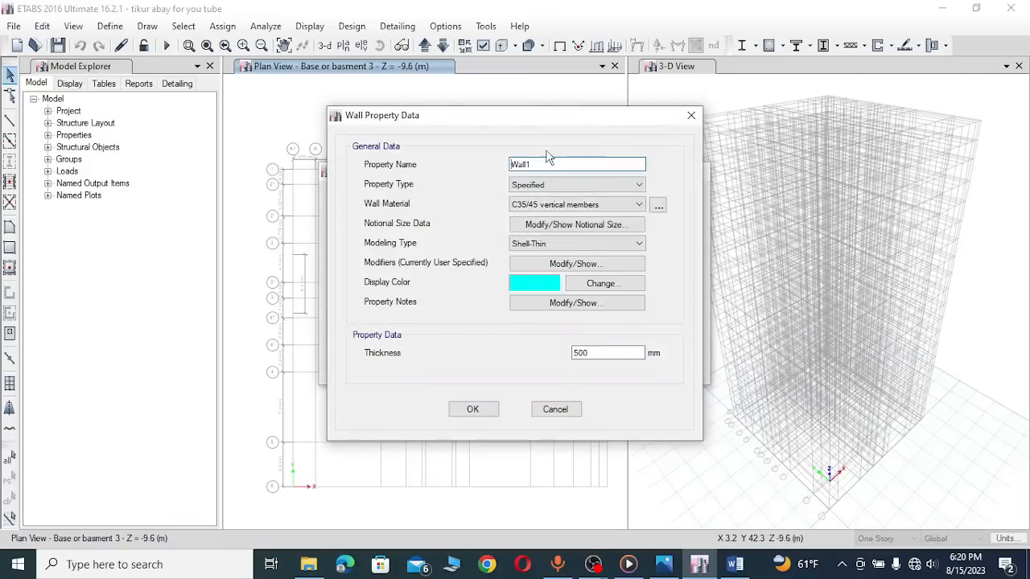
type("W")
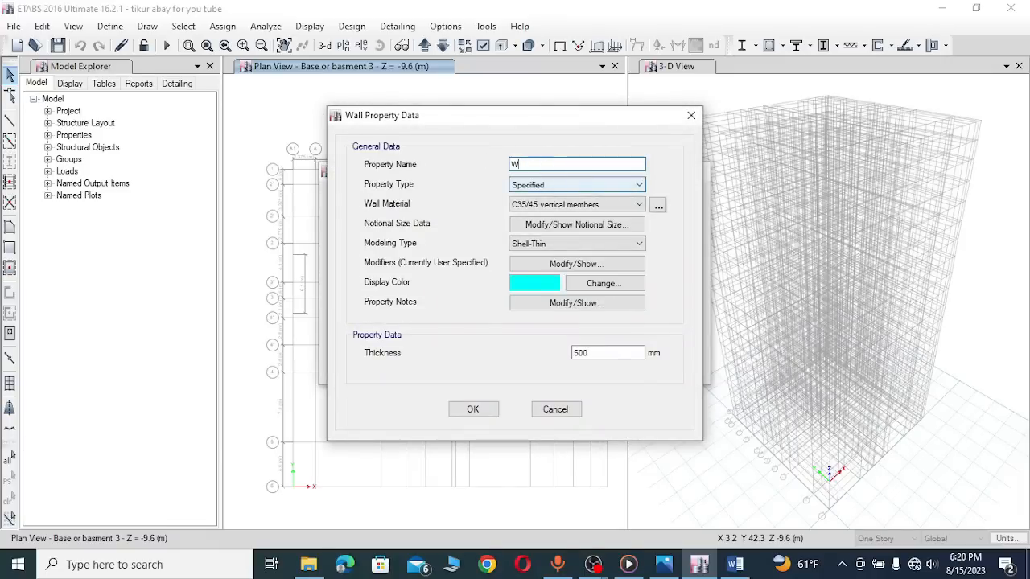
type("ALL400")
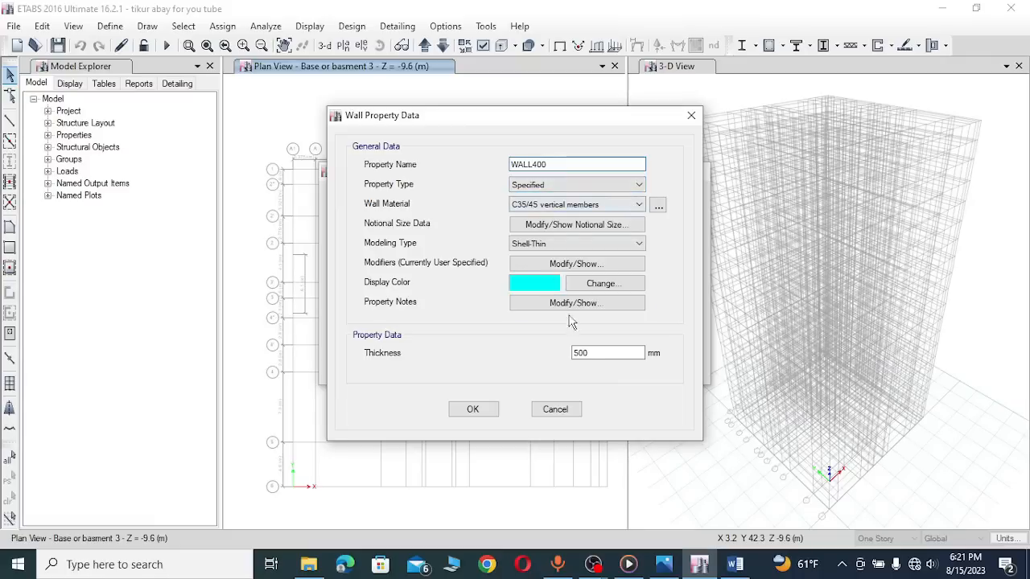
left_click_drag(590, 353, 555, 353)
type("400")
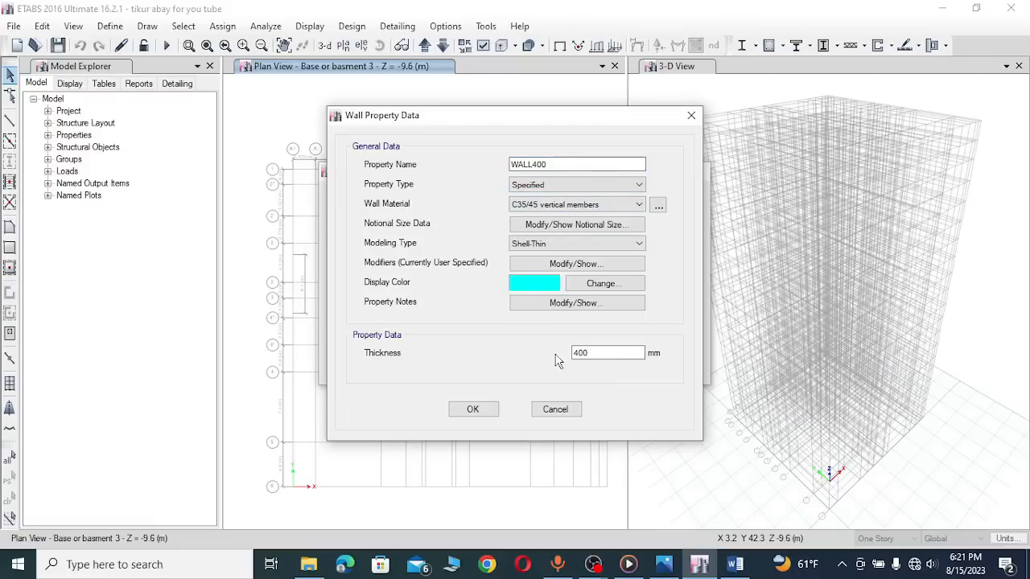
left_click(472, 408)
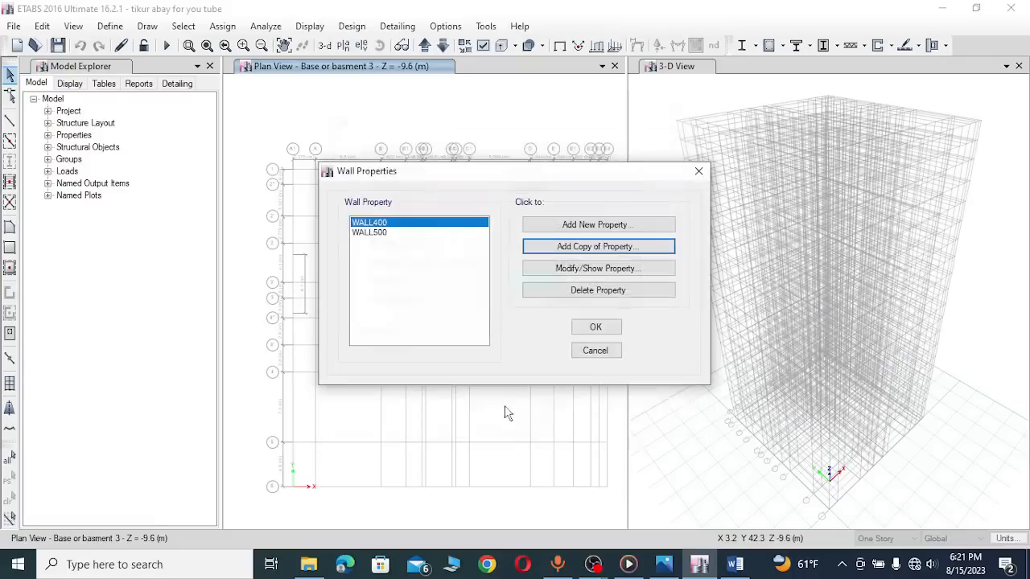
Step: Add a copy of the WALL400 property named WALL300 with a thickness of 300 mm
left_click(575, 247)
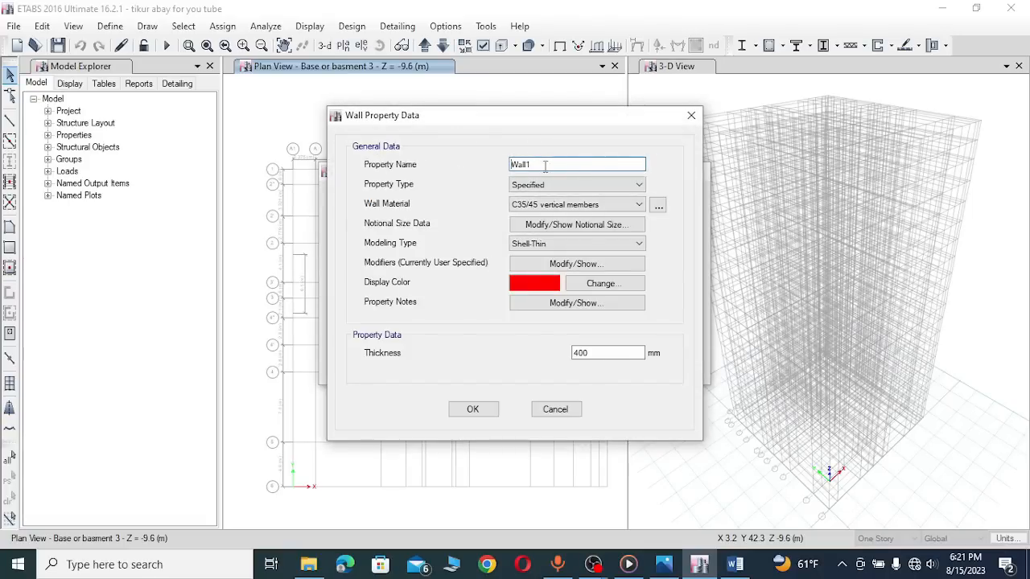
type("WALL300")
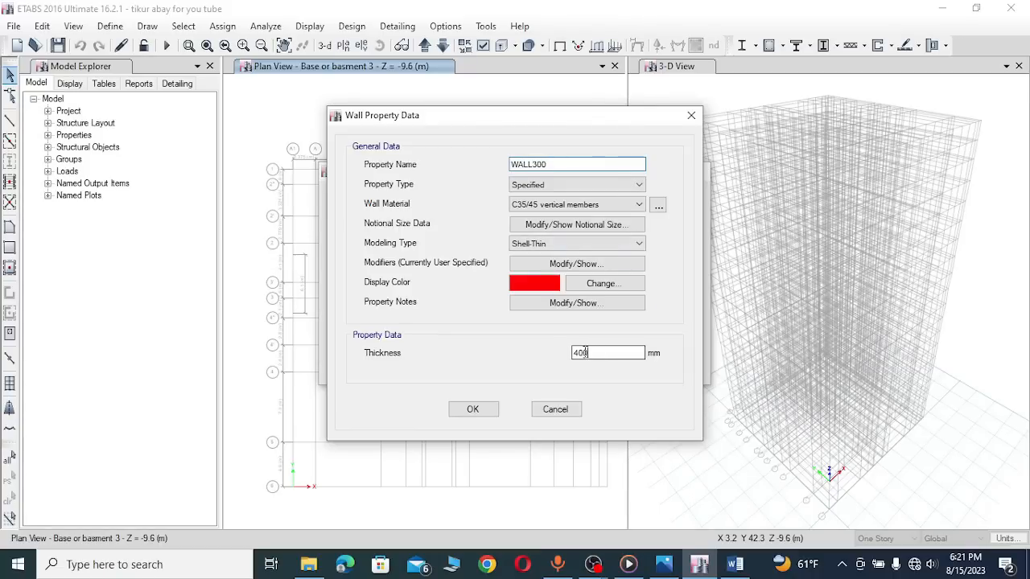
left_click_drag(589, 354, 544, 353)
type("300")
left_click(472, 409)
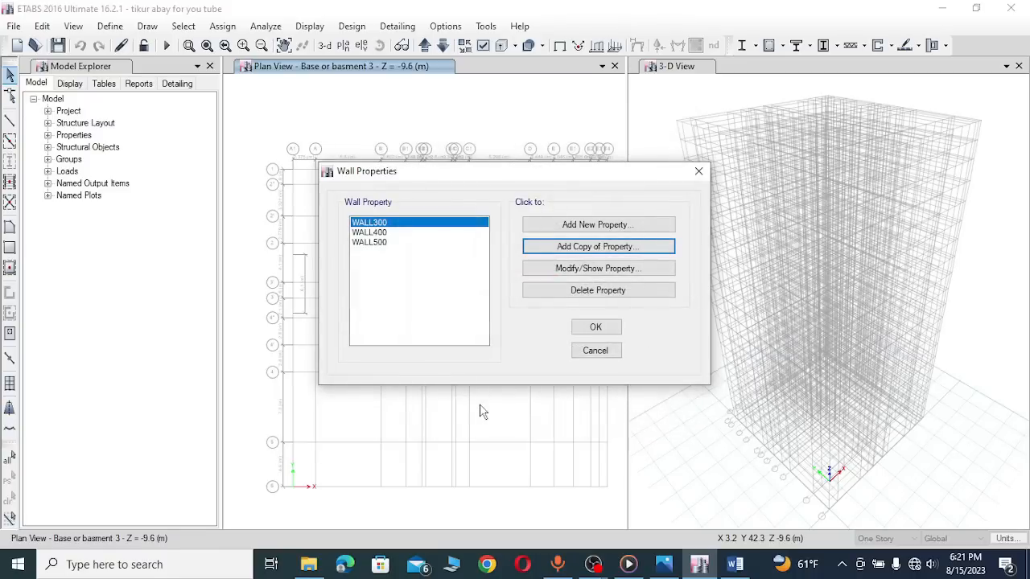
Step: Add a copy of the WALL300 property named RETAINING WALL250 with a thickness of 250 mm, and accept the wall property list
left_click(581, 250)
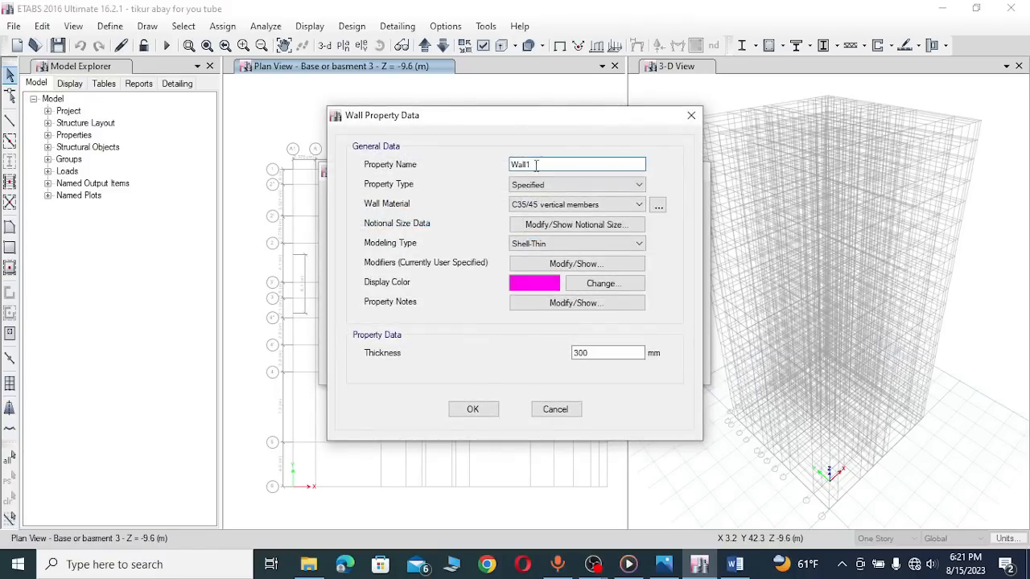
double_click(536, 164)
type("RETAINING WALL250")
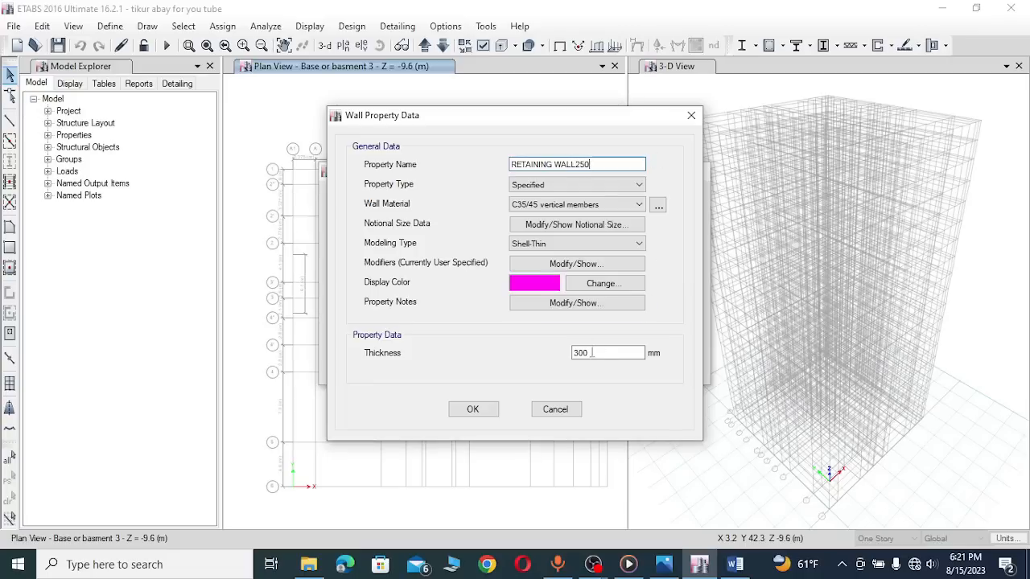
double_click(592, 352)
type("250")
left_click(474, 407)
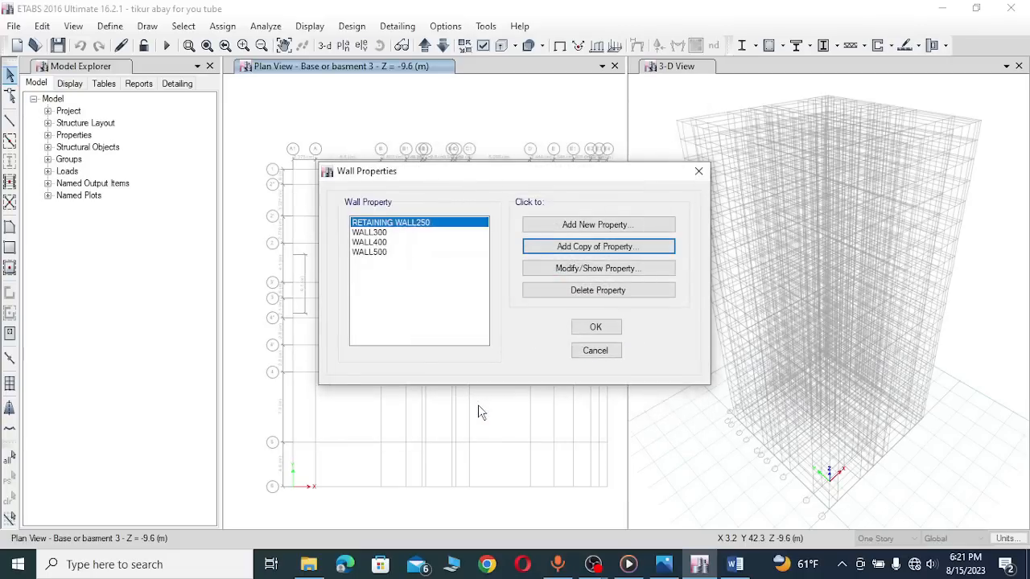
left_click(596, 328)
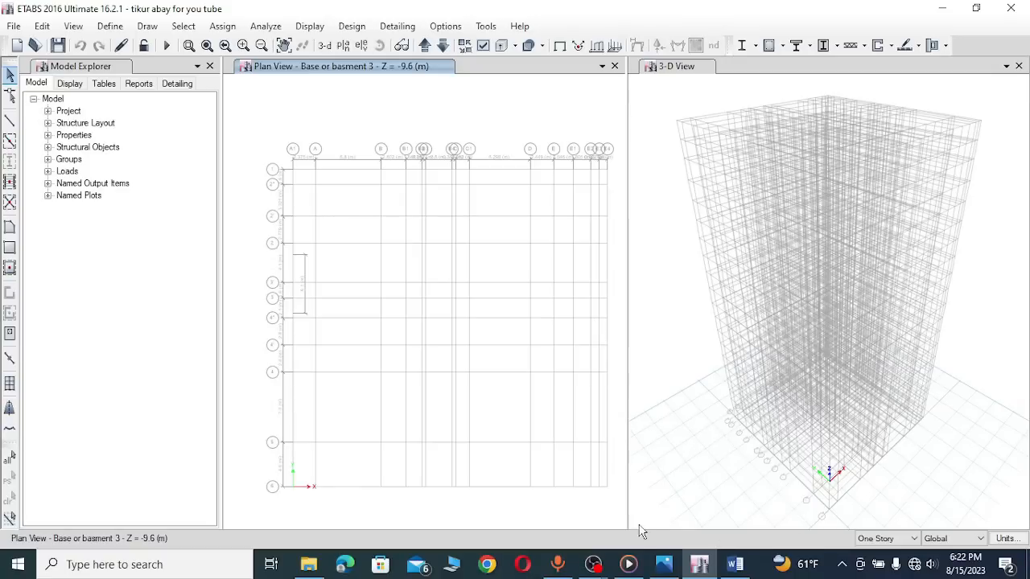
mouse_move(594, 567)
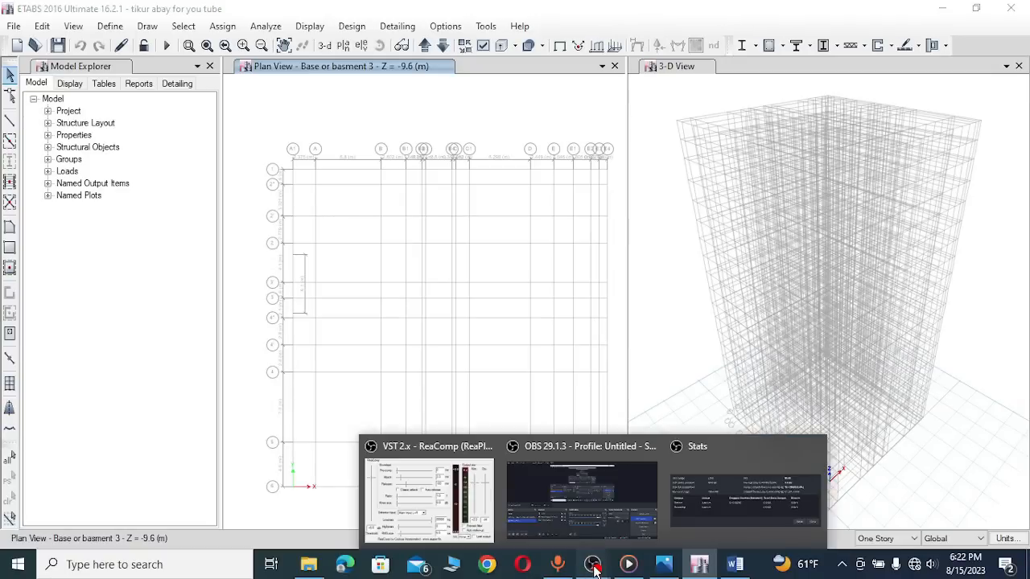
left_click(598, 498)
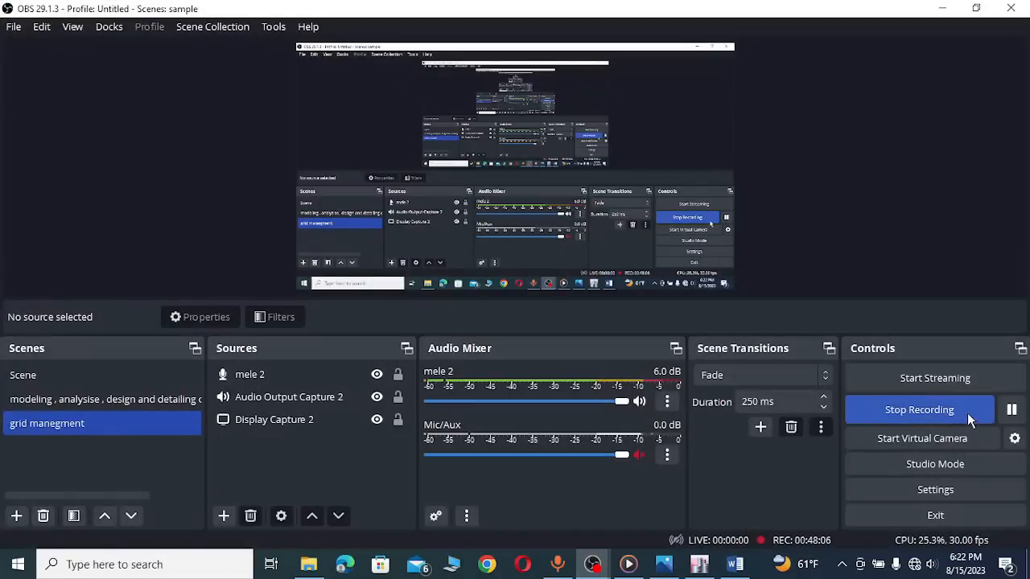
left_click(942, 411)
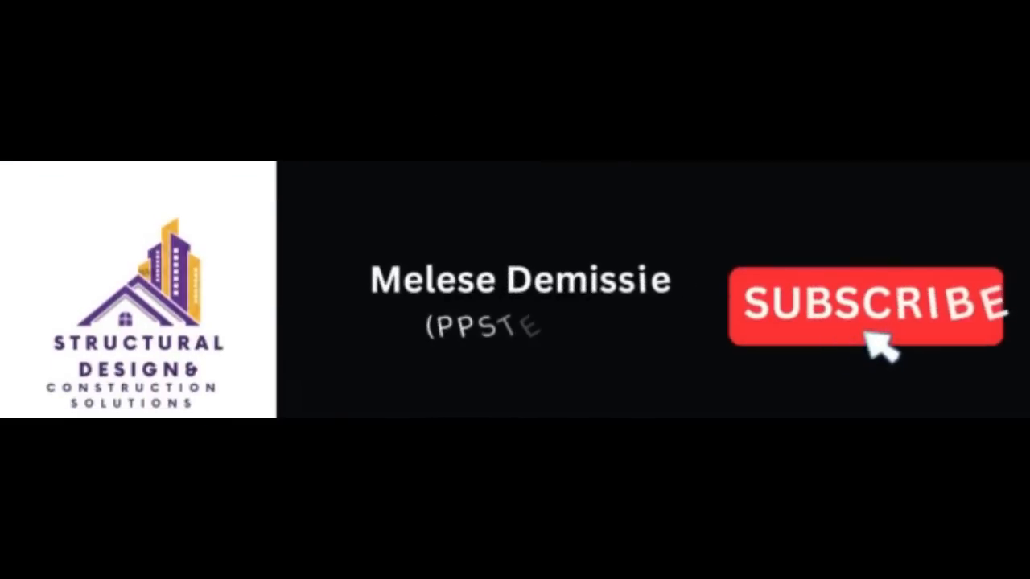